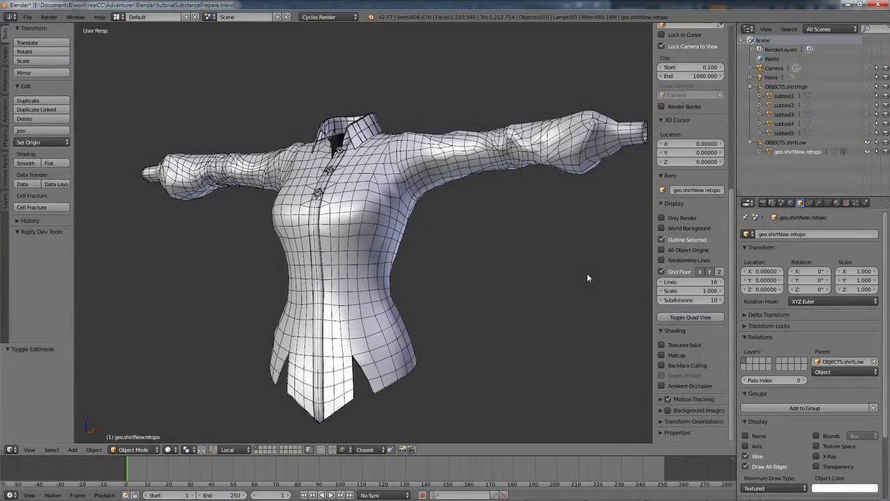
Hide the low-poly geo.shirtNew.retopo mesh and show the OBJECTS.shirtHigh group with all its pieces
{"action": "middle_click_drag", "start_coordinate": [589, 276], "coordinate": [484, 257]}
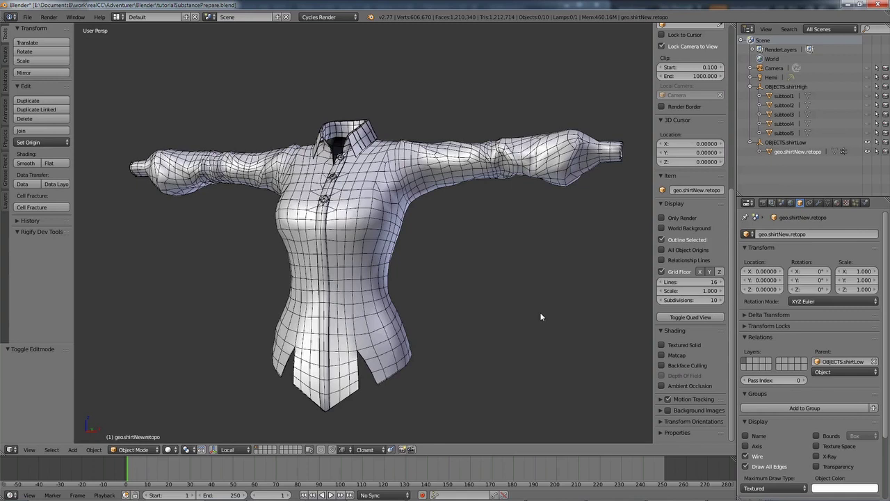
{"action": "middle_click_drag", "start_coordinate": [464, 261], "coordinate": [482, 249]}
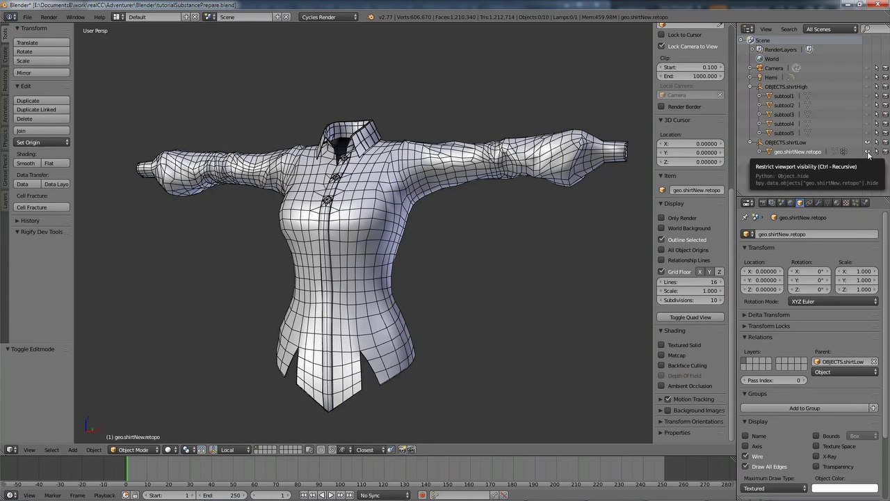
{"action": "left_click", "coordinate": [868, 151]}
{"action": "left_click", "coordinate": [867, 86]}
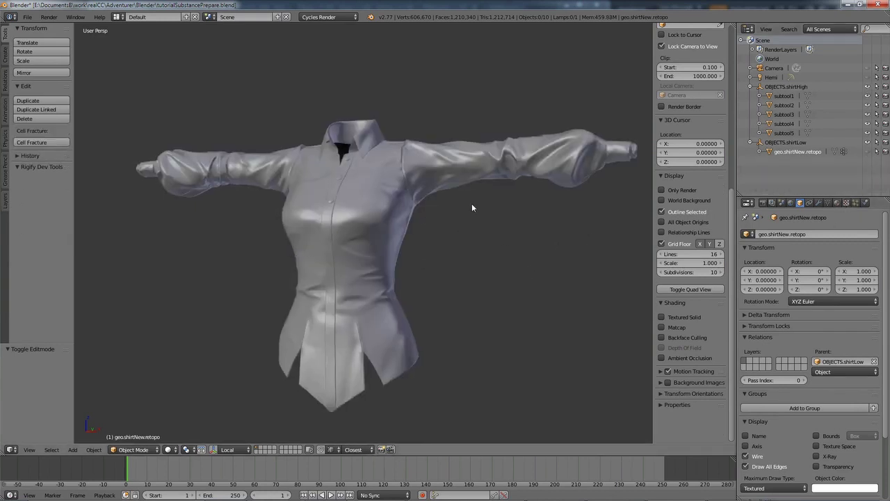
Join the high-poly shirt's body and its front button placket, subtool5 and subtool4, into one object
{"action": "right_click", "coordinate": [498, 163]}
{"action": "middle_click_drag", "start_coordinate": [498, 164], "coordinate": [530, 238]}
{"action": "scroll", "coordinate": [381, 201], "scroll_direction": "up", "scroll_amount": 1}
{"action": "right_click", "coordinate": [370, 263]}
{"action": "key", "text": "a"}
{"action": "middle_click_drag", "start_coordinate": [421, 195], "coordinate": [466, 216]}
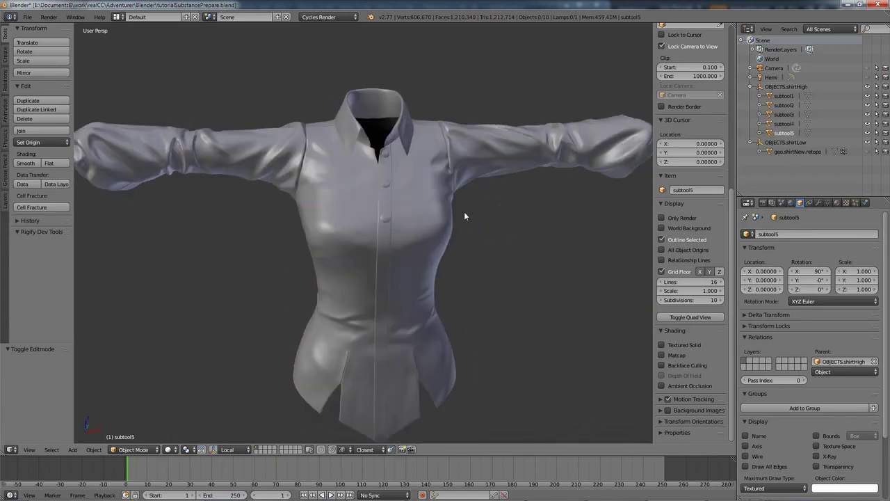
{"action": "scroll", "coordinate": [312, 235], "scroll_direction": "up", "scroll_amount": 2}
{"action": "right_click", "coordinate": [380, 233]}
{"action": "key", "text": "a"}
{"action": "right_click", "coordinate": [400, 259]}
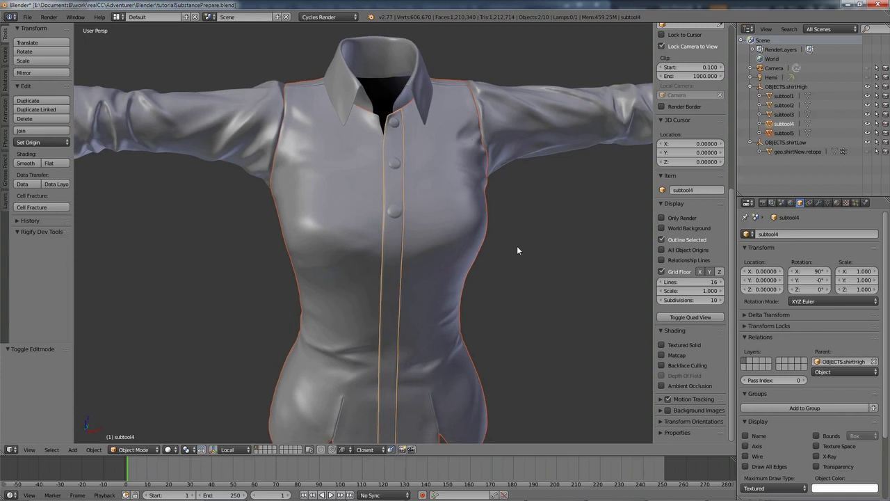
{"action": "key", "text": "ctrl+j"}
Rename the joined high-poly body object as vest_high
{"action": "middle_click_drag", "start_coordinate": [481, 260], "coordinate": [515, 211]}
{"action": "scroll", "coordinate": [482, 206], "scroll_direction": "down", "scroll_amount": 3}
{"action": "scroll", "coordinate": [477, 223], "scroll_direction": "up", "scroll_amount": 1}
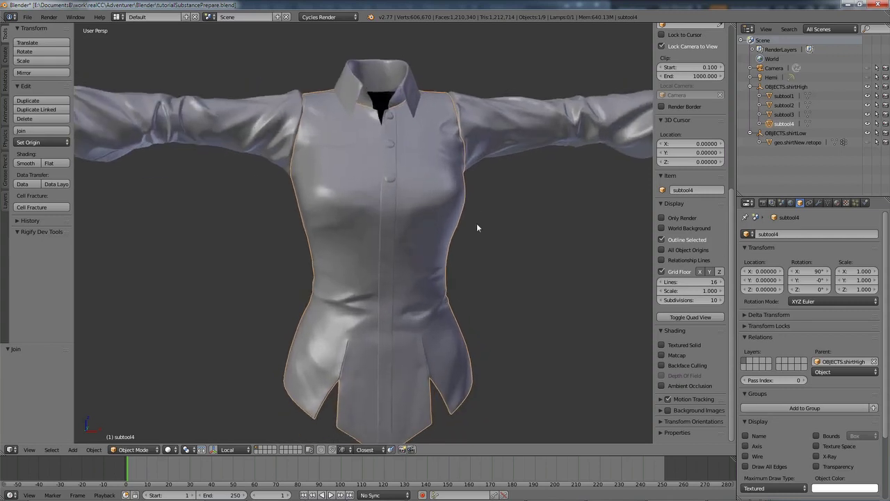
{"action": "scroll", "coordinate": [453, 209], "scroll_direction": "down", "scroll_amount": 2}
{"action": "double_click", "coordinate": [784, 123]}
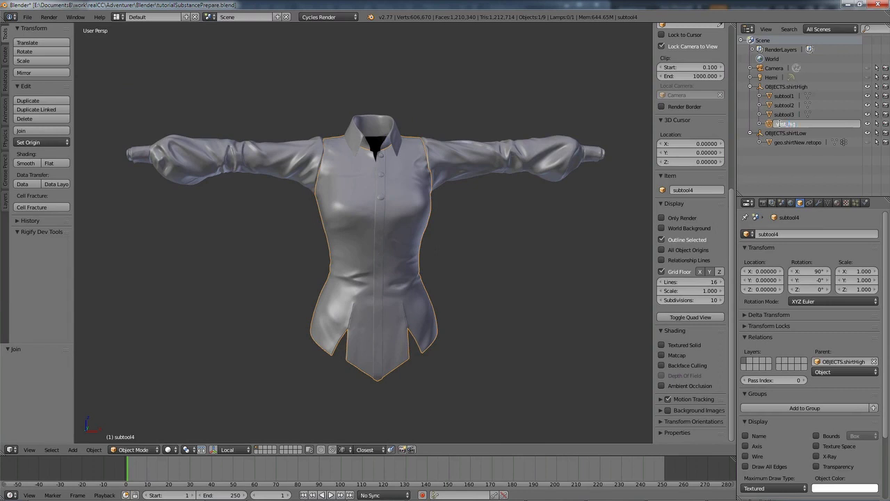
{"action": "type", "text": "vest_high"}
{"action": "key", "text": "Return"}
Rename the high-poly sleeves object subtool3 as sleeves_high
{"action": "left_click", "coordinate": [784, 115]}
{"action": "double_click", "coordinate": [783, 114]}
{"action": "type", "text": "sleeves_high"}
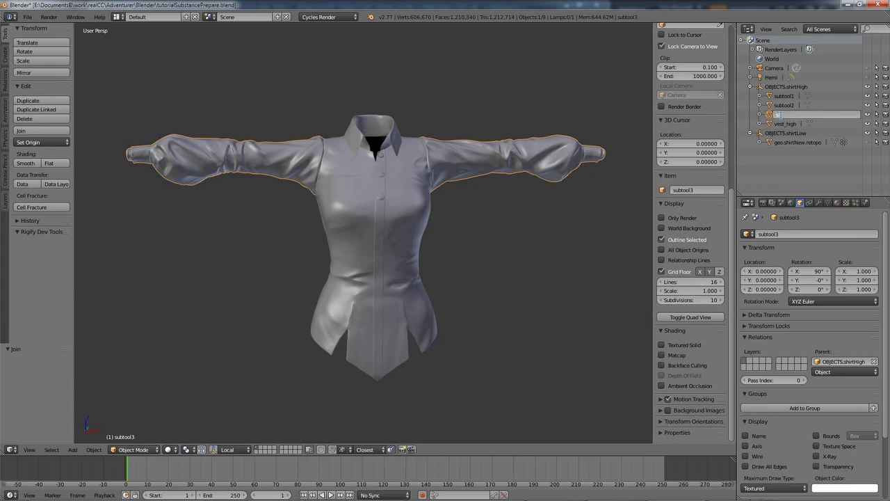
{"action": "key", "text": "Return"}
Rename the high-poly buttons object subtool1 as buttons_high
{"action": "left_click", "coordinate": [782, 105]}
{"action": "double_click", "coordinate": [781, 105]}
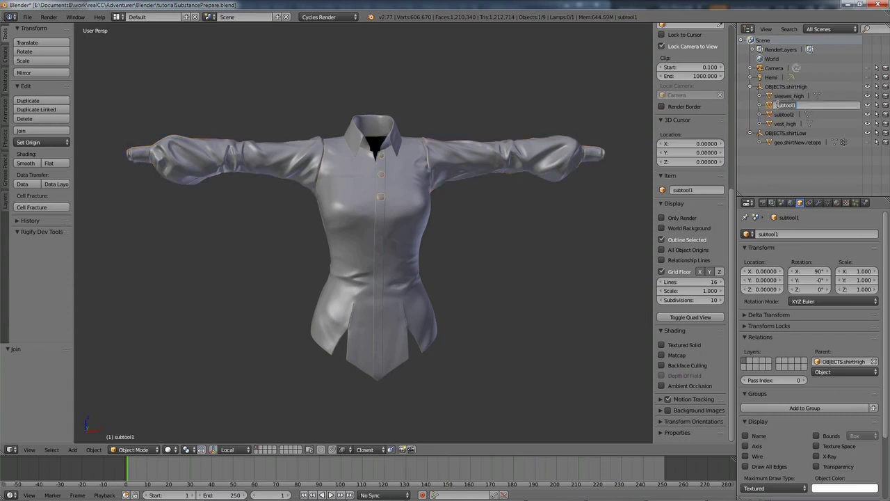
{"action": "type", "text": "buttons_high"}
{"action": "key", "text": "Return"}
Rename the high-poly collar object subtool2 as collar_high
{"action": "left_click", "coordinate": [784, 114]}
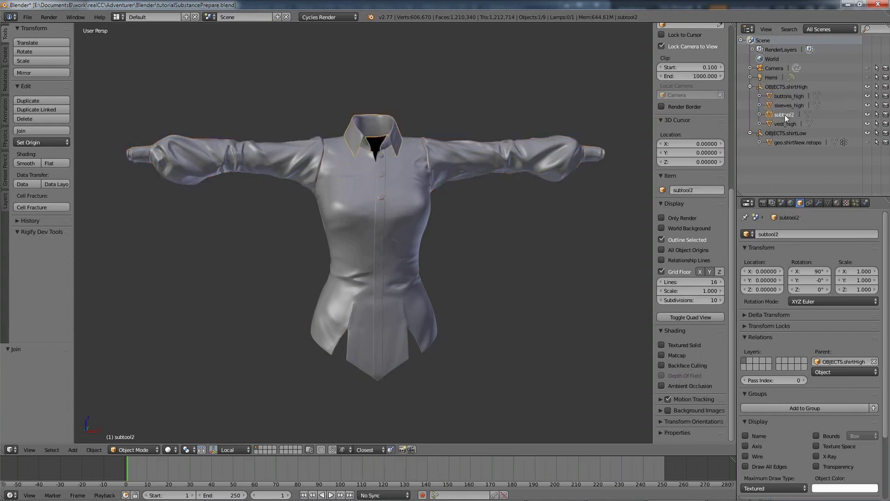
{"action": "double_click", "coordinate": [784, 114]}
{"action": "type", "text": "collar_high"}
{"action": "key", "text": "Return"}
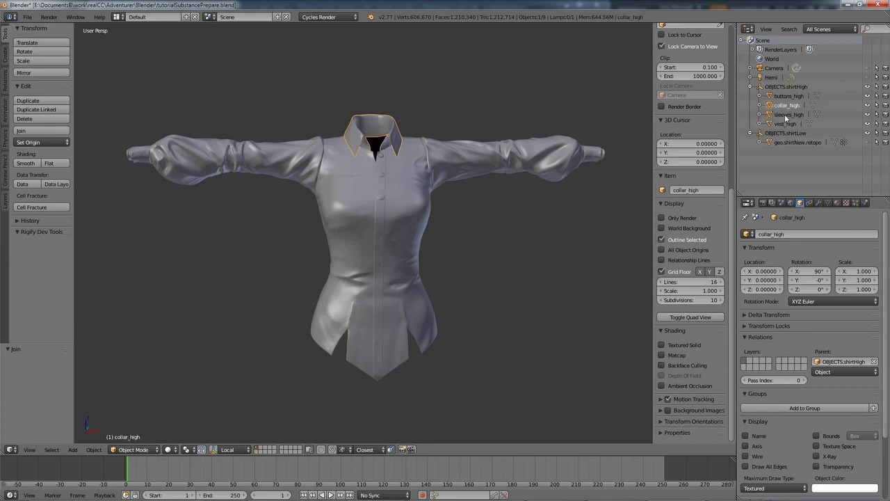
Hide the OBJECTS.shirtHigh group with all its pieces and show the low-poly geo.shirtNew.retopo mesh
{"action": "left_click", "coordinate": [868, 88], "text": "ctrl"}
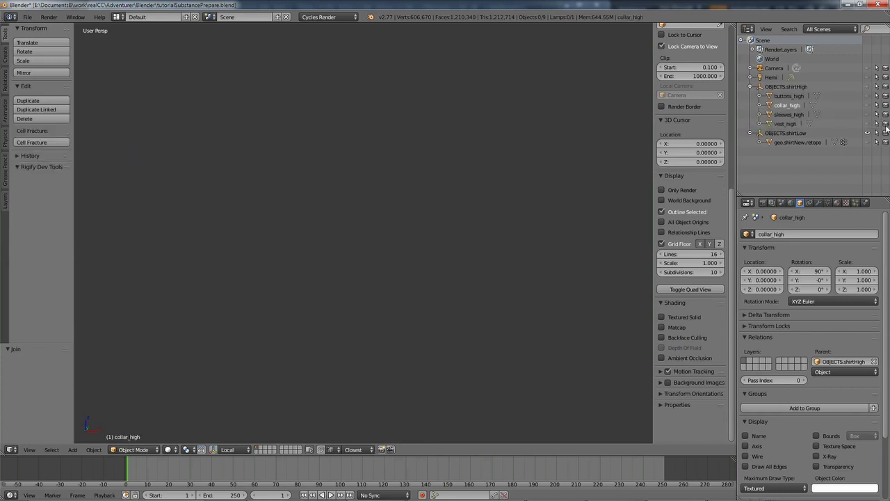
{"action": "left_click", "coordinate": [867, 143]}
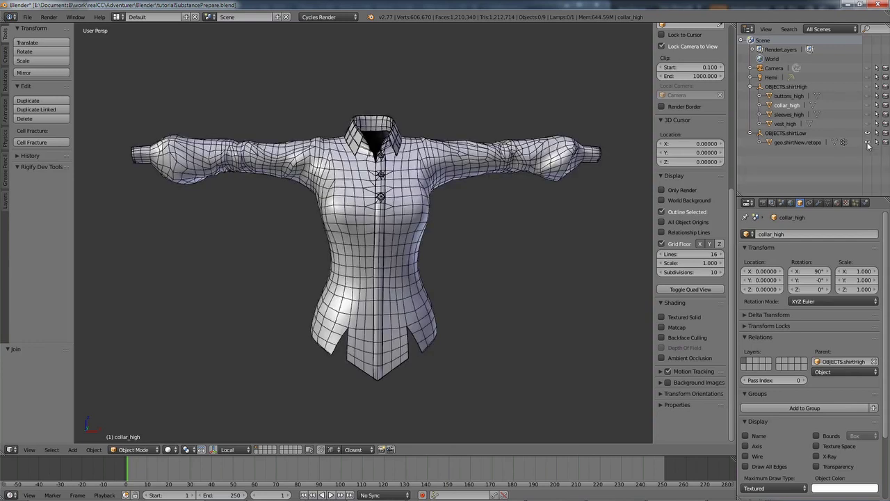
{"action": "middle_click_drag", "start_coordinate": [393, 215], "coordinate": [428, 245]}
Duplicate the low-poly shirt in place and hide the original geo.shirtNew.retopo
{"action": "right_click", "coordinate": [402, 240]}
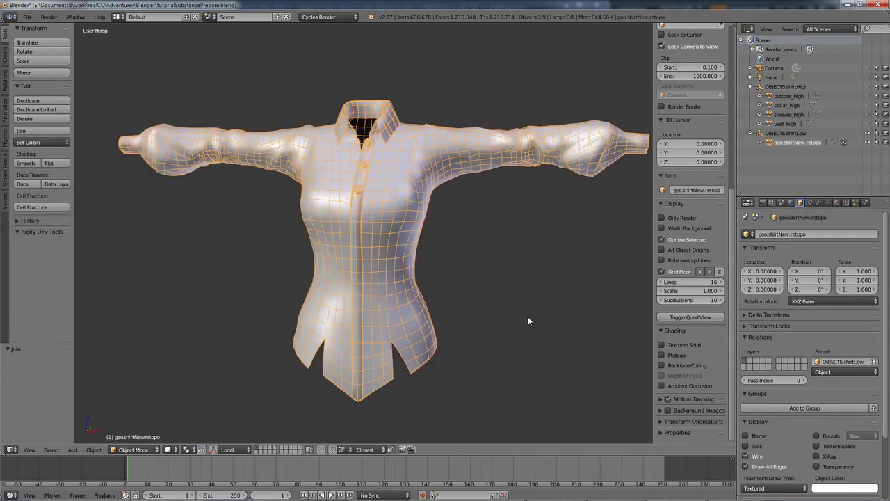
{"action": "middle_click_drag", "start_coordinate": [528, 321], "coordinate": [510, 267]}
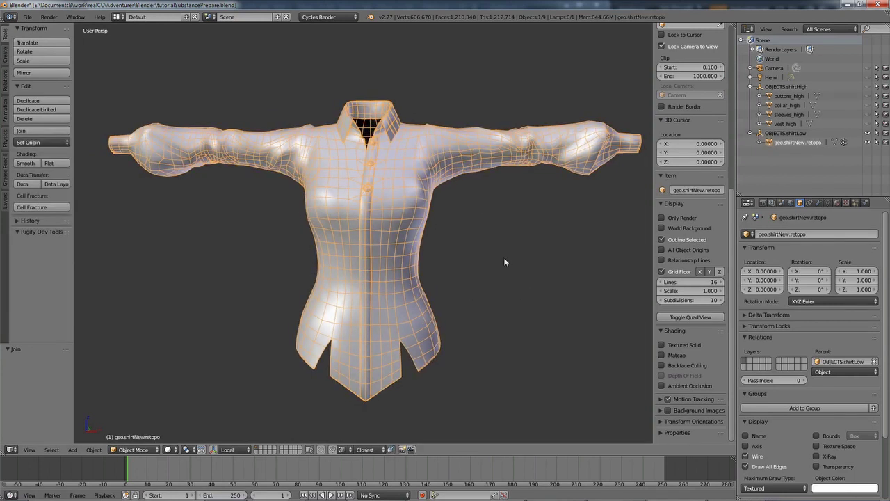
{"action": "key", "text": "shift+d"}
{"action": "key", "text": "Escape"}
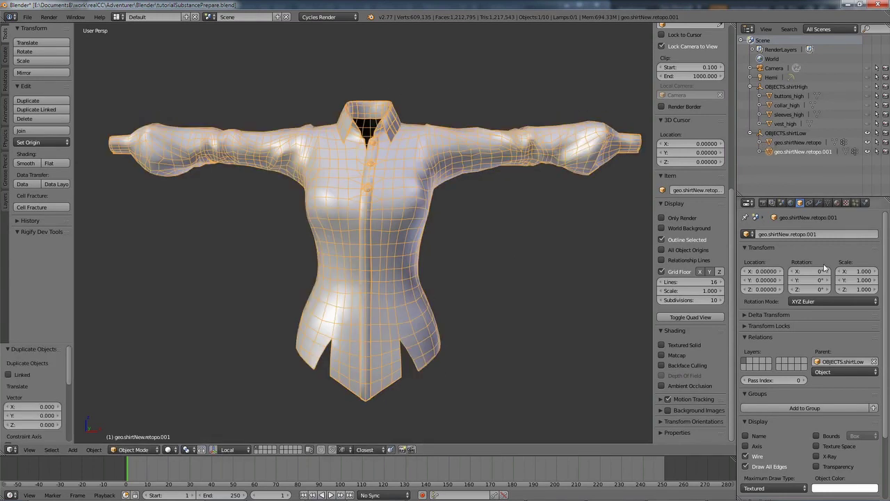
{"action": "left_click", "coordinate": [867, 143]}
{"action": "middle_click_drag", "start_coordinate": [515, 197], "coordinate": [481, 203]}
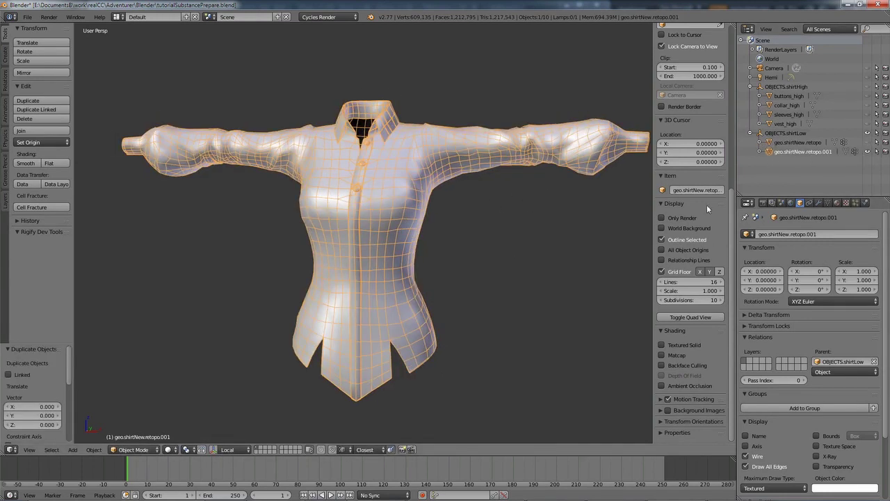
Temporarily show the high-poly pieces instead of the low-poly duplicate to check how the shirt is divided
{"action": "left_click", "coordinate": [868, 152]}
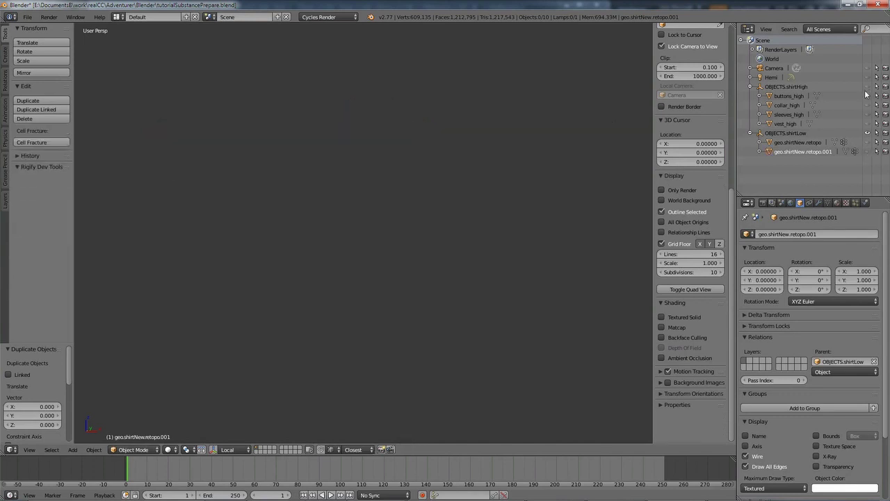
{"action": "left_click", "coordinate": [867, 86]}
{"action": "right_click", "coordinate": [344, 215]}
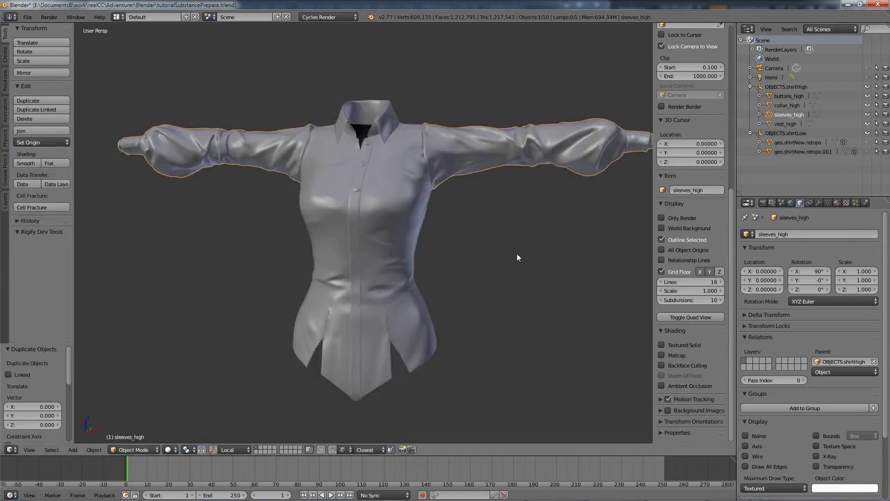
{"action": "left_click", "coordinate": [868, 87]}
{"action": "left_click", "coordinate": [867, 152]}
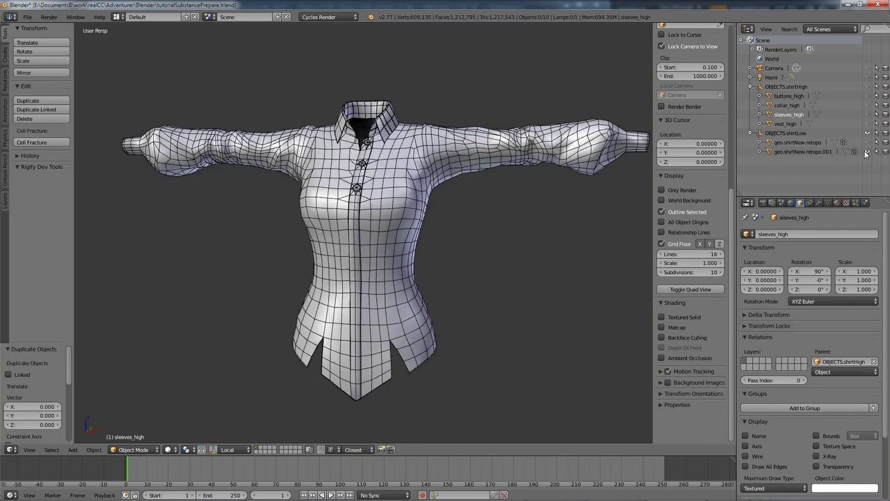
Separate the first sleeve, including its cuff, from the duplicated low-poly shirt, using a linked selection delimited by UVs
{"action": "right_click", "coordinate": [511, 167]}
{"action": "middle_click_drag", "start_coordinate": [532, 205], "coordinate": [517, 207], "text": "shift"}
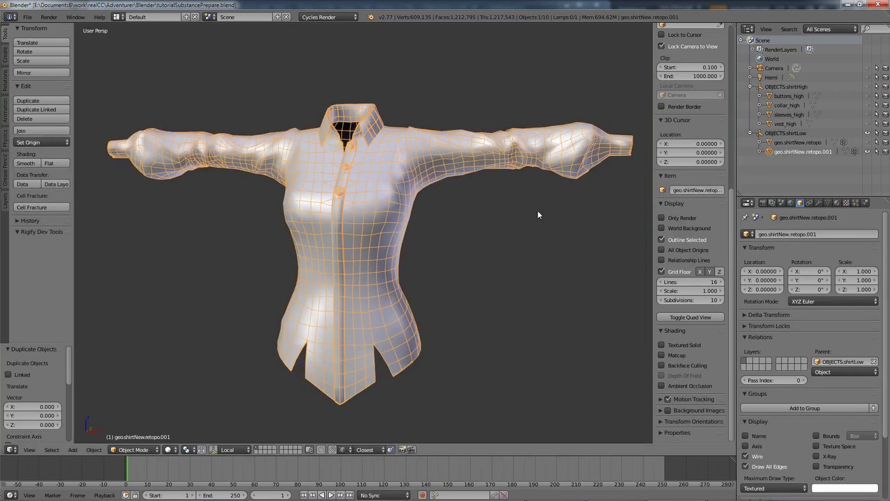
{"action": "key", "text": "Tab"}
{"action": "right_click", "coordinate": [479, 152]}
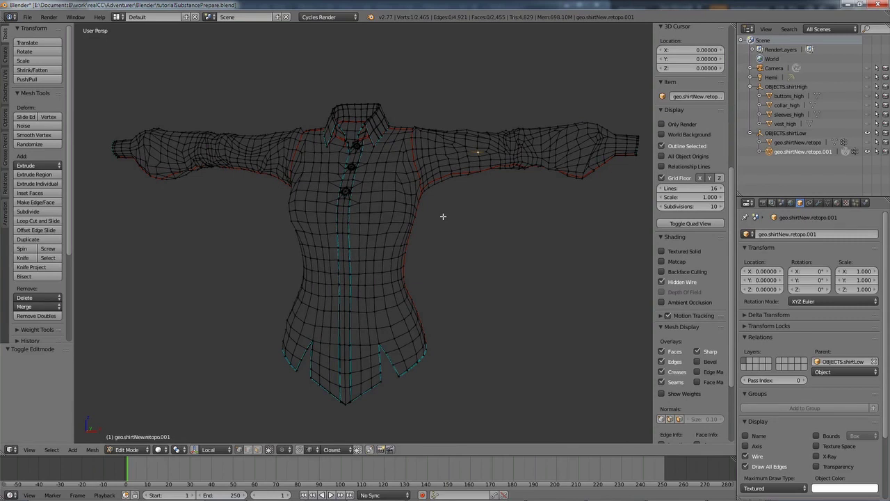
{"action": "key", "text": "ctrl+l"}
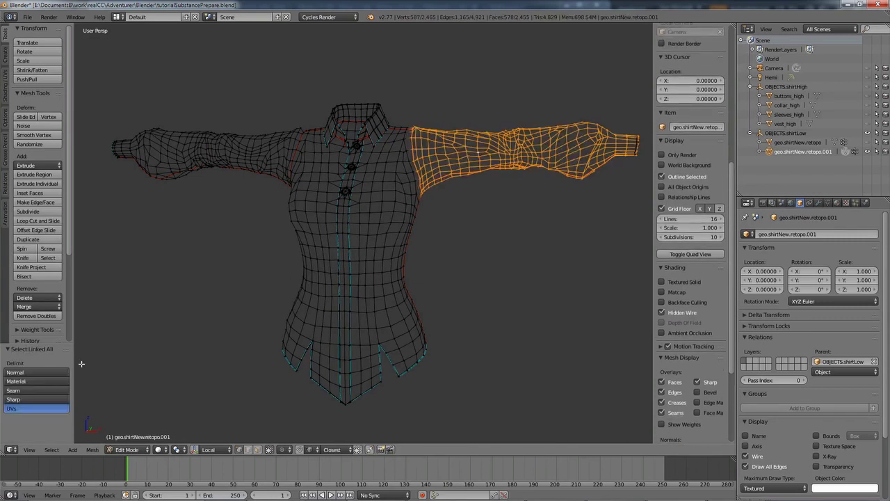
{"action": "left_click", "coordinate": [34, 408]}
{"action": "left_click", "coordinate": [35, 408]}
{"action": "middle_click_drag", "start_coordinate": [552, 205], "coordinate": [430, 242]}
{"action": "key", "text": "p"}
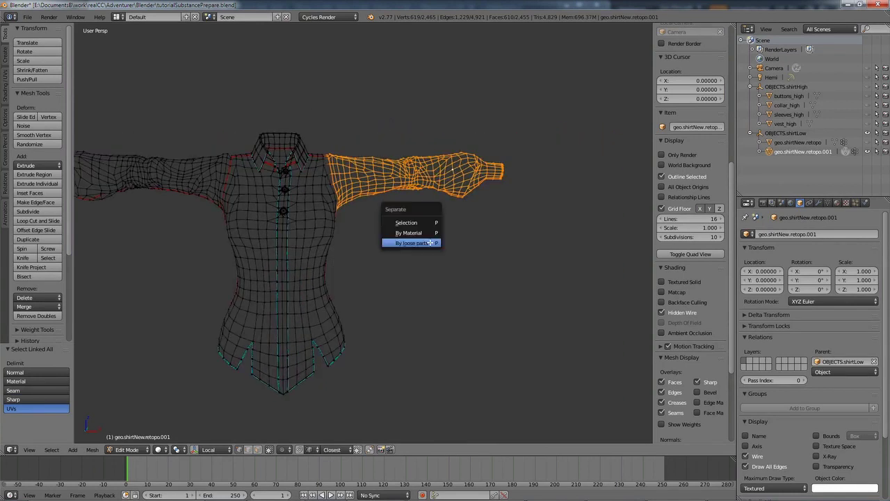
{"action": "left_click", "coordinate": [428, 223]}
Select the opposite sleeve of the low-poly duplicate together with its cuff end and separate it into its own object
{"action": "middle_click_drag", "start_coordinate": [357, 222], "coordinate": [254, 249]}
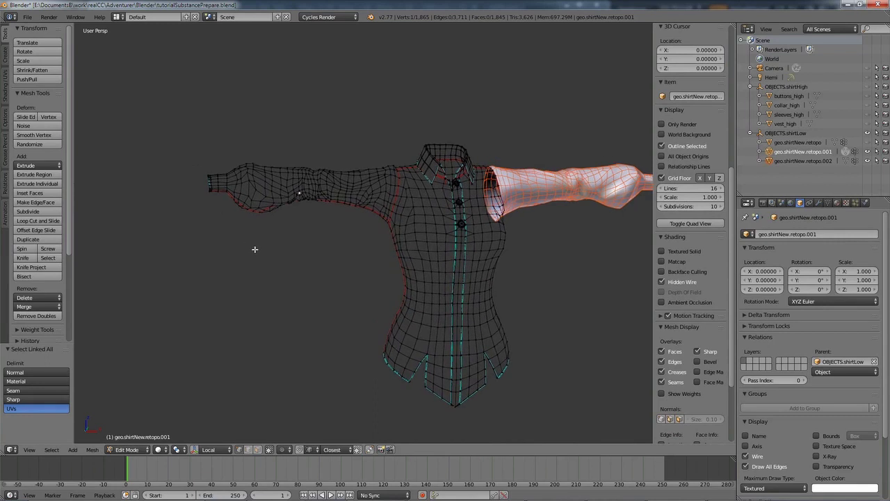
{"action": "key", "text": "ctrl+l"}
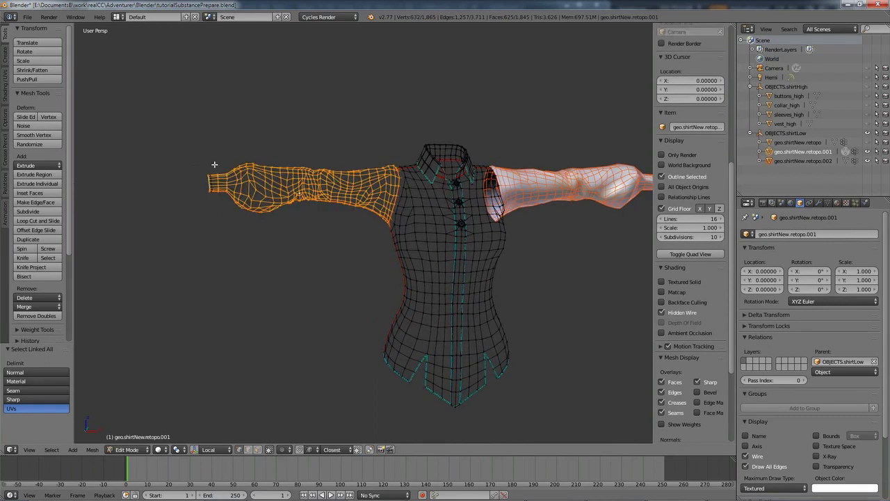
{"action": "key", "text": "z"}
{"action": "mouse_move", "coordinate": [209, 144]}
{"action": "left_mouse_down", "text": "ctrl"}
{"action": "mouse_move", "coordinate": [225, 230]}
{"action": "mouse_move", "coordinate": [217, 253]}
{"action": "left_mouse_up", "text": "ctrl"}
{"action": "middle_click_drag", "start_coordinate": [198, 282], "coordinate": [332, 284]}
{"action": "key", "text": "p"}
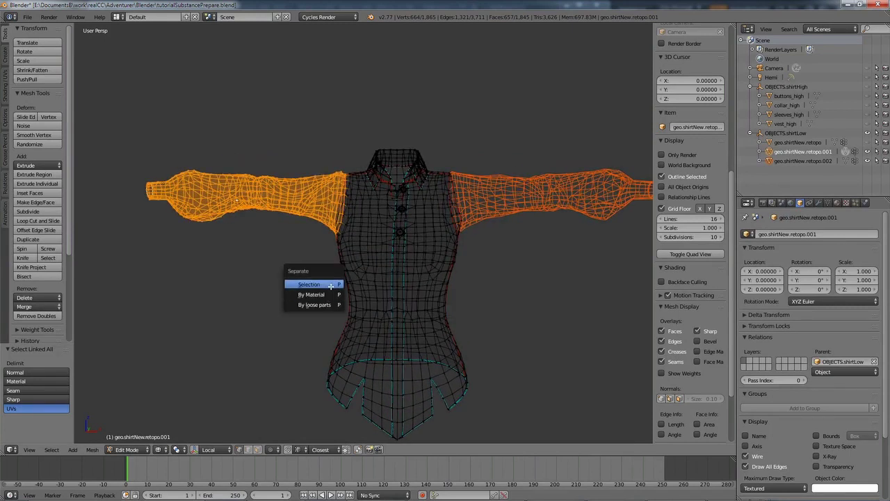
{"action": "left_click", "coordinate": [331, 285]}
Select the three front buttons of the low-poly duplicate and separate them into their own object
{"action": "scroll", "coordinate": [389, 260], "scroll_direction": "up", "scroll_amount": 8}
{"action": "key", "text": "z"}
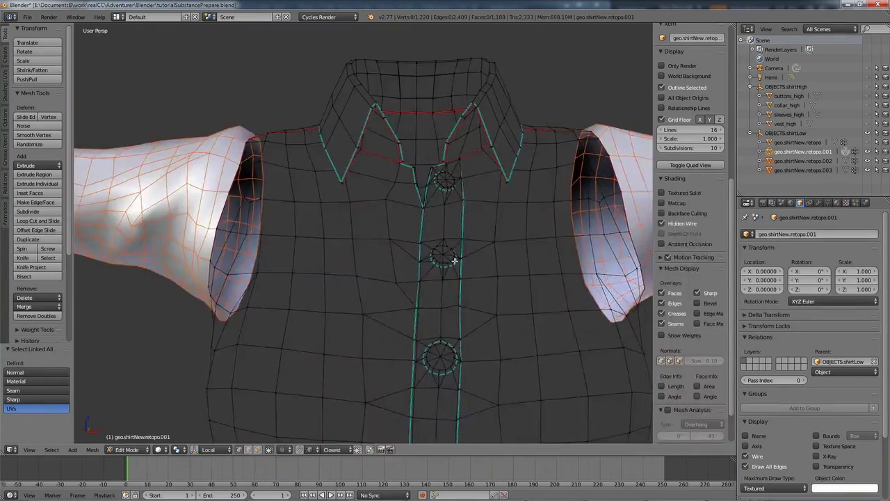
{"action": "scroll", "coordinate": [454, 261], "scroll_direction": "up", "scroll_amount": 1}
{"action": "key", "text": "l"}
{"action": "key", "text": "l"}
{"action": "middle_click_drag", "start_coordinate": [474, 313], "coordinate": [465, 280], "text": "shift"}
{"action": "key", "text": "l"}
{"action": "key", "text": "space"}
{"action": "key", "text": "Escape"}
{"action": "key", "text": "p"}
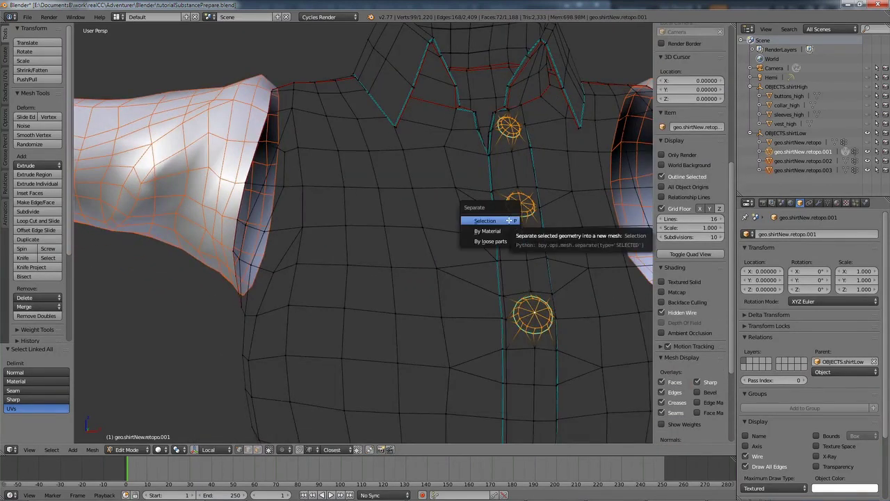
{"action": "left_click", "coordinate": [509, 221]}
Select the whole collar of the low-poly duplicate, using face select mode, and separate it into its own object
{"action": "middle_click_drag", "start_coordinate": [526, 102], "coordinate": [467, 242], "text": "shift"}
{"action": "key", "text": "l"}
{"action": "key", "text": "a"}
{"action": "key", "text": "z"}
{"action": "middle_click_drag", "start_coordinate": [467, 171], "coordinate": [475, 145]}
{"action": "scroll", "coordinate": [474, 144], "scroll_direction": "up", "scroll_amount": 2}
{"action": "left_click_drag", "start_coordinate": [476, 152], "coordinate": [517, 211], "text": "ctrl"}
{"action": "key", "text": "ctrl+l"}
{"action": "key", "text": "z"}
{"action": "mouse_move", "coordinate": [389, 235]}
{"action": "middle_mouse_down"}
{"action": "mouse_move", "coordinate": [352, 198]}
{"action": "mouse_move", "coordinate": [333, 195]}
{"action": "middle_mouse_up"}
{"action": "key", "text": "ctrl+Tab"}
{"action": "left_click", "coordinate": [353, 200]}
{"action": "key", "text": "z"}
{"action": "key", "text": "z"}
{"action": "middle_click_drag", "start_coordinate": [364, 151], "coordinate": [429, 236], "text": "shift"}
{"action": "key", "text": "p"}
{"action": "left_click", "coordinate": [405, 237]}
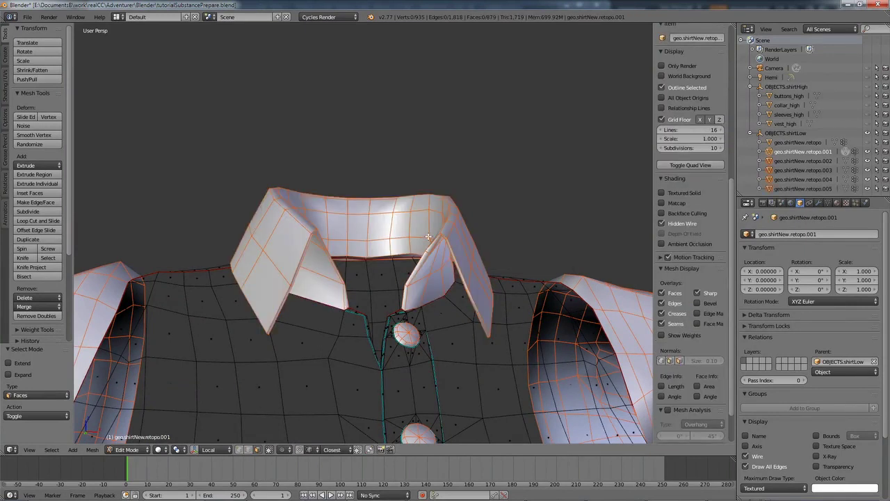
Return to Object Mode and rename the remaining low-poly body geo.shirtNew.retopo.001 as vest_low
{"action": "scroll", "coordinate": [429, 237], "scroll_direction": "down", "scroll_amount": 6}
{"action": "key", "text": "Tab"}
{"action": "key", "text": "a"}
{"action": "middle_click_drag", "start_coordinate": [497, 295], "coordinate": [565, 312]}
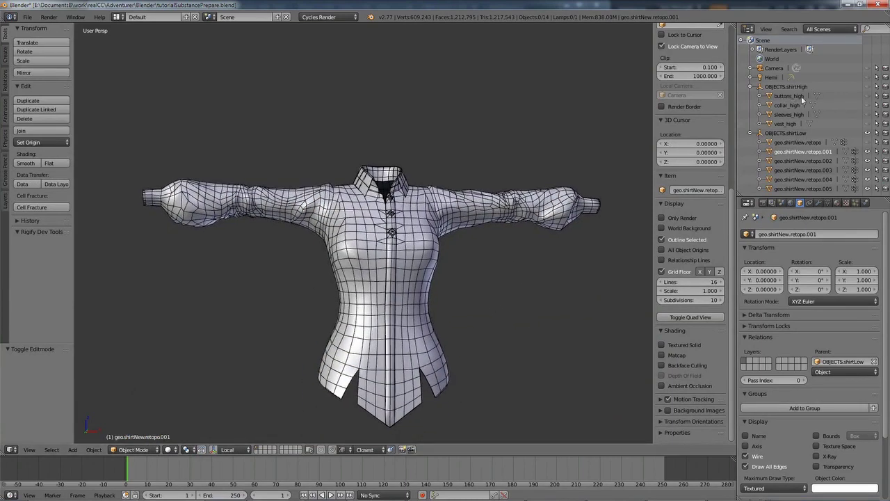
{"action": "middle_click_drag", "start_coordinate": [465, 259], "coordinate": [455, 260]}
{"action": "right_click", "coordinate": [412, 265]}
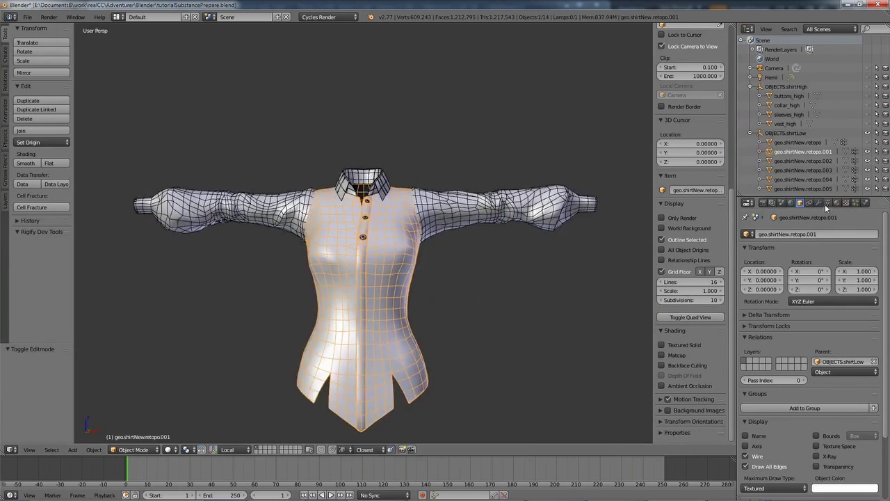
{"action": "double_click", "coordinate": [800, 151]}
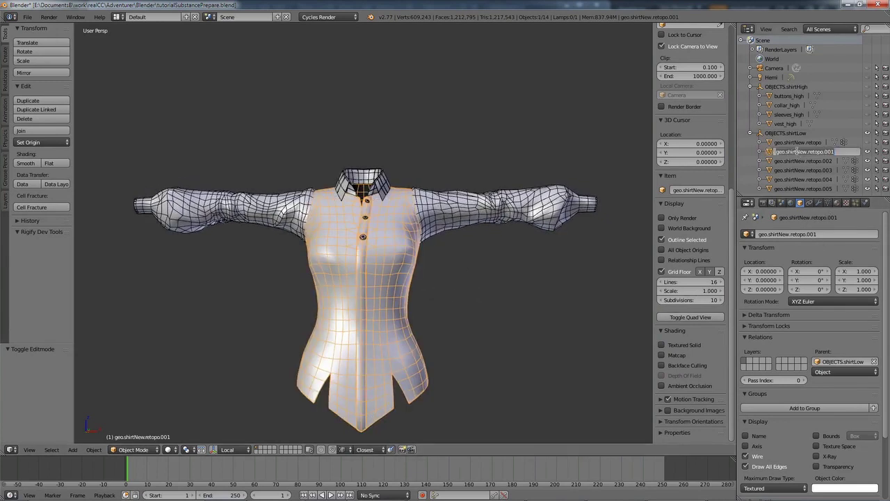
{"action": "type", "text": "vest_low"}
{"action": "key", "text": "Return"}
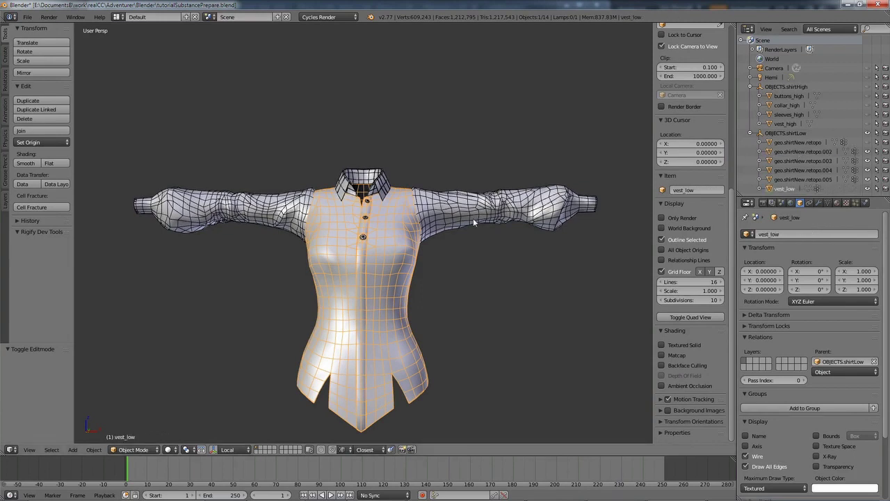
Join the two low-poly sleeves into one object and rename it sleeves_low
{"action": "right_click", "coordinate": [473, 217]}
{"action": "right_click", "coordinate": [234, 227], "text": "shift"}
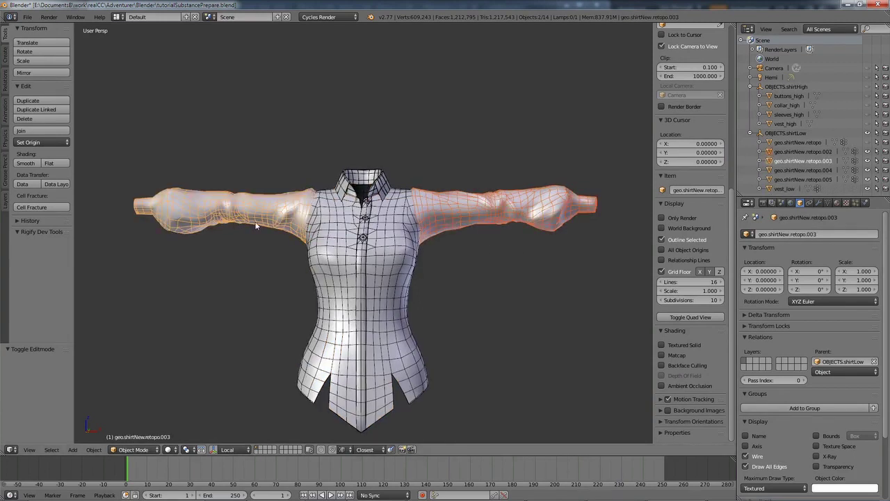
{"action": "key", "text": "ctrl+j"}
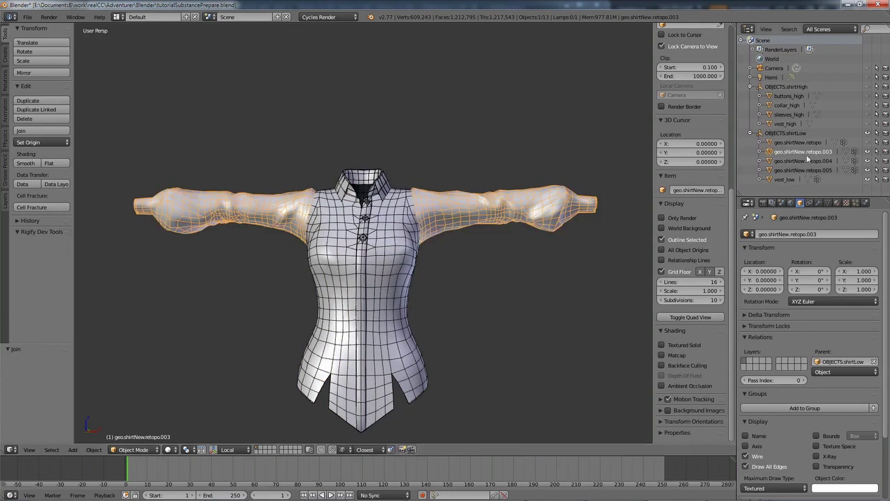
{"action": "double_click", "coordinate": [800, 151]}
{"action": "type", "text": "sleeves_low"}
{"action": "key", "text": "Return"}
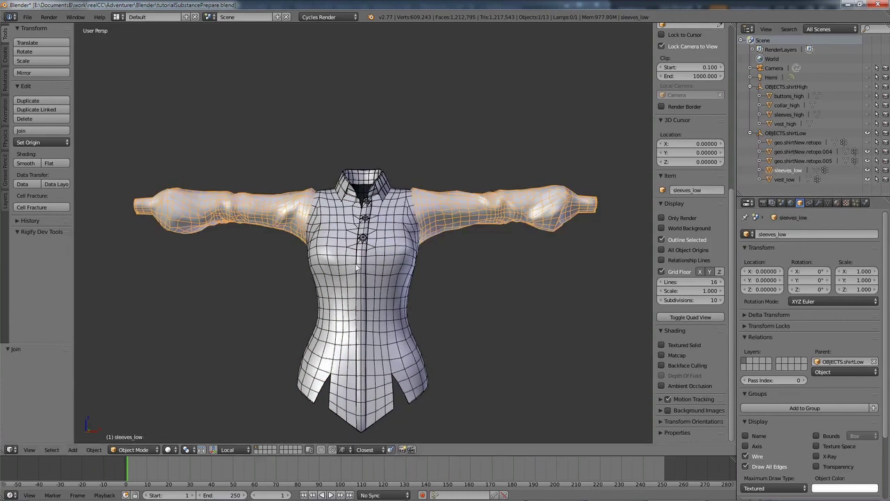
Rename the low-poly front buttons object as buttons_low and the low-poly collar object as collar_low
{"action": "scroll", "coordinate": [363, 241], "scroll_direction": "up", "scroll_amount": 4}
{"action": "right_click", "coordinate": [363, 240]}
{"action": "middle_click_drag", "start_coordinate": [348, 227], "coordinate": [394, 252]}
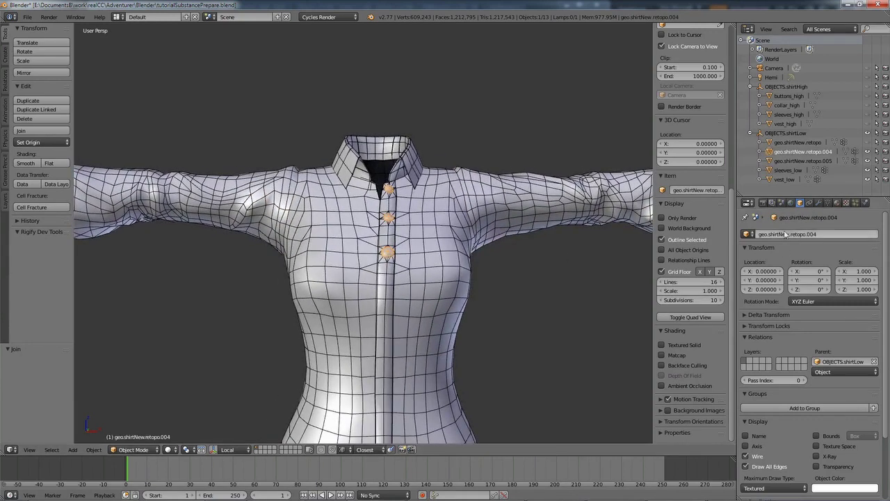
{"action": "double_click", "coordinate": [797, 151]}
{"action": "type", "text": "buttons_low"}
{"action": "key", "text": "Return"}
{"action": "right_click", "coordinate": [408, 157]}
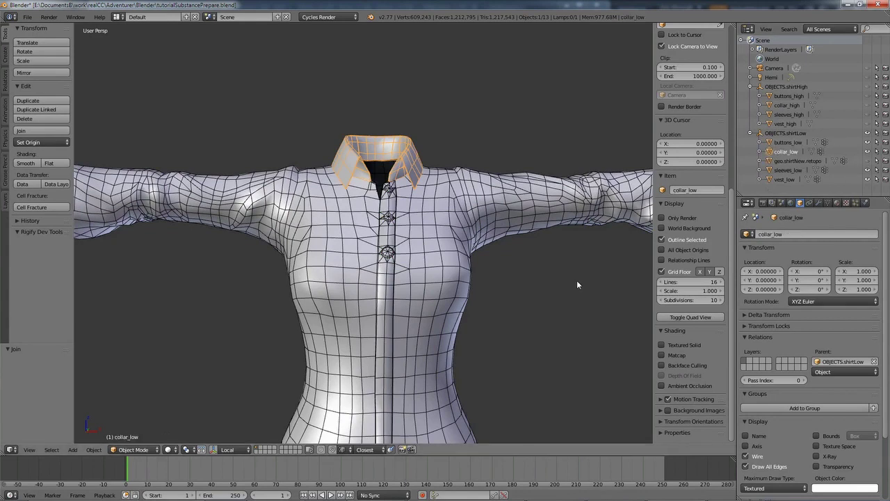
Clear the selection, then box-select all four visible low-poly shirt parts
{"action": "scroll", "coordinate": [577, 281], "scroll_direction": "down", "scroll_amount": 4}
{"action": "key", "text": "a"}
{"action": "middle_click_drag", "start_coordinate": [492, 288], "coordinate": [539, 281]}
{"action": "scroll", "coordinate": [539, 282], "scroll_direction": "down", "scroll_amount": 2}
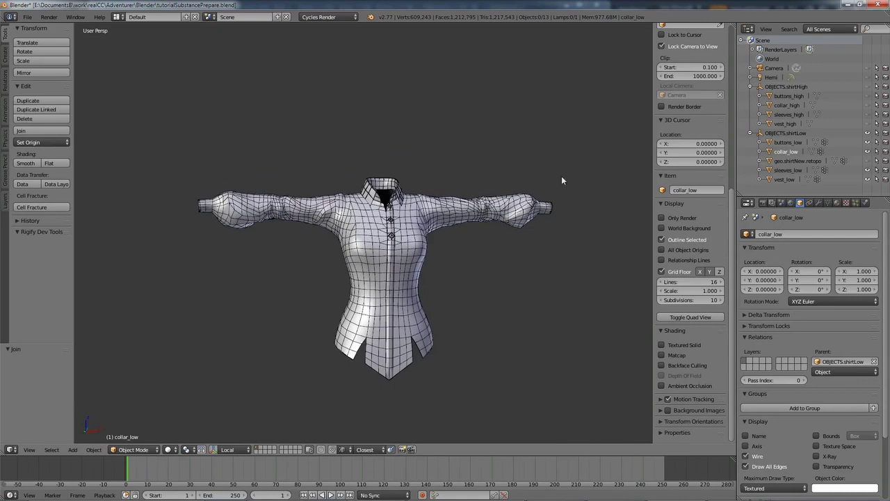
{"action": "left_click_drag", "start_coordinate": [166, 124], "coordinate": [564, 389]}
{"action": "middle_click_drag", "start_coordinate": [534, 292], "coordinate": [515, 290]}
{"action": "scroll", "coordinate": [503, 289], "scroll_direction": "up", "scroll_amount": 1}
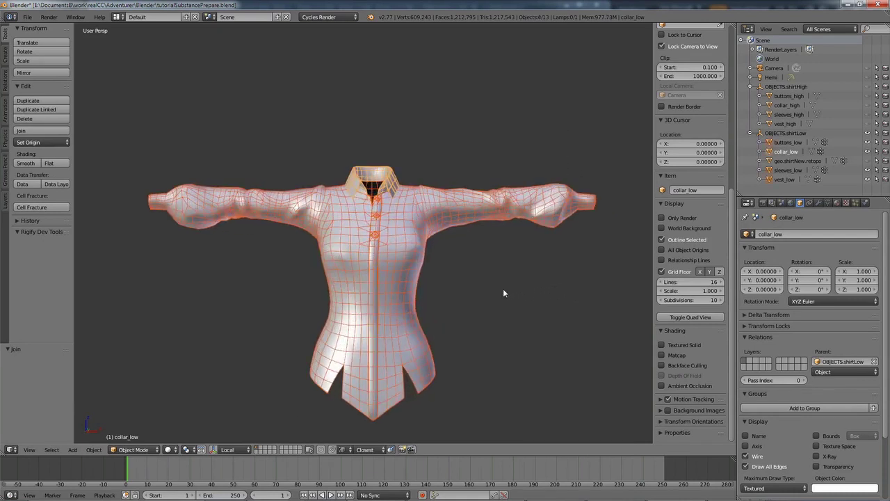
Start an FBX export of the low-poly parts and name the file shirtBake_low.fbx
{"action": "left_click", "coordinate": [28, 16]}
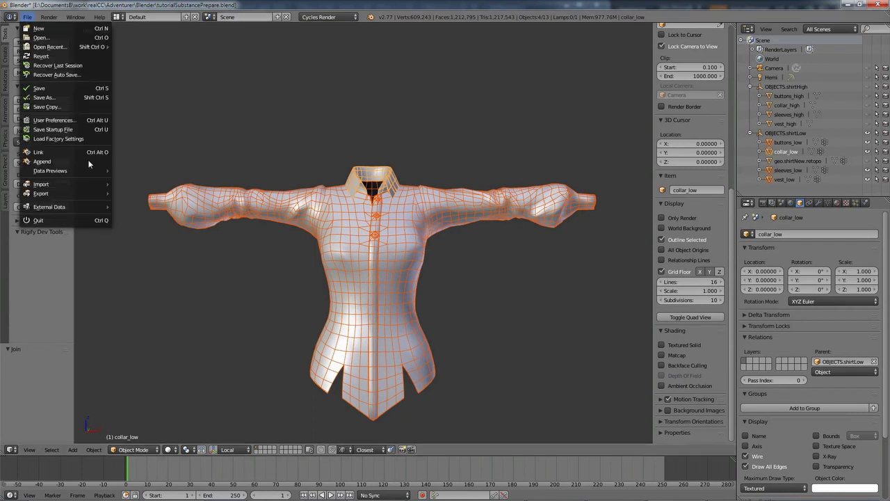
{"action": "mouse_move", "coordinate": [115, 198]}
{"action": "left_click", "coordinate": [138, 212]}
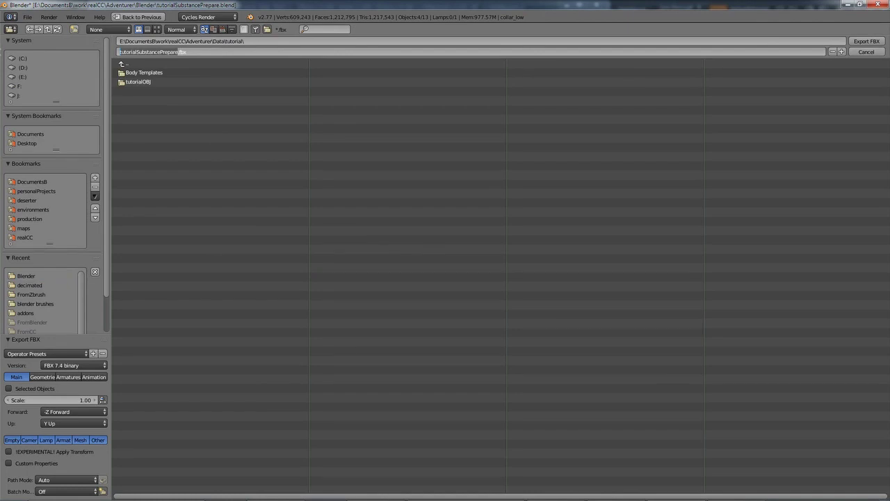
{"action": "type", "text": "sfsrtBake"}
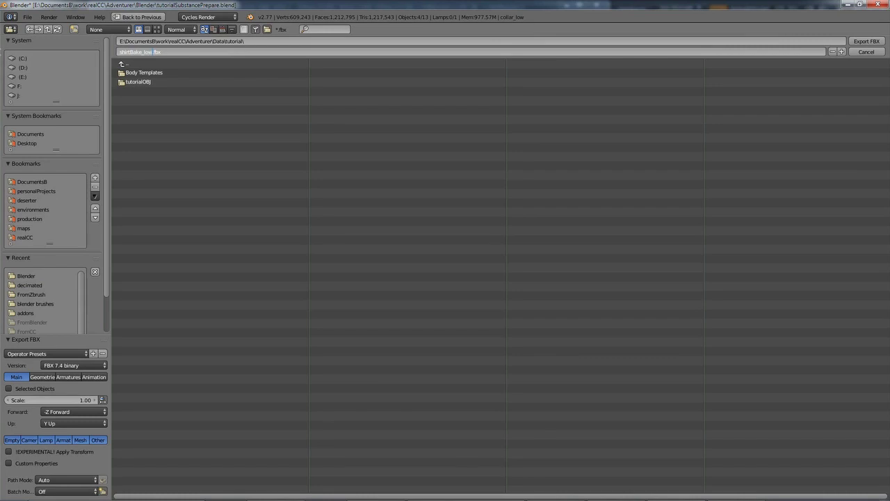
Review the FBX export settings, including Selected Objects, the Geometries options with Apply Modifiers, and the Armatures options
{"action": "left_click", "coordinate": [9, 389]}
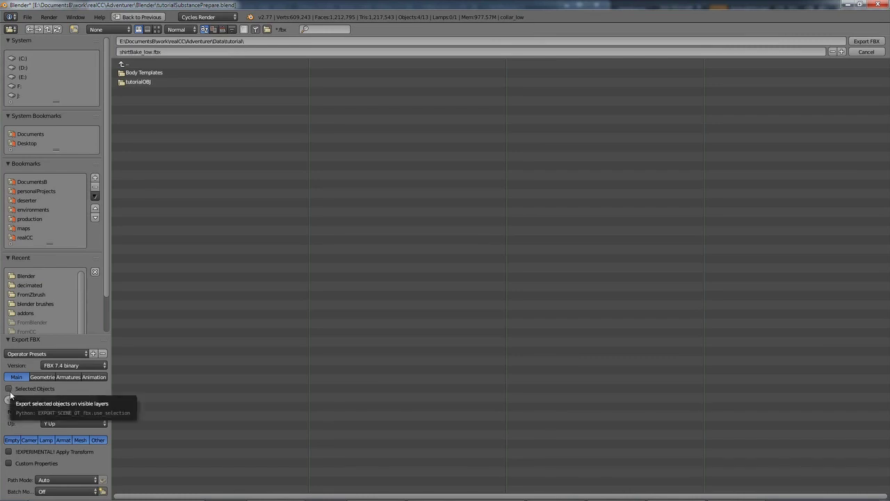
{"action": "left_click", "coordinate": [44, 377]}
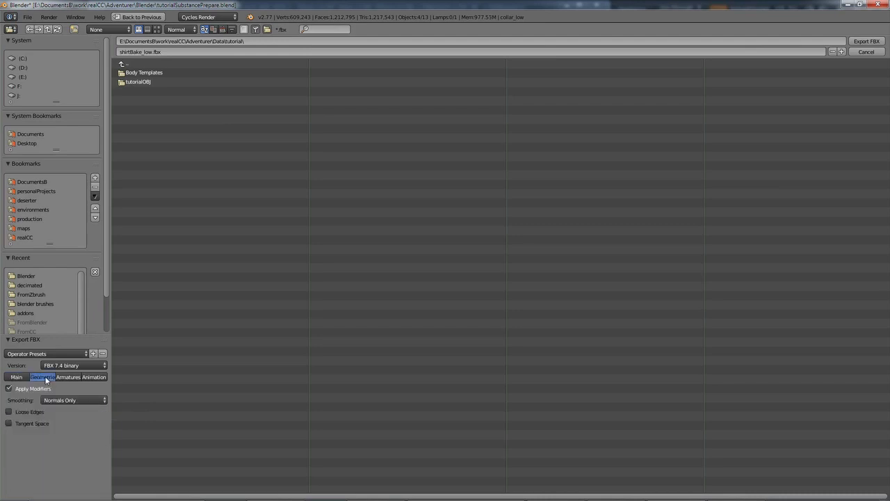
{"action": "left_click", "coordinate": [20, 390]}
{"action": "left_click", "coordinate": [66, 377]}
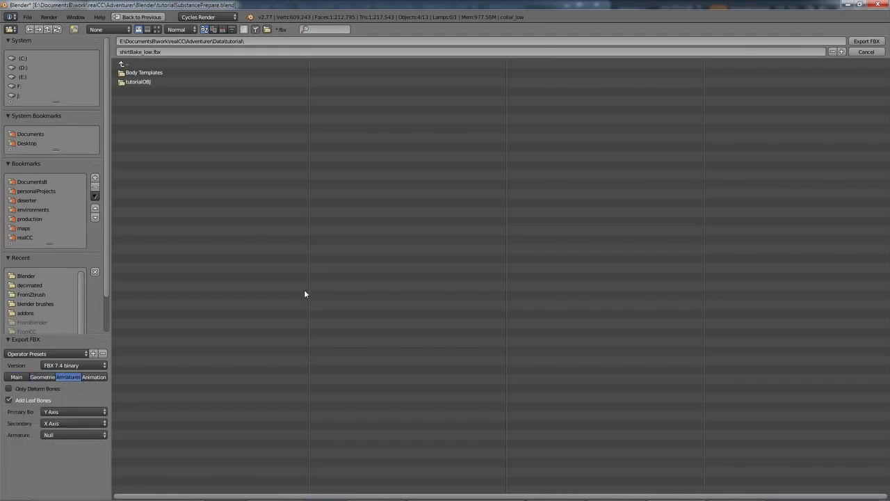
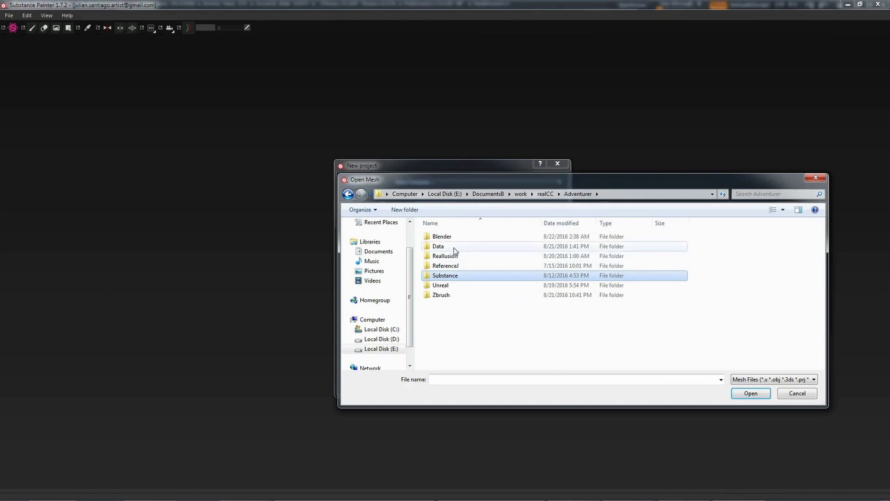
In Substance Painter, create the new project with shirtBake_low.fbx from Data/tutorial/tutorialFBX/Bake as its mesh
{"action": "double_click", "coordinate": [450, 247]}
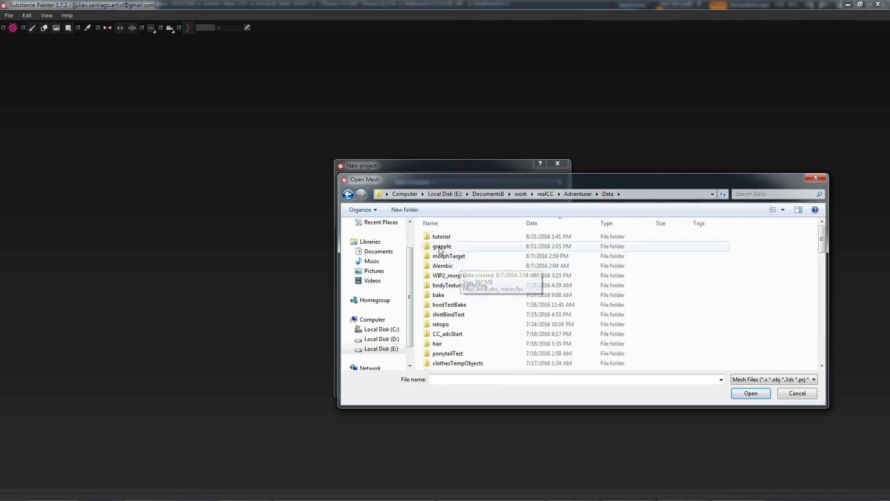
{"action": "double_click", "coordinate": [458, 241]}
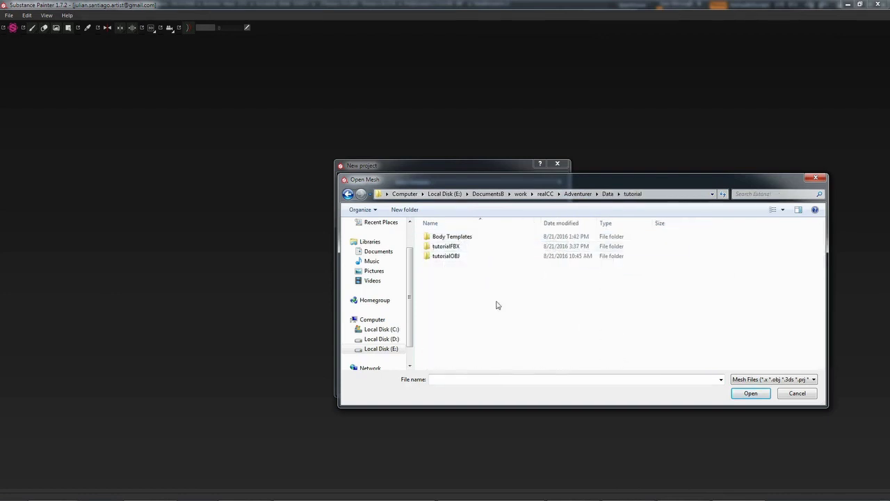
{"action": "double_click", "coordinate": [452, 248]}
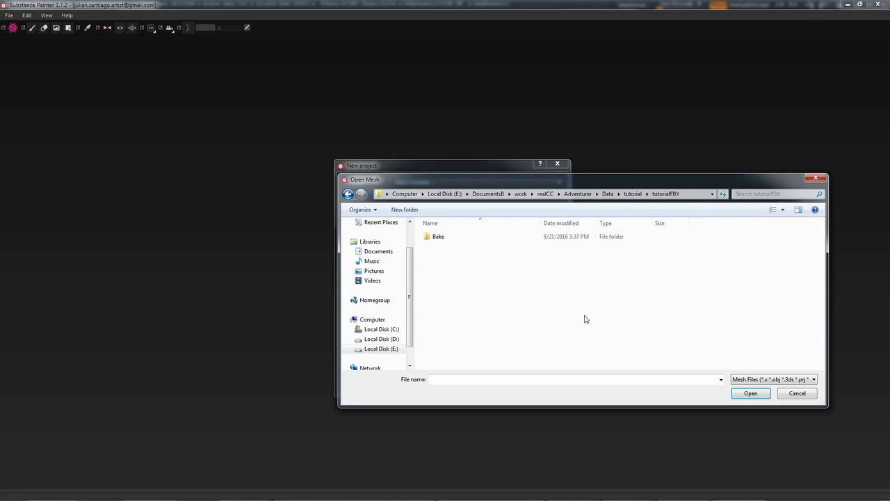
{"action": "double_click", "coordinate": [444, 239]}
{"action": "double_click", "coordinate": [459, 247]}
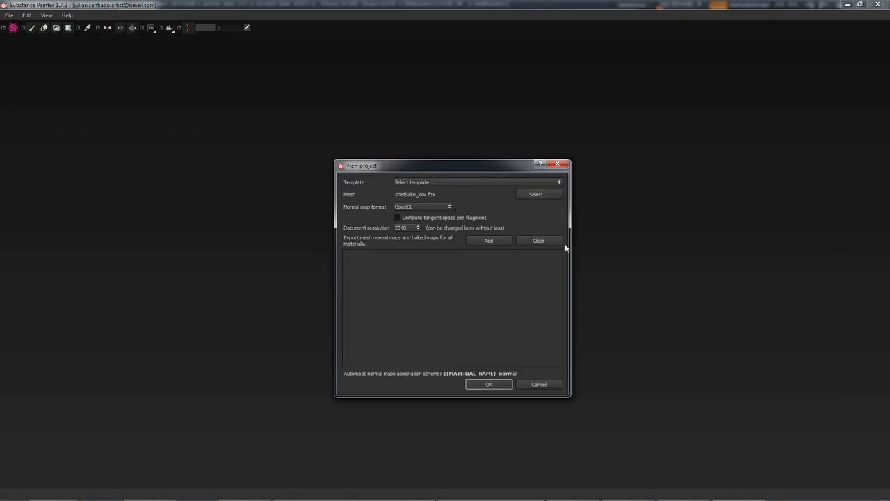
{"action": "left_click", "coordinate": [501, 387]}
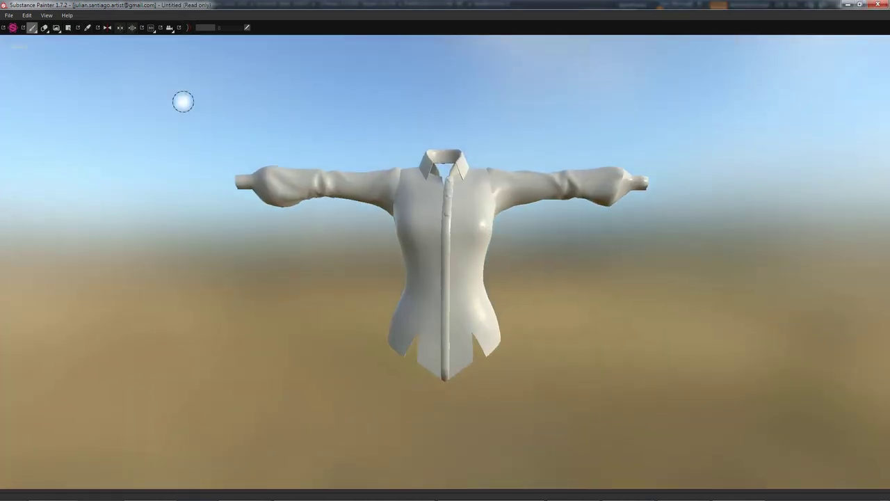
Reset the interface layout and inspect the imported shirt from several angles, ending on a near-front view
{"action": "left_click", "coordinate": [47, 16]}
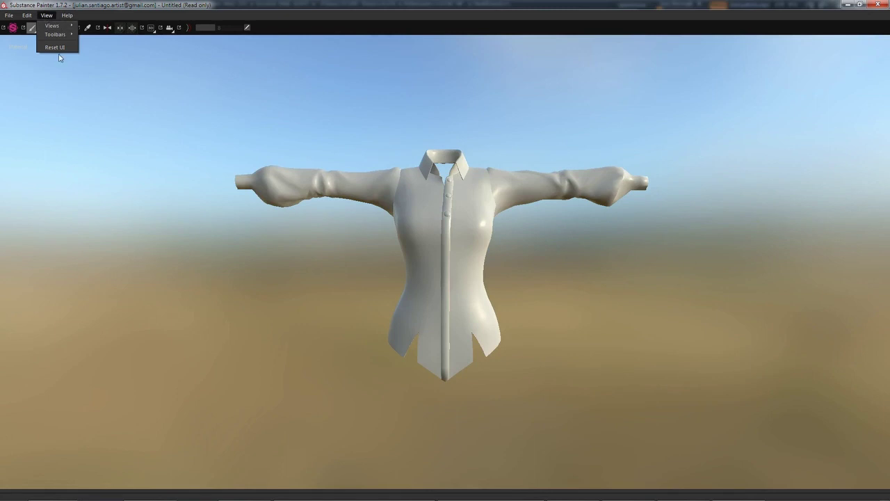
{"action": "left_click", "coordinate": [66, 50]}
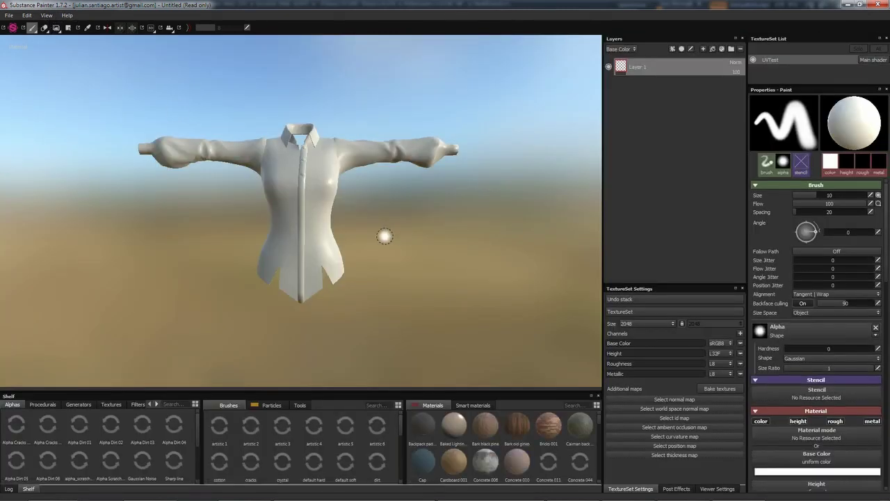
{"action": "mouse_move", "coordinate": [438, 241]}
{"action": "left_mouse_down", "text": "alt"}
{"action": "mouse_move", "coordinate": [450, 245]}
{"action": "mouse_move", "coordinate": [437, 236]}
{"action": "left_mouse_up", "text": "alt"}
{"action": "middle_click_drag", "start_coordinate": [338, 193], "coordinate": [373, 221], "text": "alt"}
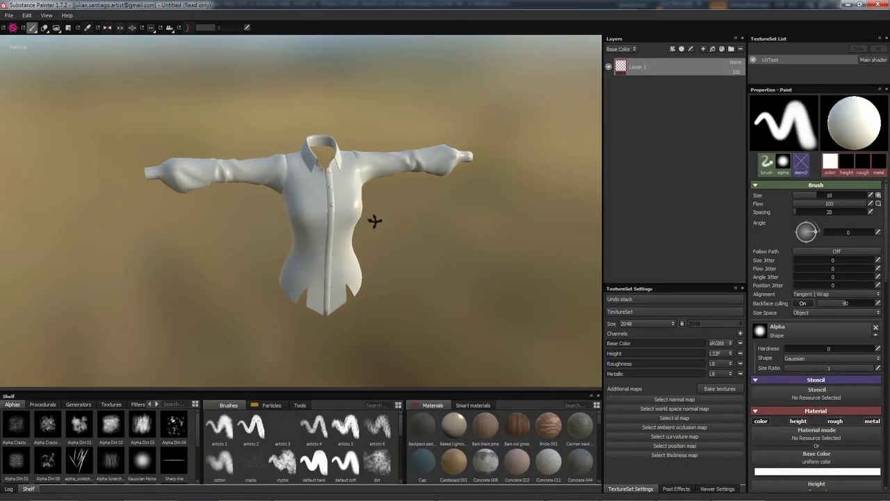
{"action": "left_click_drag", "start_coordinate": [373, 221], "coordinate": [376, 210], "text": "alt"}
{"action": "right_click_drag", "start_coordinate": [376, 210], "coordinate": [380, 214], "text": "alt"}
{"action": "left_click_drag", "start_coordinate": [397, 240], "coordinate": [392, 226], "text": "alt"}
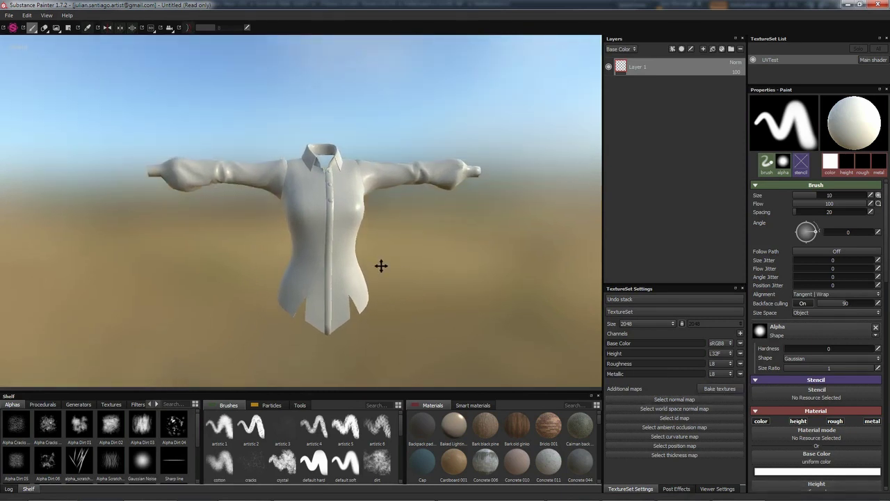
{"action": "left_click_drag", "start_coordinate": [290, 251], "coordinate": [383, 250], "text": "alt"}
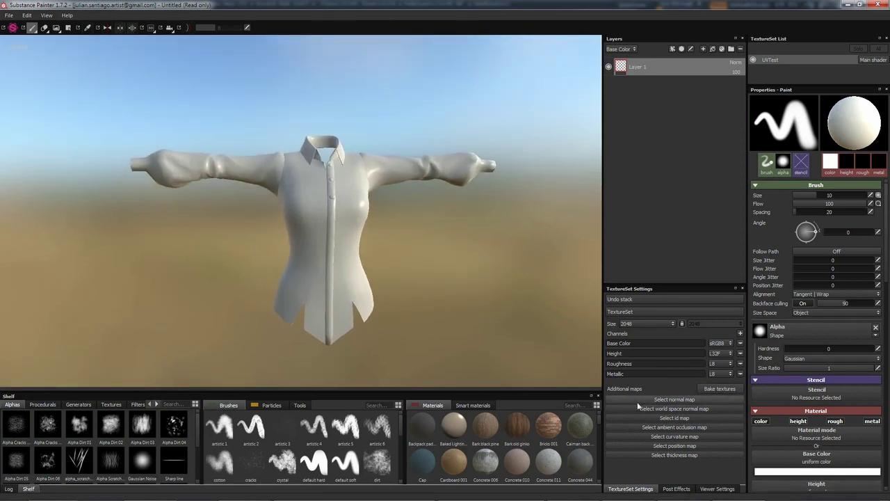
Open the texture baking settings and disable every additional map except Normal
{"action": "left_click", "coordinate": [710, 390]}
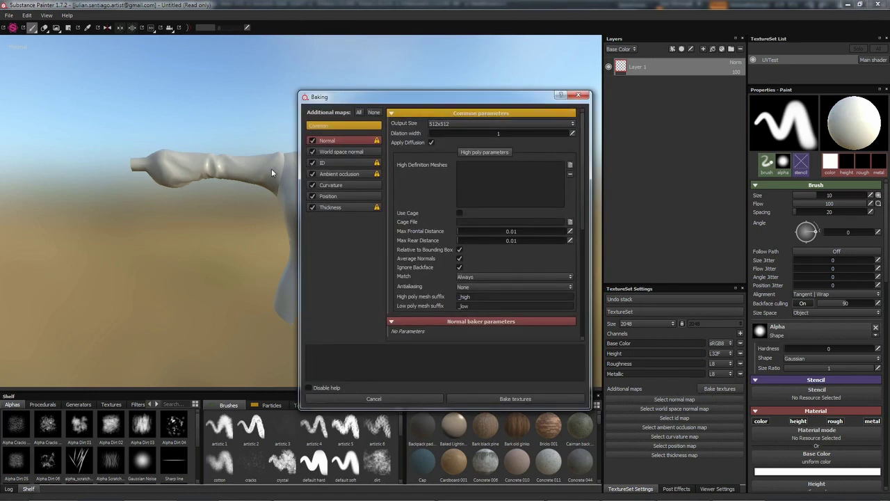
{"action": "left_click", "coordinate": [314, 152]}
{"action": "left_click", "coordinate": [313, 152]}
{"action": "left_click", "coordinate": [313, 163]}
{"action": "left_click", "coordinate": [313, 174]}
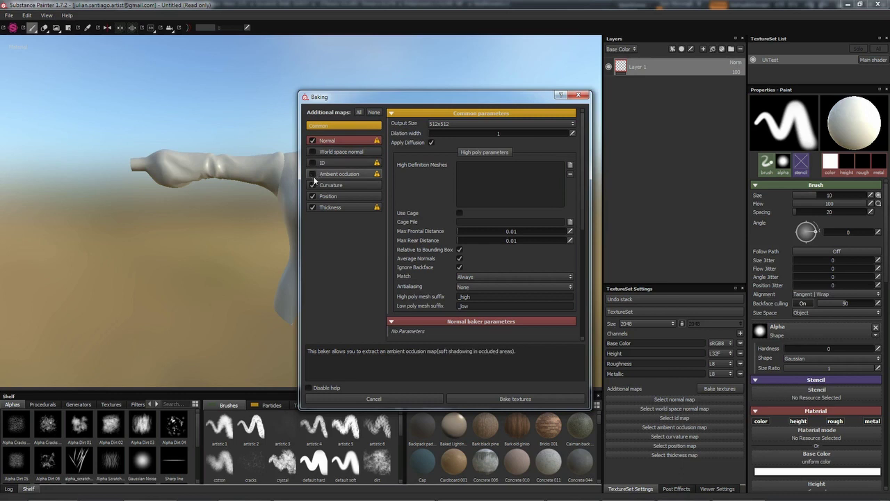
{"action": "left_click", "coordinate": [313, 185]}
{"action": "left_click", "coordinate": [313, 207]}
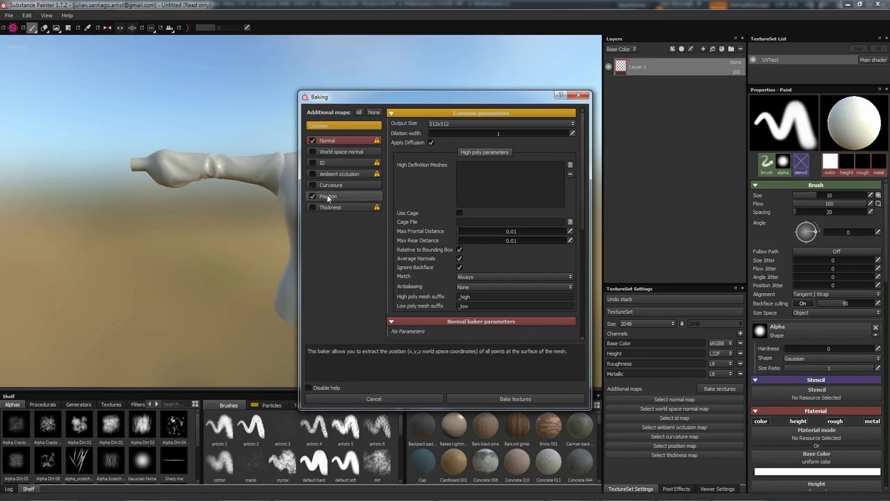
{"action": "left_click", "coordinate": [313, 197]}
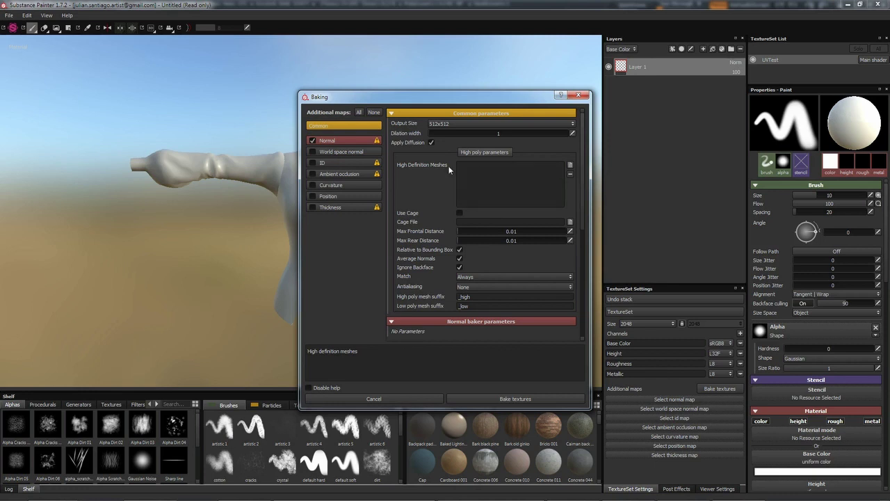
Load shirtBake_high.fbx as the high definition mesh for the bake
{"action": "left_click", "coordinate": [570, 165]}
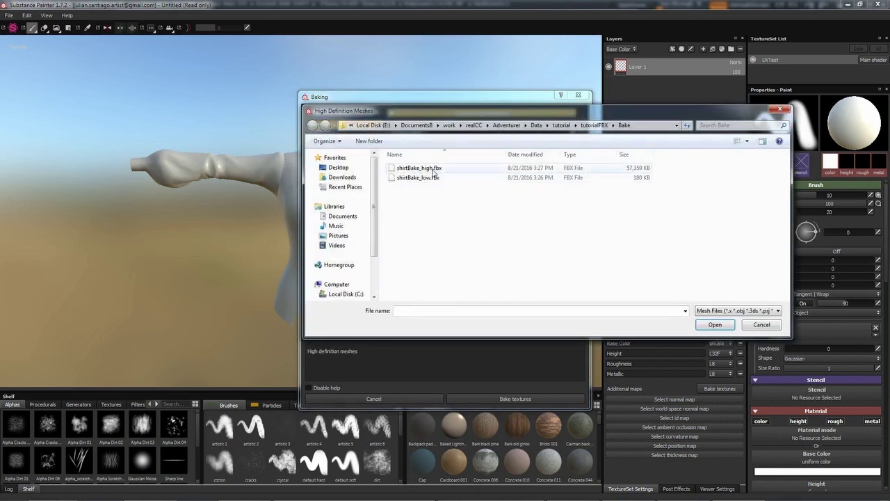
{"action": "double_click", "coordinate": [433, 171]}
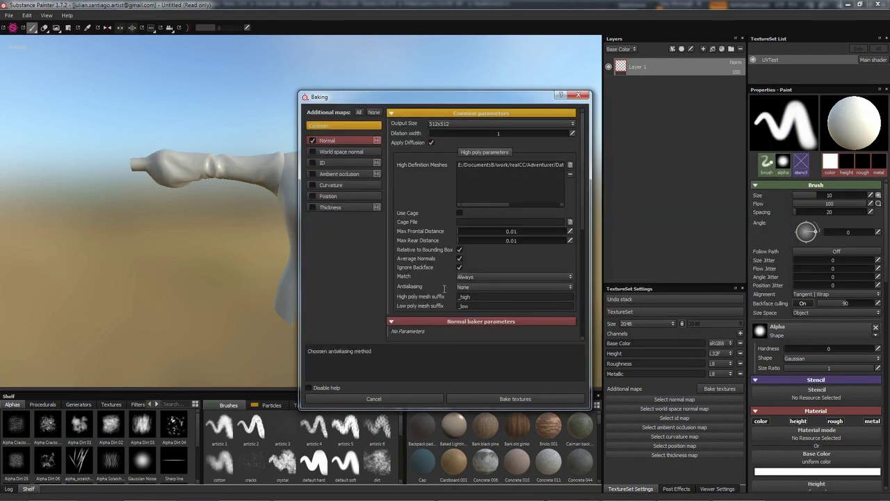
Set the bake's match method to By Mesh Name and its output size to 512x512
{"action": "left_click", "coordinate": [525, 278]}
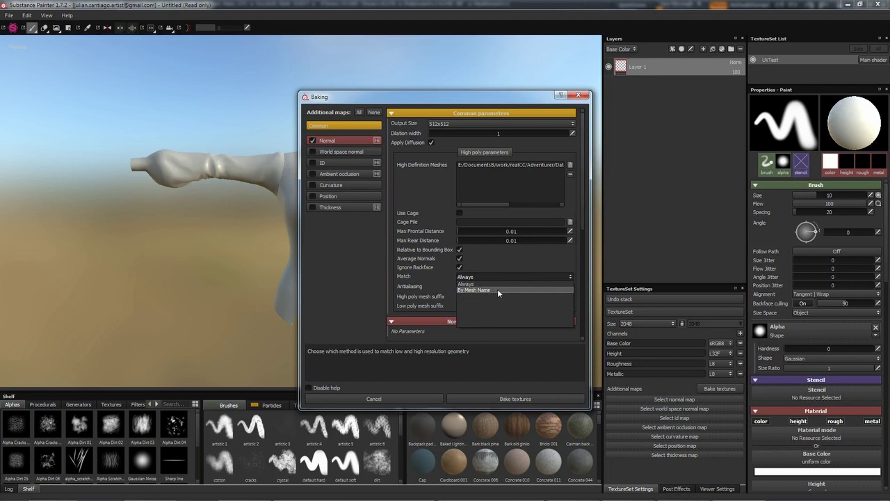
{"action": "left_click", "coordinate": [498, 289]}
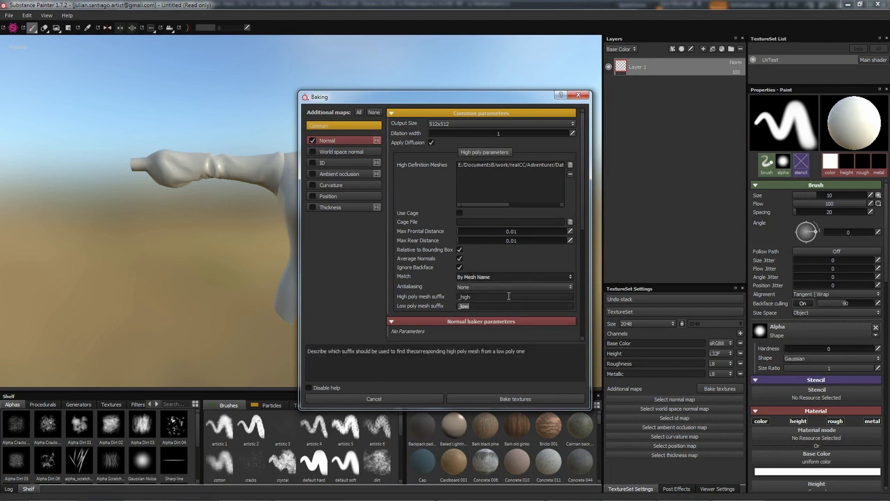
{"action": "left_click", "coordinate": [493, 297]}
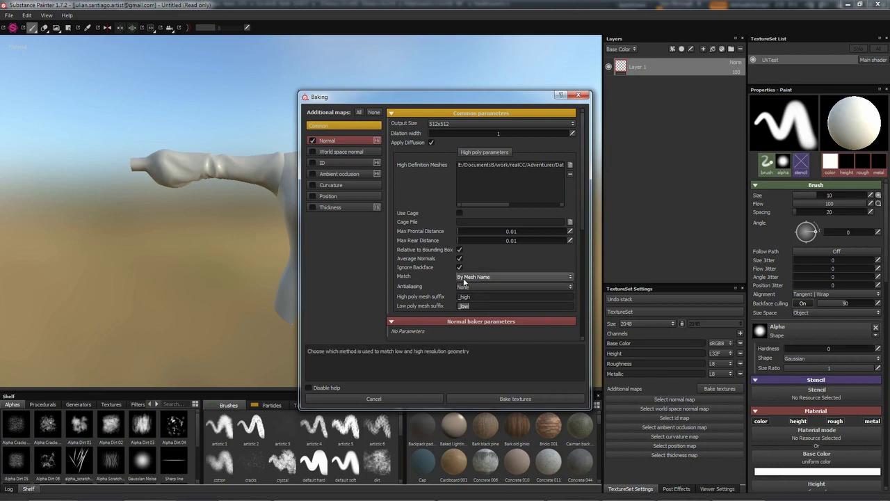
{"action": "left_click", "coordinate": [470, 125]}
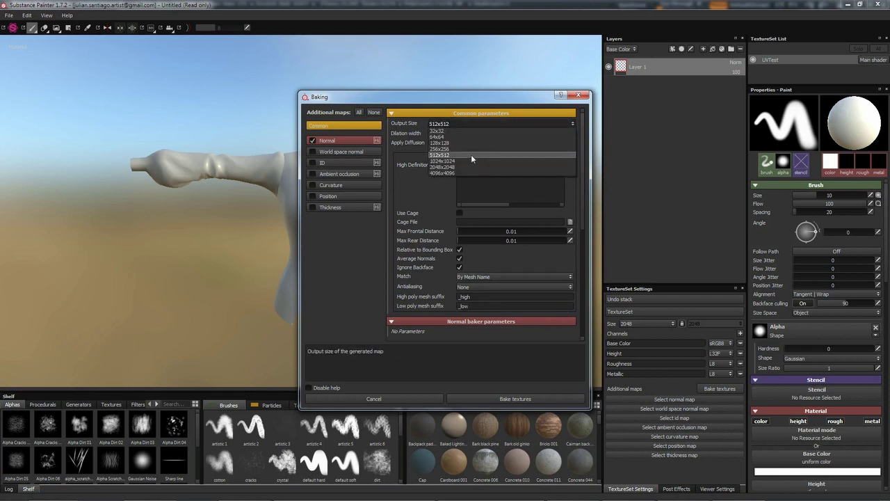
{"action": "left_click", "coordinate": [471, 154]}
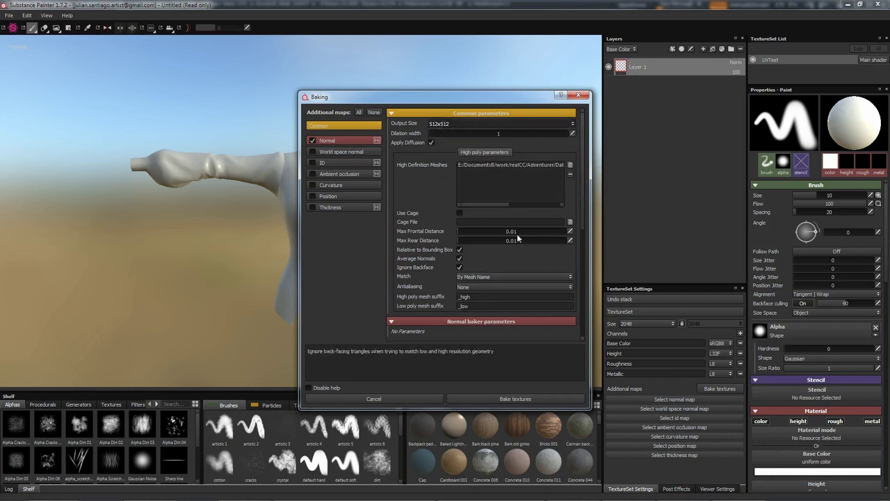
Bake the normal map with the current settings and inspect the result on the shirt from the back and front
{"action": "left_click", "coordinate": [542, 401]}
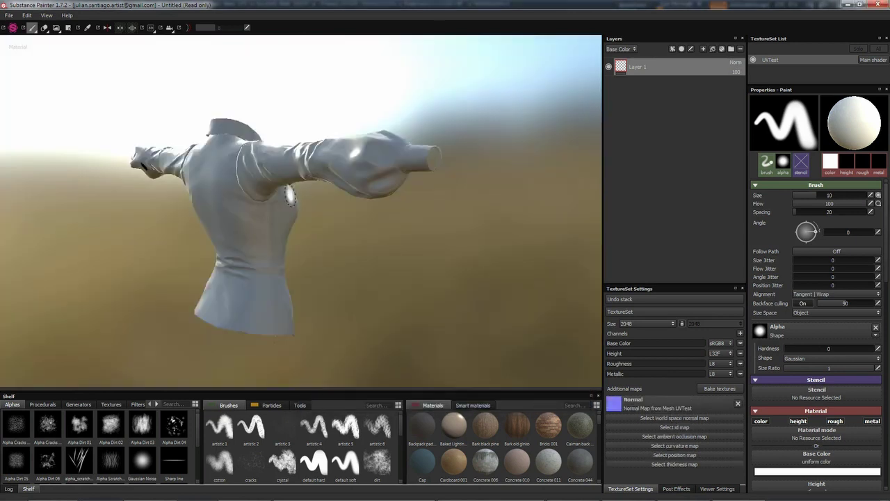
{"action": "middle_click_drag", "start_coordinate": [306, 184], "coordinate": [369, 232], "text": "alt"}
{"action": "right_click_drag", "start_coordinate": [369, 232], "coordinate": [462, 250], "text": "alt"}
{"action": "mouse_move", "coordinate": [487, 242]}
{"action": "left_mouse_down", "text": "alt"}
{"action": "mouse_move", "coordinate": [344, 226]}
{"action": "mouse_move", "coordinate": [174, 253]}
{"action": "mouse_move", "coordinate": [415, 239]}
{"action": "mouse_move", "coordinate": [371, 271]}
{"action": "left_mouse_up", "text": "alt"}
{"action": "middle_click_drag", "start_coordinate": [372, 271], "coordinate": [415, 183], "text": "alt"}
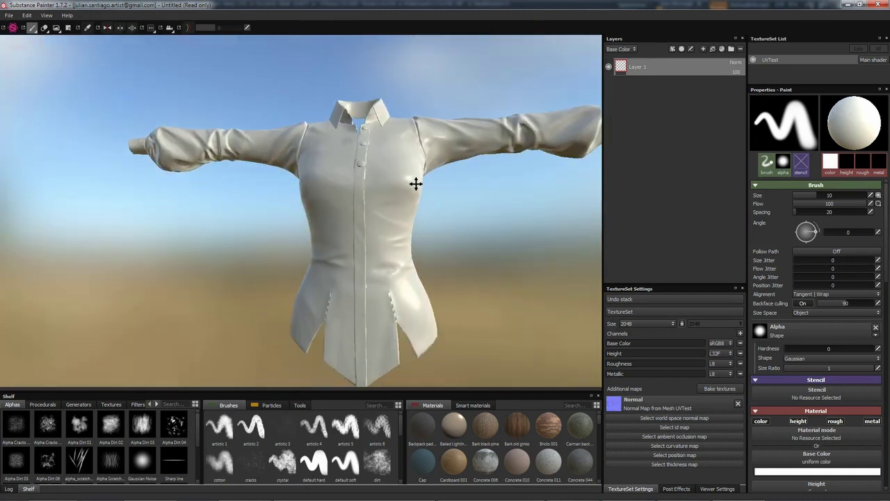
{"action": "middle_click_drag", "start_coordinate": [409, 238], "coordinate": [389, 208], "text": "alt"}
{"action": "left_click_drag", "start_coordinate": [398, 207], "coordinate": [437, 218], "text": "alt"}
{"action": "middle_click_drag", "start_coordinate": [438, 218], "coordinate": [437, 226], "text": "alt"}
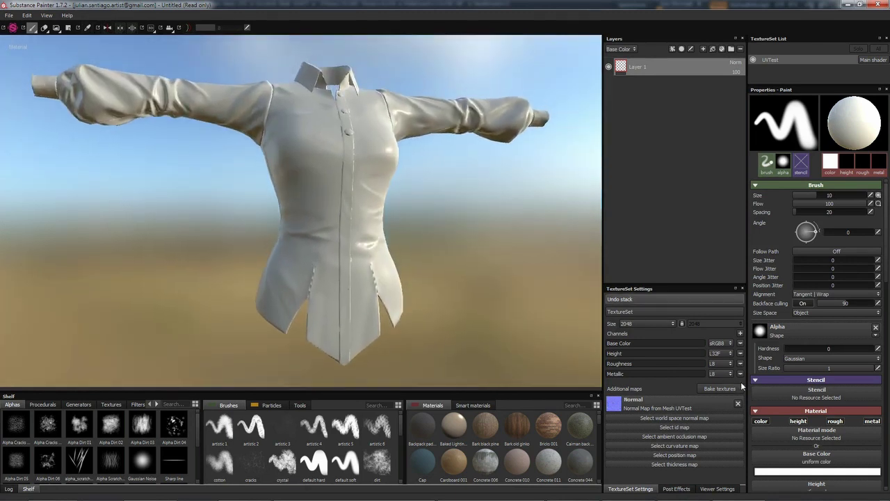
Rebake the normal map with an output size of 4096x4096 and Subsampling 2x2 antialiasing
{"action": "left_click", "coordinate": [722, 388]}
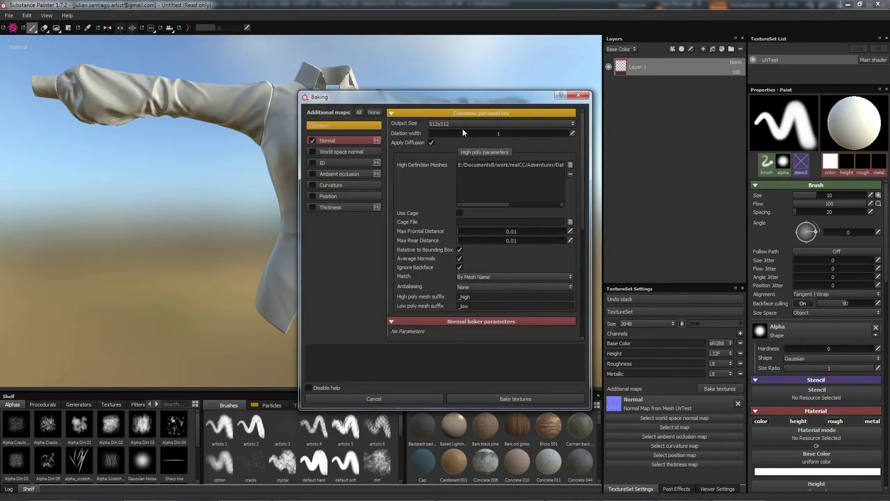
{"action": "left_click", "coordinate": [461, 124]}
{"action": "left_click", "coordinate": [457, 172]}
{"action": "left_click", "coordinate": [502, 285]}
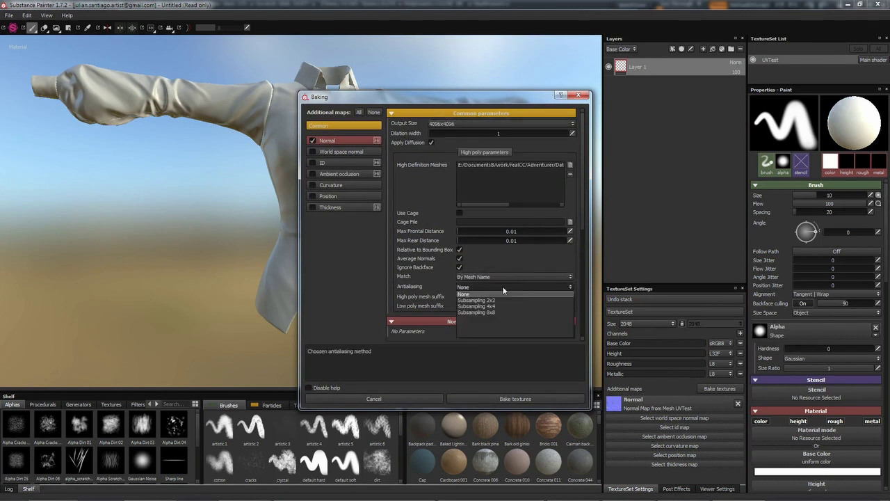
{"action": "left_click", "coordinate": [512, 304]}
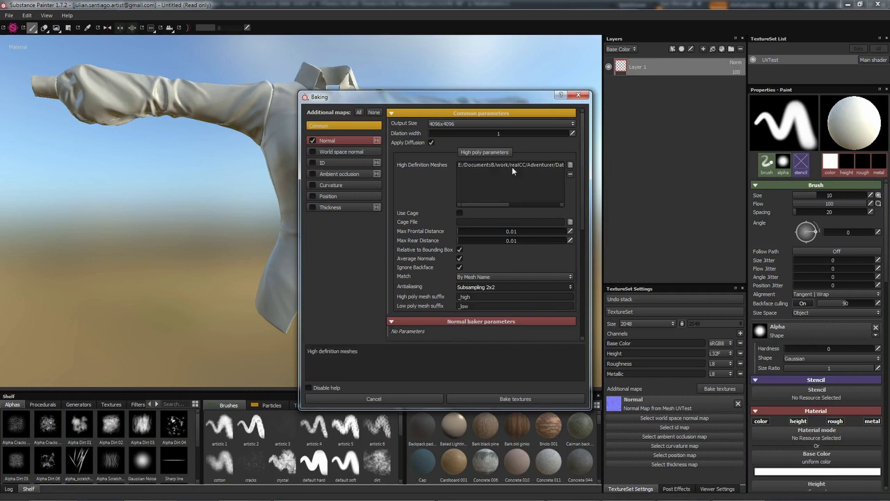
{"action": "left_click", "coordinate": [508, 400]}
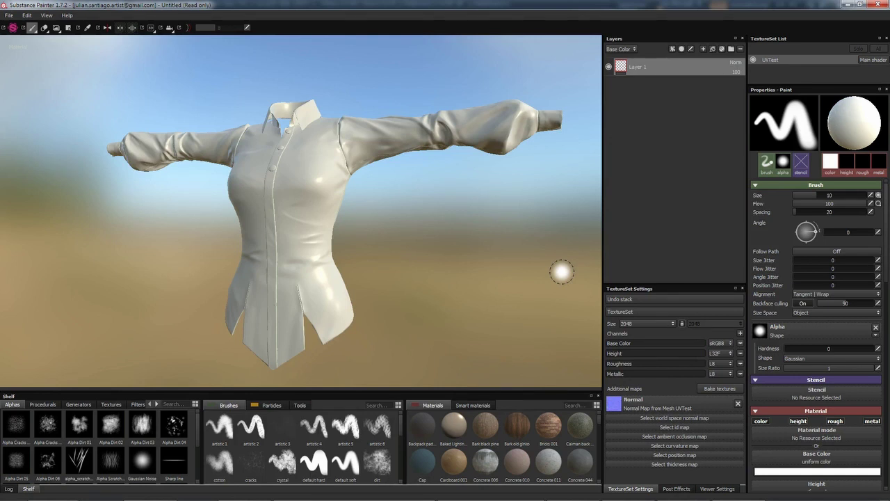
Open the texture export and browse for its destination folder in E:\DocumentsB\work\realCC\Adventurer\Blender\textures\tutorial
{"action": "left_click", "coordinate": [9, 15]}
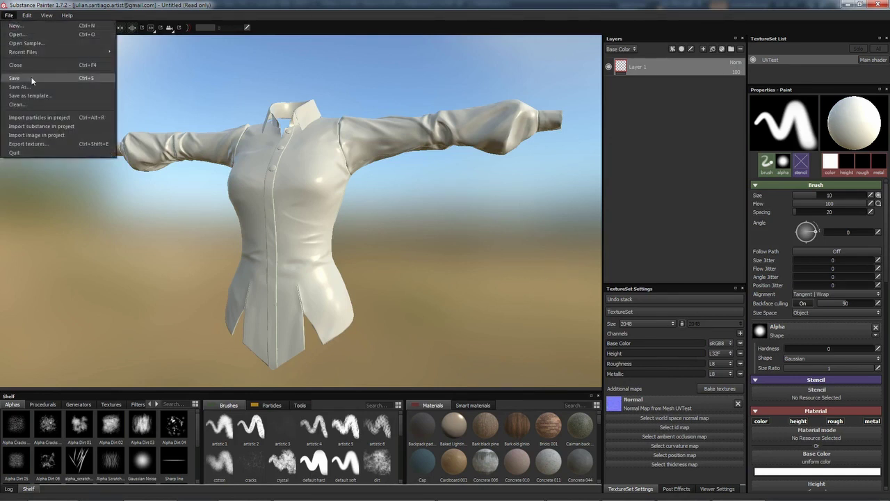
{"action": "left_click", "coordinate": [42, 143]}
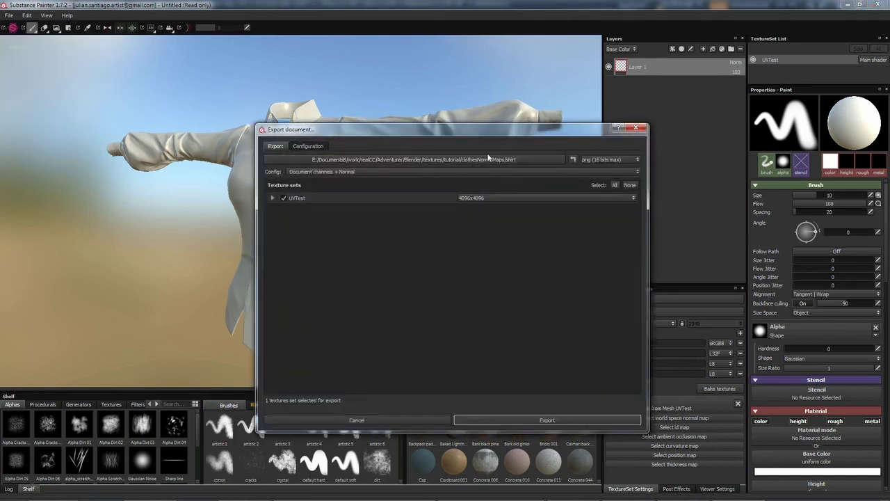
{"action": "left_click", "coordinate": [494, 162]}
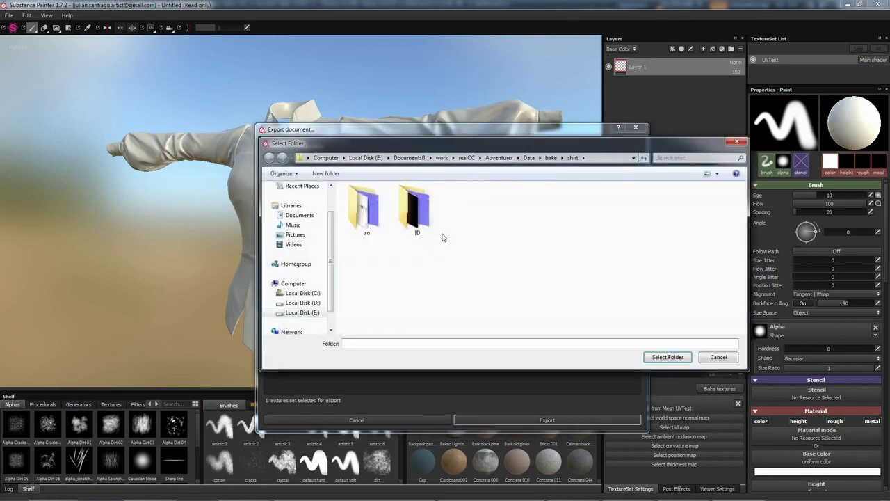
{"action": "left_click", "coordinate": [596, 158]}
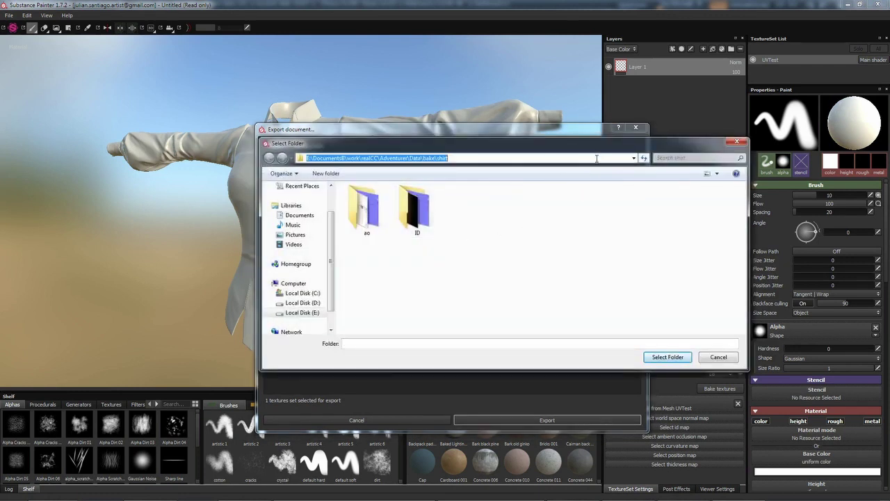
{"action": "type", "text": "E:\\DocumentsB\\work\\realCC\\Adventurer\\Blender\\textures\\tutorial"}
{"action": "key", "text": "Return"}
Create a clothesNormalMaps folder in the tutorial folder and set the export destination to its shirtBake subfolder
{"action": "right_click", "coordinate": [385, 252]}
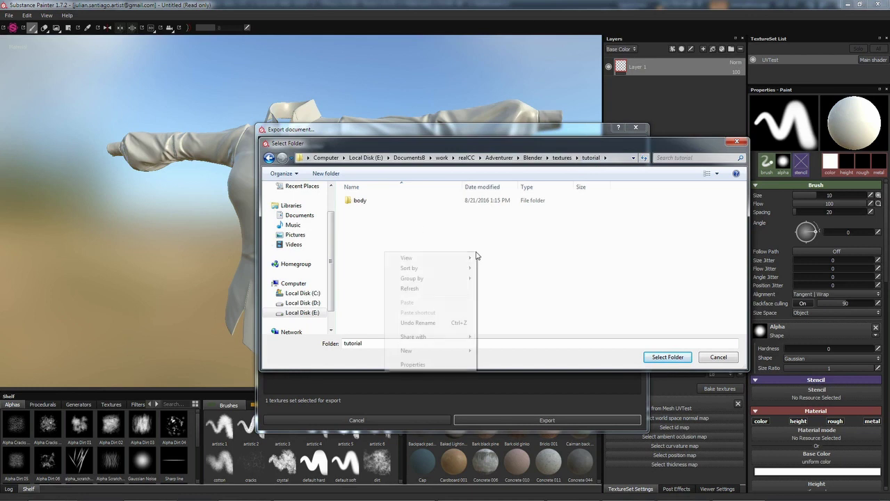
{"action": "mouse_move", "coordinate": [454, 355]}
{"action": "left_click", "coordinate": [304, 351]}
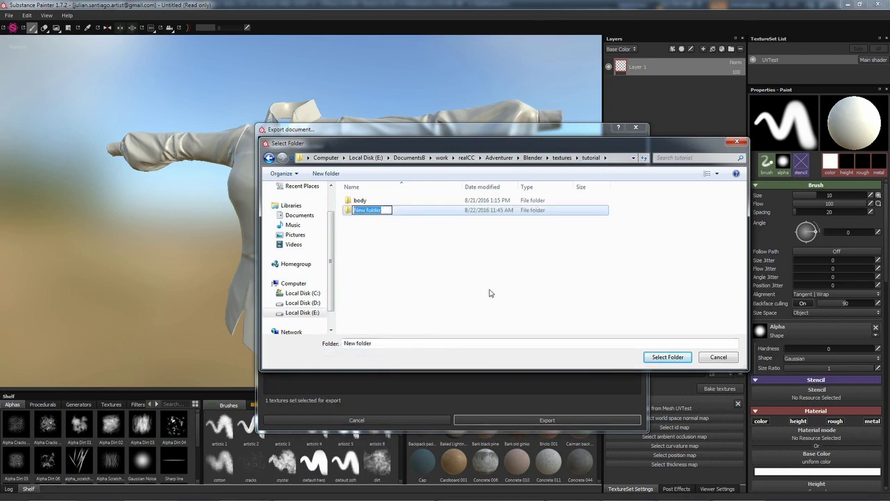
{"action": "type", "text": "clothesNormalMaps"}
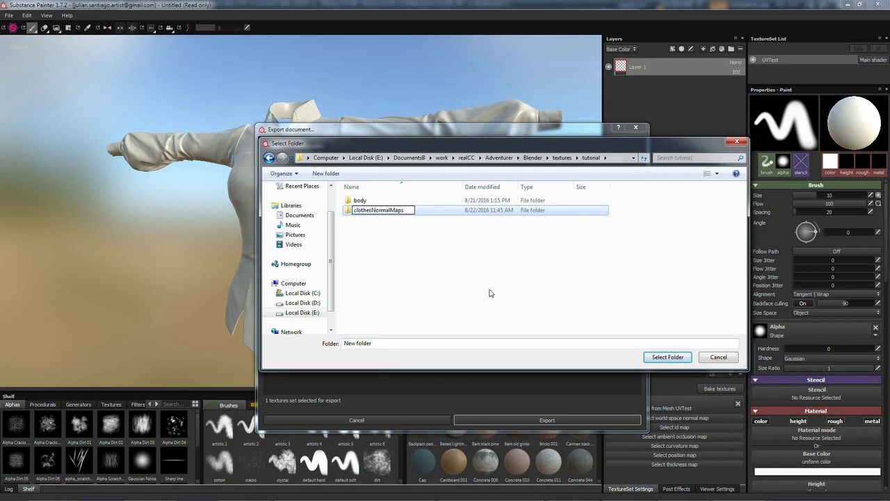
{"action": "key", "text": "Return"}
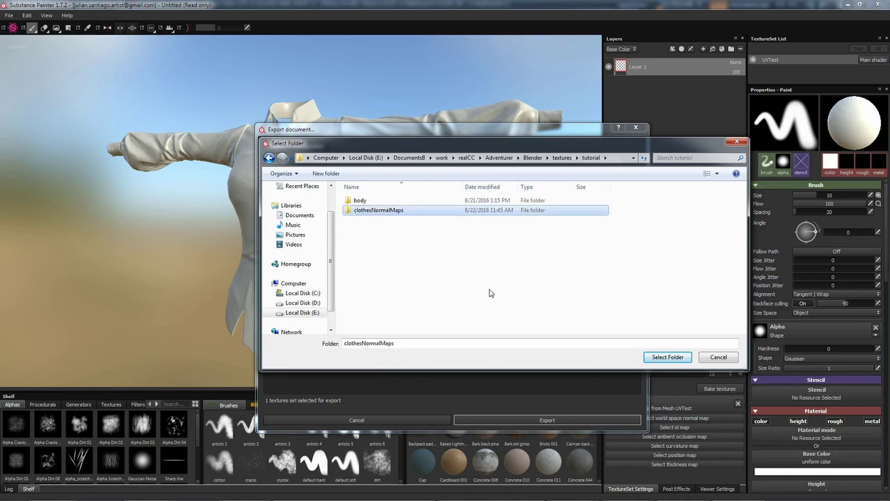
{"action": "key", "text": "Return"}
Export the UVTest texture set at 4096x4096 as 16-bit PNG with the Document channels + Normal configuration
{"action": "left_click", "coordinate": [518, 198]}
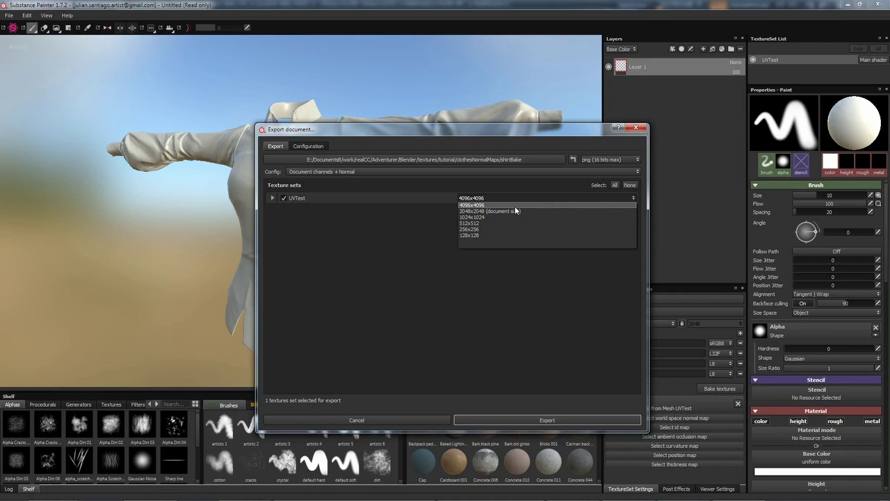
{"action": "left_click", "coordinate": [515, 207]}
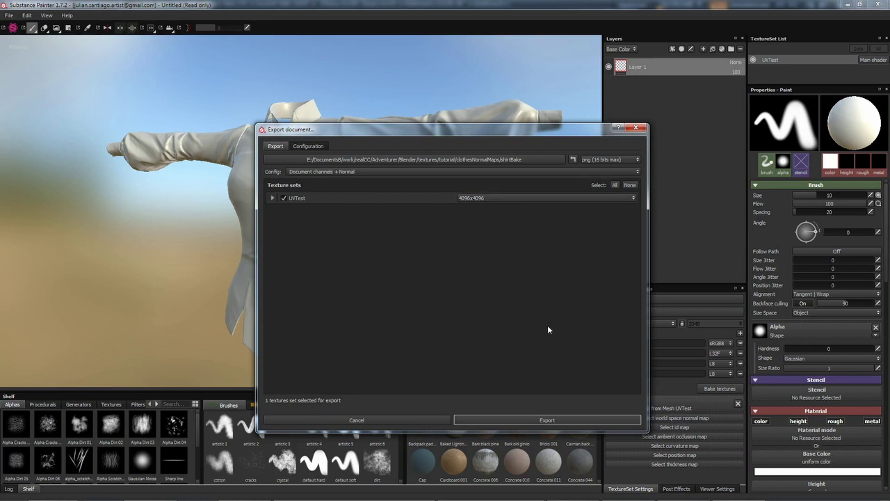
{"action": "left_click", "coordinate": [538, 421]}
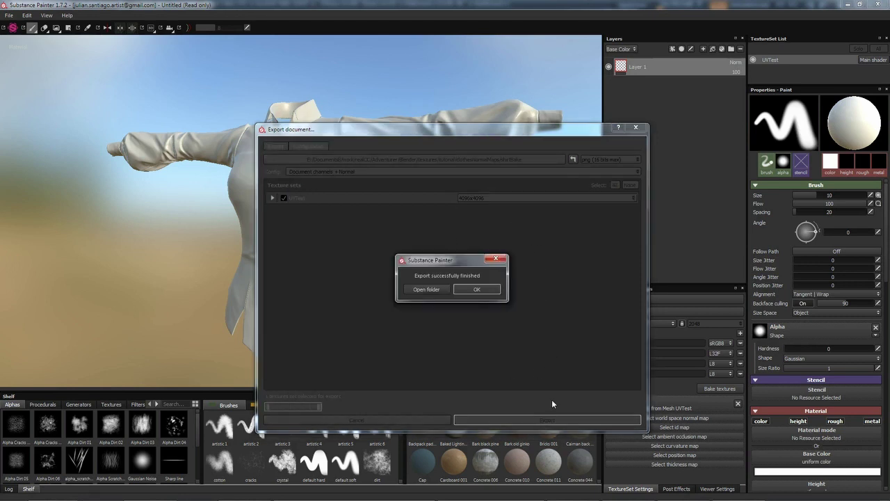
Open the export folder, look through the exported maps, and open UVTest_Normal_OpenGL.png
{"action": "left_click", "coordinate": [424, 289]}
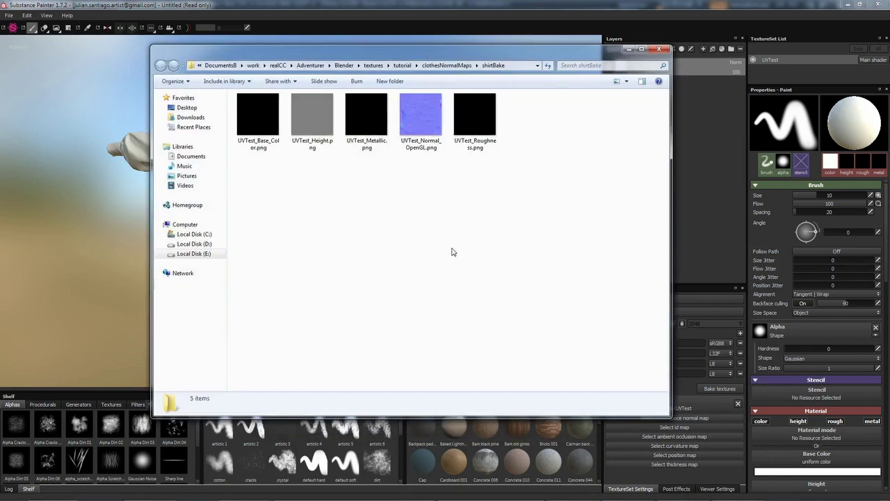
{"action": "left_click", "coordinate": [366, 121]}
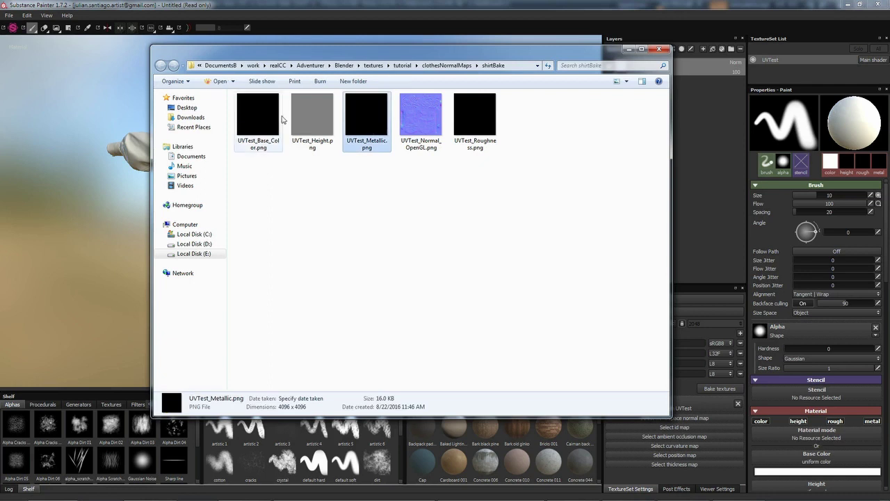
{"action": "left_click", "coordinate": [308, 126]}
{"action": "left_click", "coordinate": [259, 124]}
{"action": "left_click", "coordinate": [462, 205]}
{"action": "left_click", "coordinate": [481, 127]}
{"action": "left_click", "coordinate": [459, 184]}
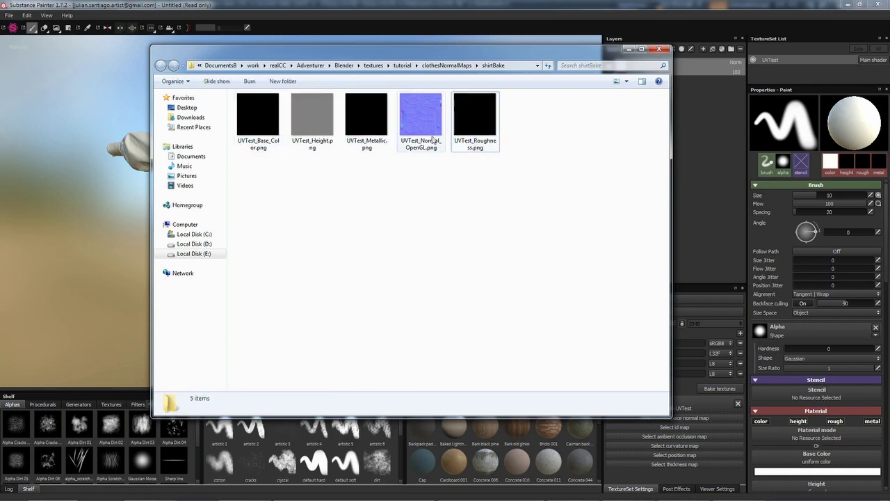
{"action": "left_click", "coordinate": [418, 118]}
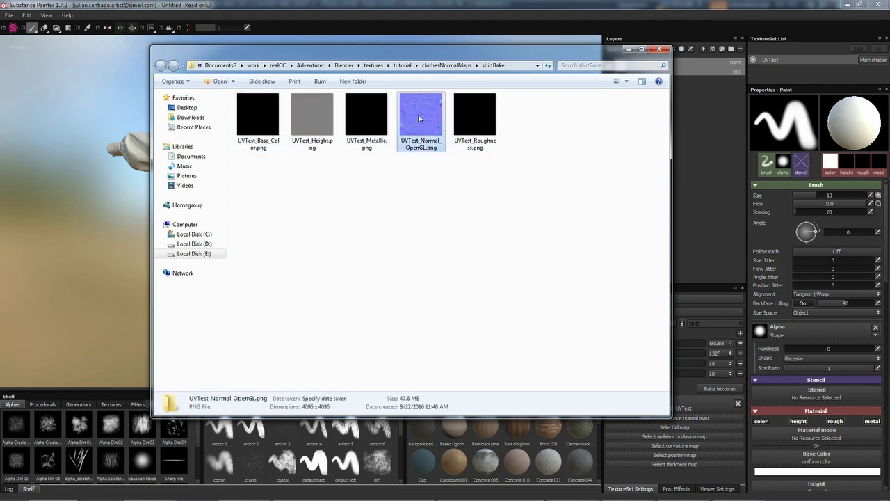
{"action": "double_click", "coordinate": [419, 118]}
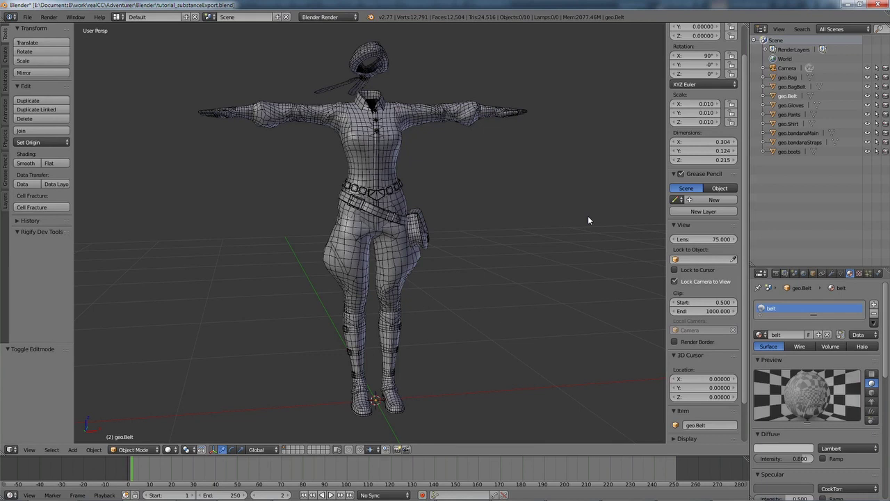
In Blender, give the geo.Shirt object a new material named shirt
{"action": "mouse_move", "coordinate": [478, 210]}
{"action": "middle_mouse_down"}
{"action": "mouse_move", "coordinate": [538, 208]}
{"action": "mouse_move", "coordinate": [489, 203]}
{"action": "mouse_move", "coordinate": [491, 212]}
{"action": "middle_mouse_up"}
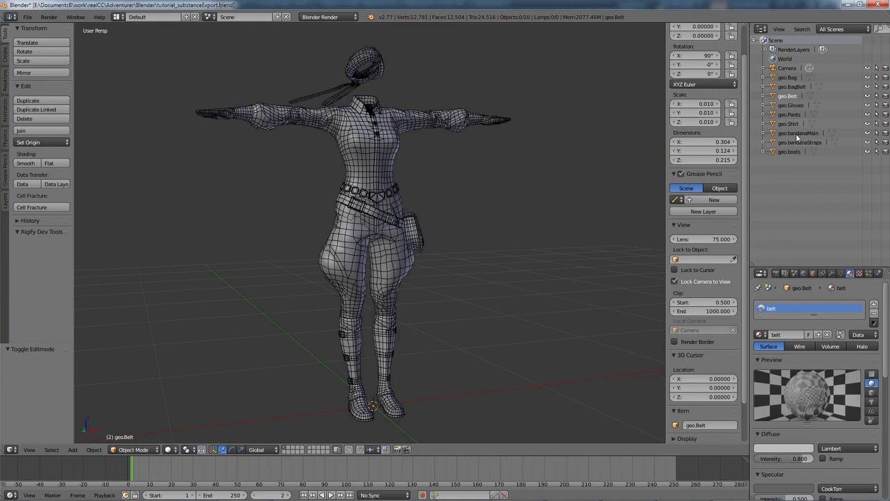
{"action": "right_click", "coordinate": [390, 158]}
{"action": "middle_click_drag", "start_coordinate": [591, 243], "coordinate": [473, 201]}
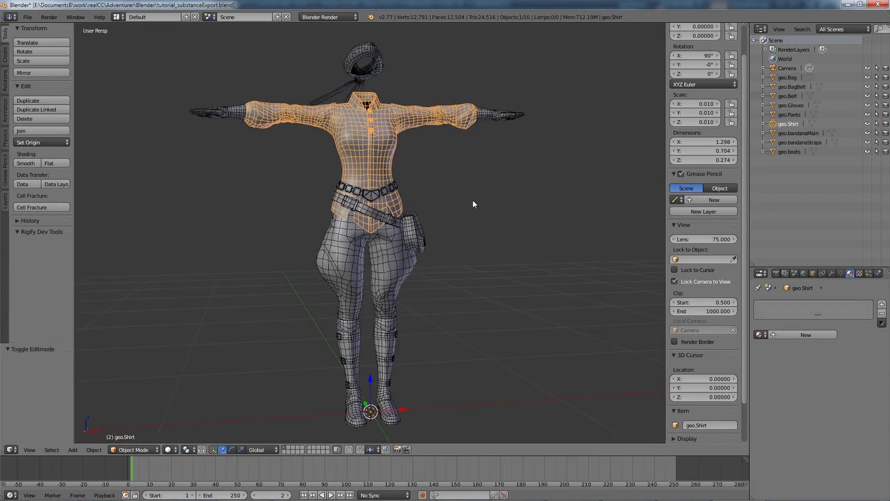
{"action": "left_click", "coordinate": [794, 335]}
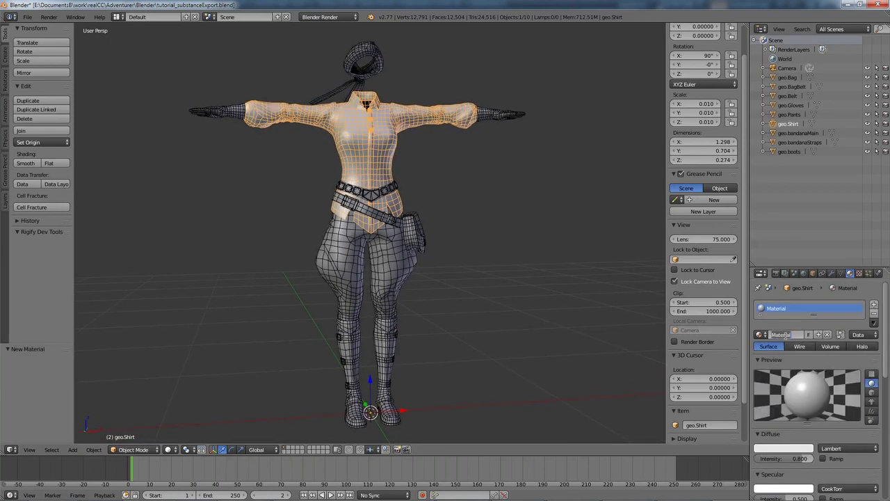
{"action": "type", "text": "shirt"}
{"action": "key", "text": "Return"}
{"action": "key", "text": "a"}
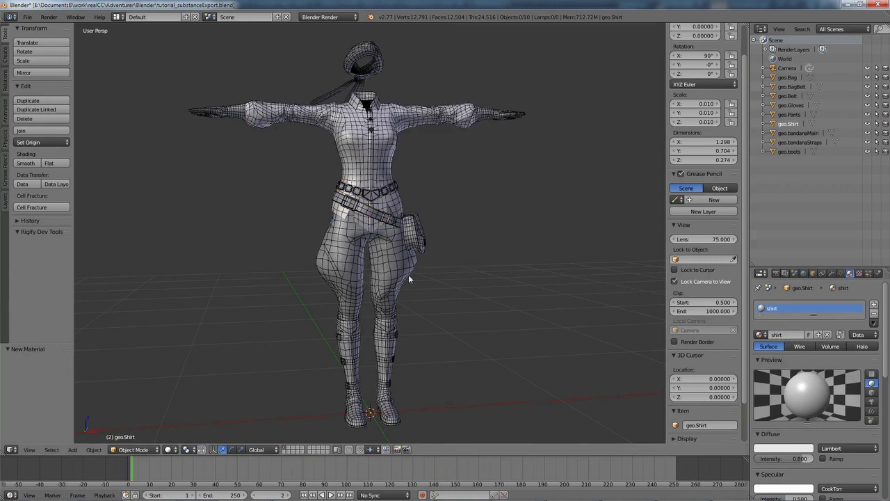
Give the geo.Pants object a new material named pants
{"action": "right_click", "coordinate": [409, 277]}
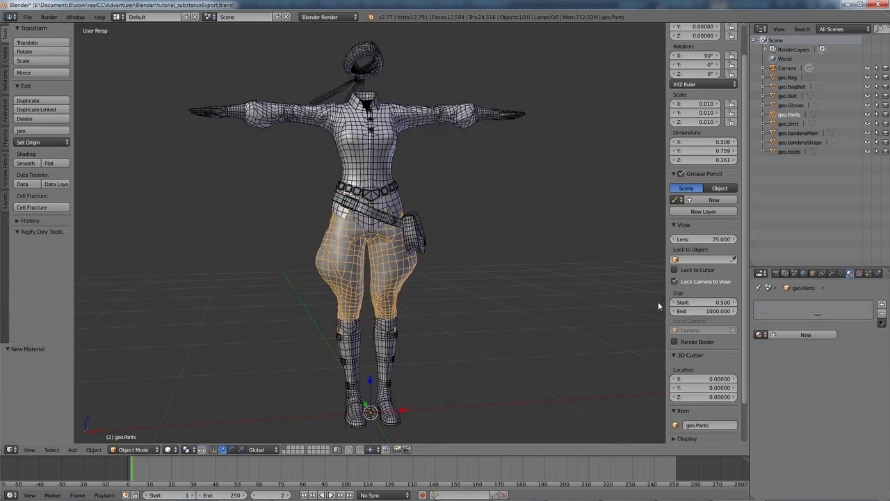
{"action": "left_click", "coordinate": [784, 337]}
{"action": "left_click", "coordinate": [786, 334]}
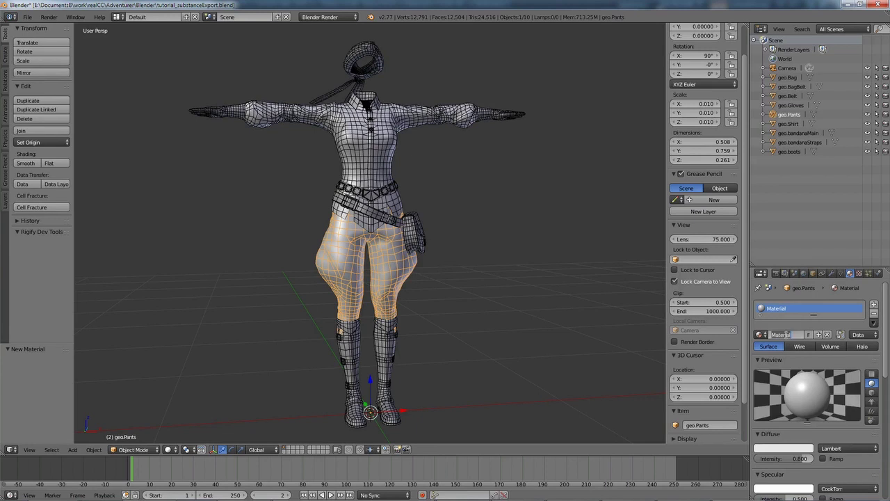
{"action": "type", "text": "pants"}
{"action": "key", "text": "Return"}
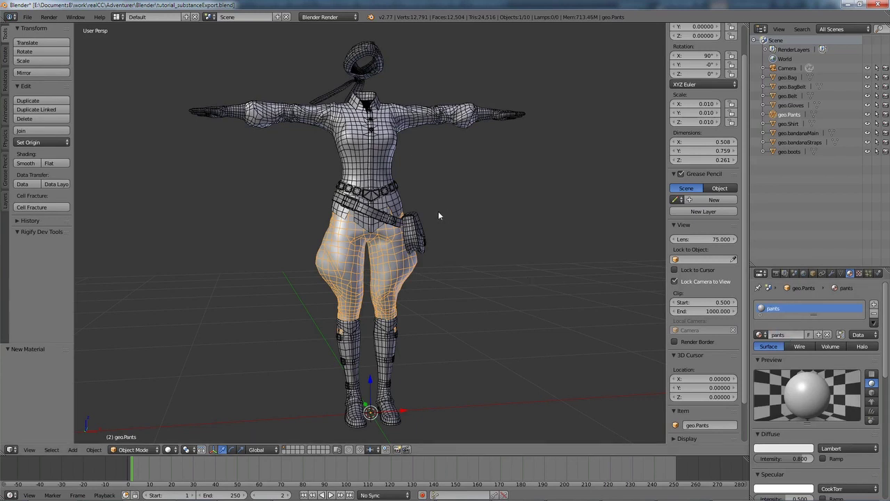
Select the geo.Belt object and check its assigned material
{"action": "right_click", "coordinate": [396, 188]}
{"action": "middle_click_drag", "start_coordinate": [477, 230], "coordinate": [395, 209]}
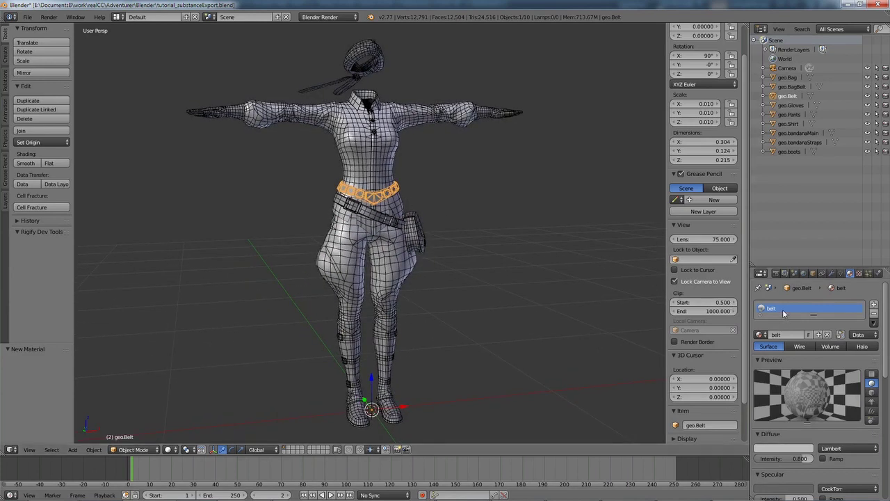
{"action": "mouse_move", "coordinate": [505, 181]}
{"action": "middle_mouse_down"}
{"action": "mouse_move", "coordinate": [478, 178]}
{"action": "mouse_move", "coordinate": [495, 177]}
{"action": "middle_mouse_up"}
{"action": "scroll", "coordinate": [484, 182], "scroll_direction": "down", "scroll_amount": 1}
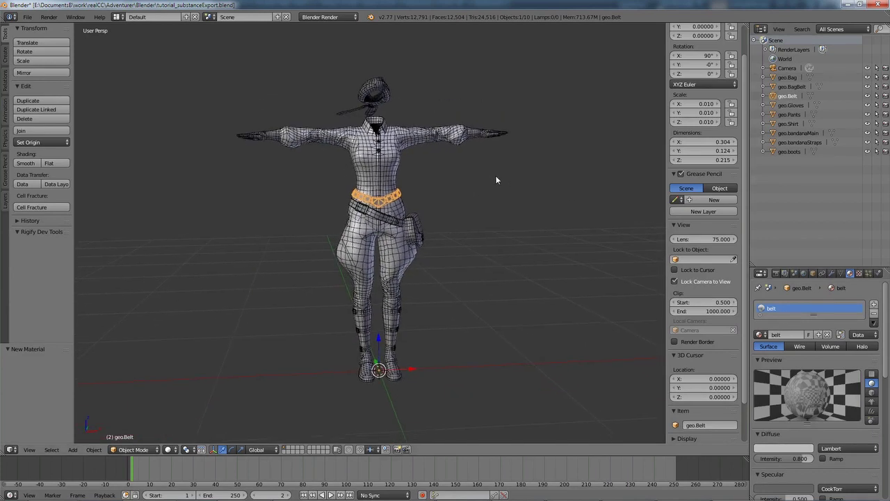
Select all the clothing objects and start an FBX export into the tutorial\tutorialFBX\Paint folder
{"action": "key", "text": "a"}
{"action": "left_click_drag", "start_coordinate": [186, 46], "coordinate": [575, 410]}
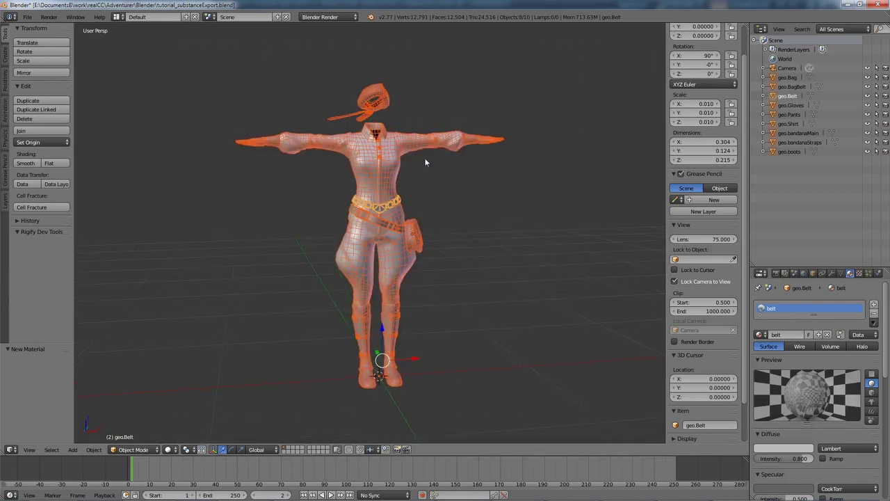
{"action": "left_click", "coordinate": [28, 17]}
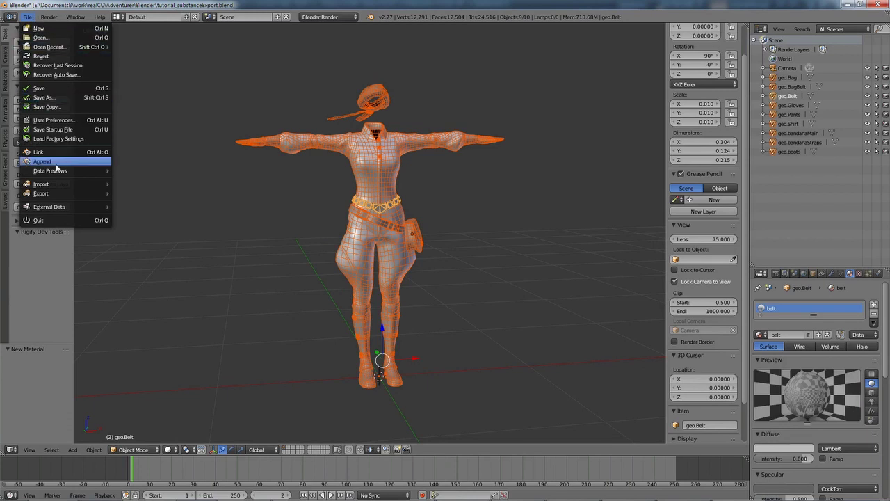
{"action": "mouse_move", "coordinate": [57, 195]}
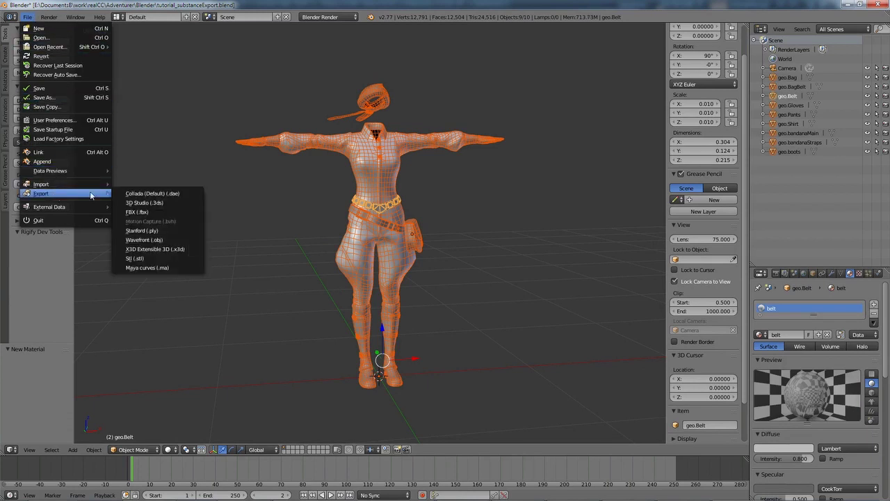
{"action": "left_click", "coordinate": [139, 212]}
{"action": "left_click", "coordinate": [148, 64]}
{"action": "left_click", "coordinate": [158, 73]}
{"action": "left_click", "coordinate": [157, 181]}
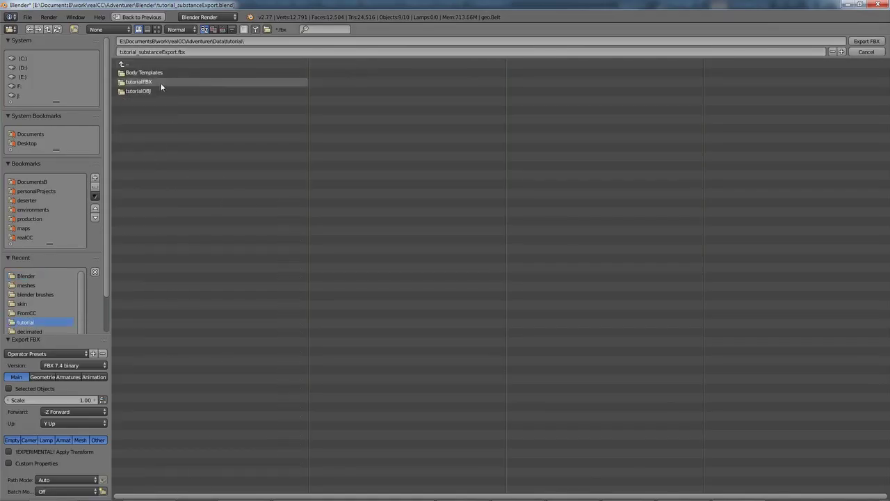
{"action": "left_click", "coordinate": [161, 82]}
{"action": "left_click", "coordinate": [156, 74]}
Name the export file mesh_paint.fbx and export the outfit
{"action": "left_click", "coordinate": [174, 52]}
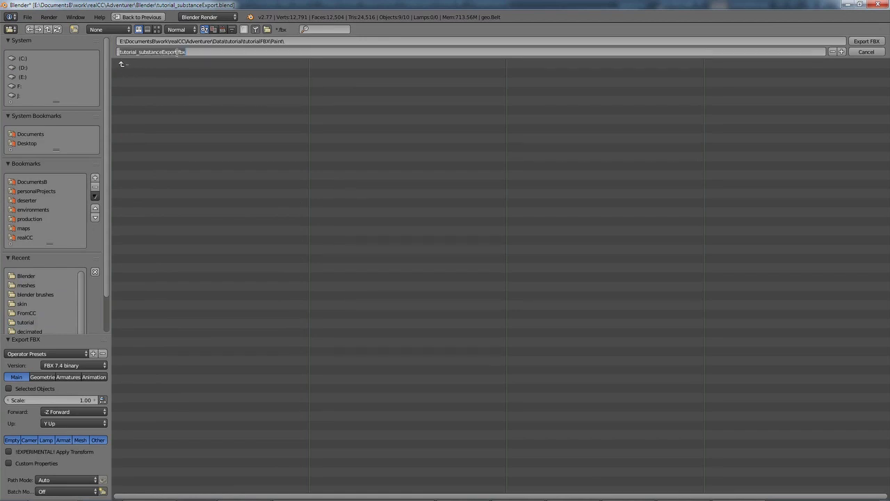
{"action": "left_click", "coordinate": [178, 53]}
{"action": "left_click_drag", "start_coordinate": [178, 52], "coordinate": [118, 52]}
{"action": "type", "text": "mesh_paint"}
{"action": "key", "text": "Return"}
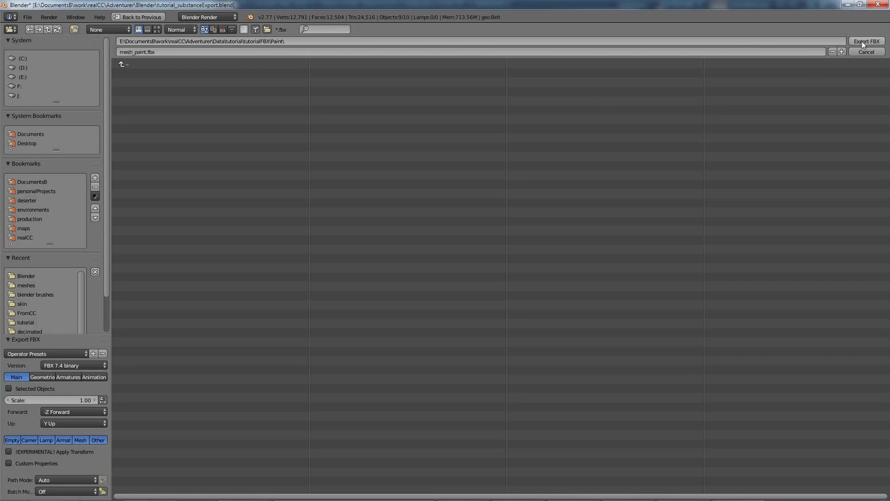
{"action": "left_click", "coordinate": [865, 41]}
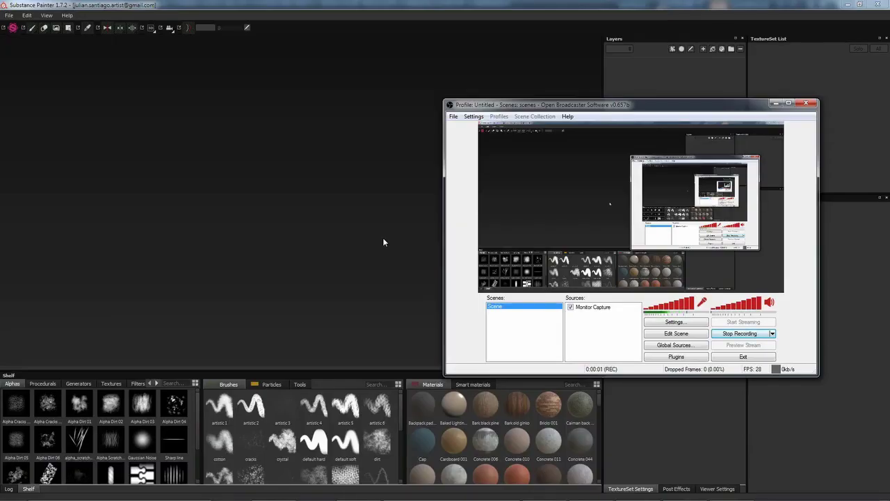
In Substance Painter, create a new project using mesh_paint.fbx from the tutorialFBX\Paint folder as its mesh
{"action": "left_click", "coordinate": [383, 242]}
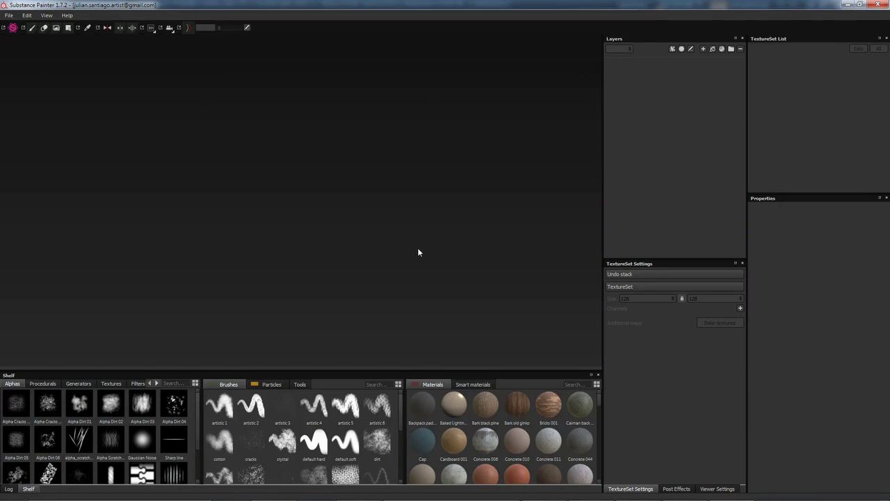
{"action": "left_click", "coordinate": [26, 16]}
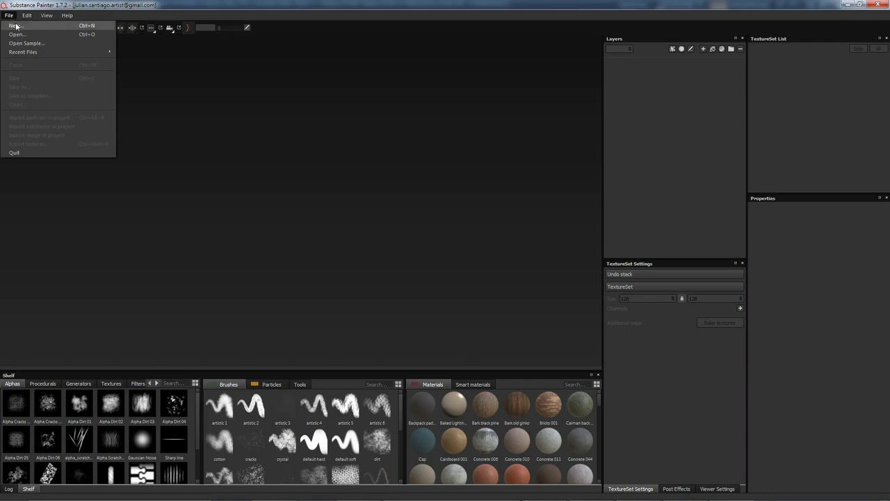
{"action": "left_click", "coordinate": [17, 25]}
{"action": "left_click", "coordinate": [516, 194]}
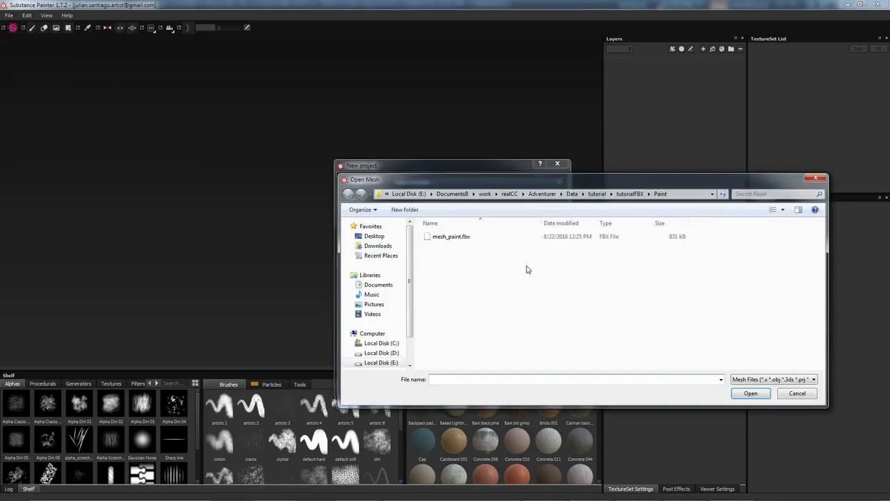
{"action": "left_click", "coordinate": [629, 193]}
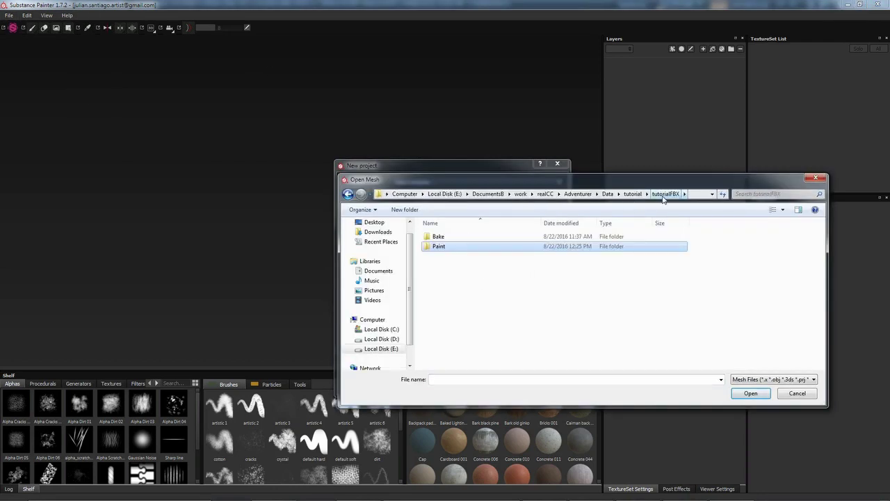
{"action": "double_click", "coordinate": [466, 247]}
{"action": "double_click", "coordinate": [452, 236]}
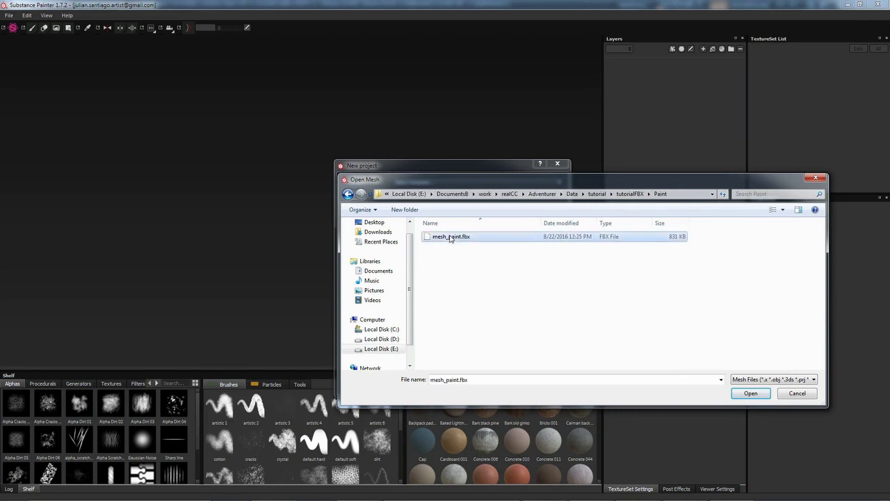
{"action": "left_click", "coordinate": [489, 384]}
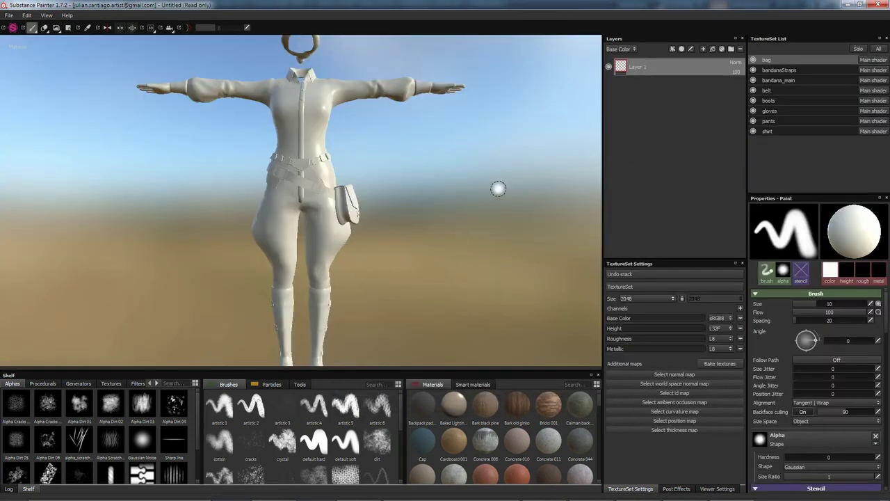
Examine the imported outfit as a whole and the bag up close from several angles
{"action": "right_click_drag", "start_coordinate": [498, 189], "coordinate": [394, 179], "text": "alt"}
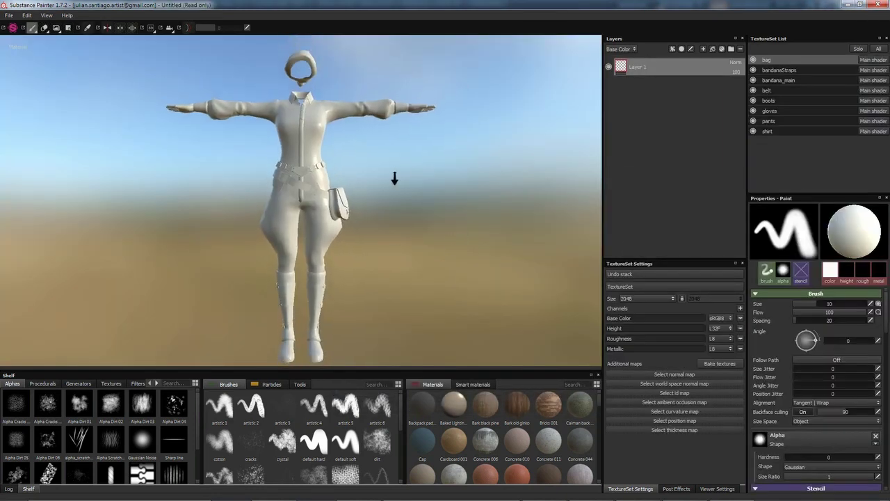
{"action": "left_click_drag", "start_coordinate": [394, 178], "coordinate": [382, 188], "text": "alt"}
{"action": "middle_click_drag", "start_coordinate": [382, 189], "coordinate": [407, 175], "text": "alt"}
{"action": "left_click_drag", "start_coordinate": [407, 175], "coordinate": [376, 186], "text": "alt"}
{"action": "right_click_drag", "start_coordinate": [417, 202], "coordinate": [612, 270], "text": "alt"}
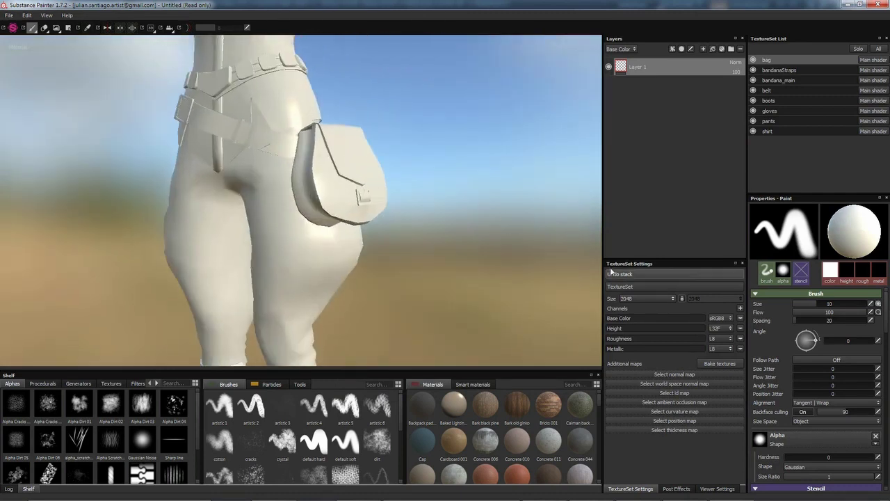
{"action": "right_click_drag", "start_coordinate": [459, 230], "coordinate": [367, 199], "text": "alt"}
{"action": "left_click_drag", "start_coordinate": [367, 200], "coordinate": [385, 227], "text": "alt"}
{"action": "middle_click_drag", "start_coordinate": [368, 219], "coordinate": [429, 234], "text": "alt"}
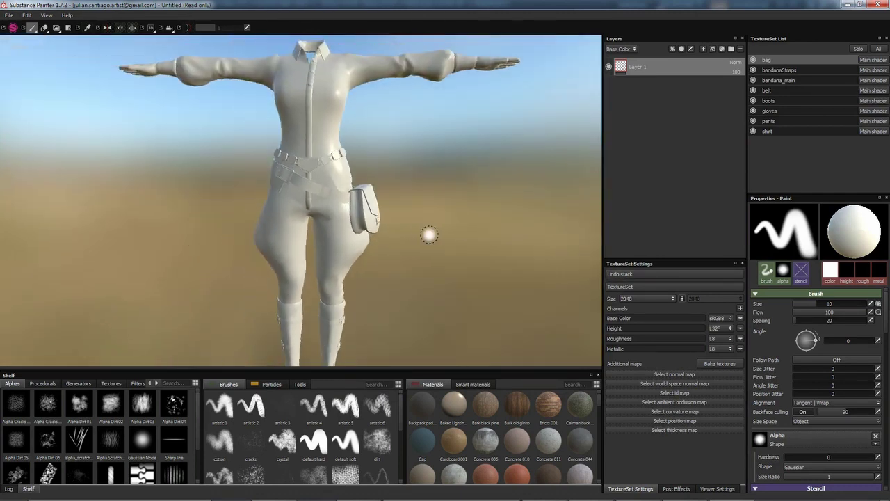
{"action": "right_click_drag", "start_coordinate": [429, 234], "coordinate": [339, 231], "text": "alt"}
{"action": "middle_click_drag", "start_coordinate": [340, 231], "coordinate": [341, 210], "text": "alt"}
{"action": "middle_click_drag", "start_coordinate": [401, 306], "coordinate": [413, 276], "text": "alt"}
{"action": "left_click_drag", "start_coordinate": [413, 274], "coordinate": [356, 245], "text": "alt"}
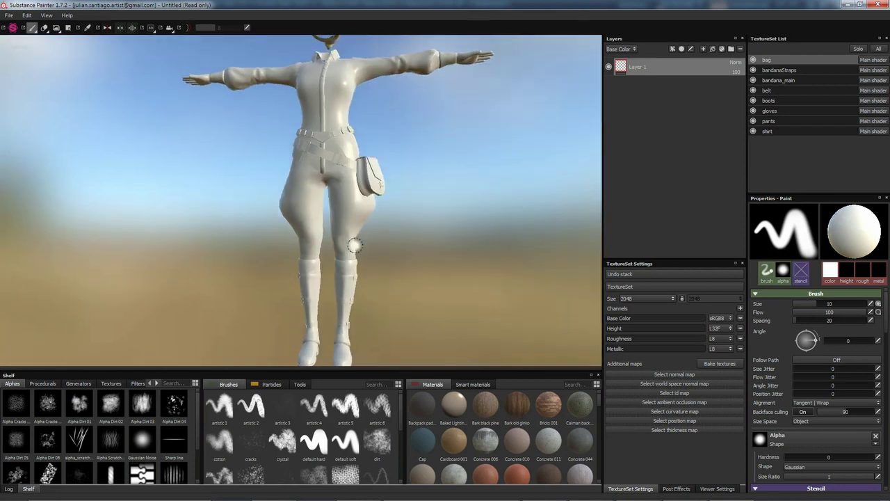
Import all seven normal map images from the clothesNormalMaps folder into the shelf's textures
{"action": "left_click", "coordinate": [110, 383]}
{"action": "left_click_drag", "start_coordinate": [439, 271], "coordinate": [396, 250], "text": "alt"}
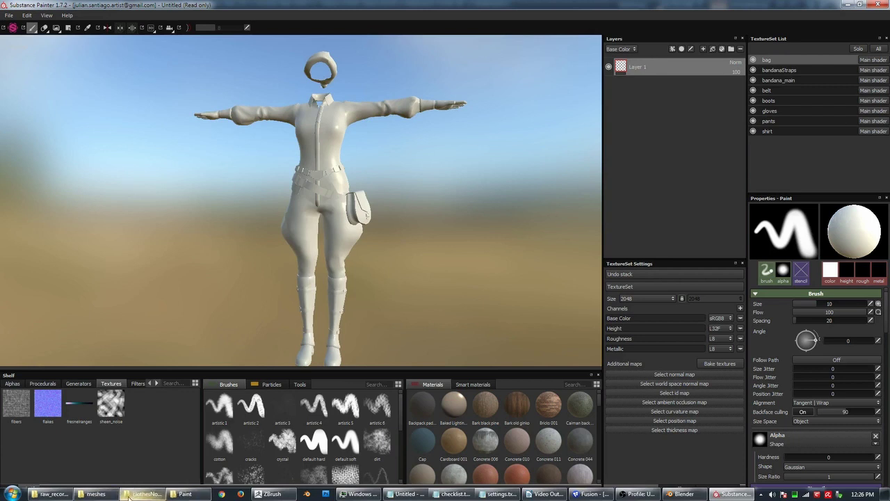
{"action": "left_click", "coordinate": [161, 497]}
{"action": "key", "text": "alt"}
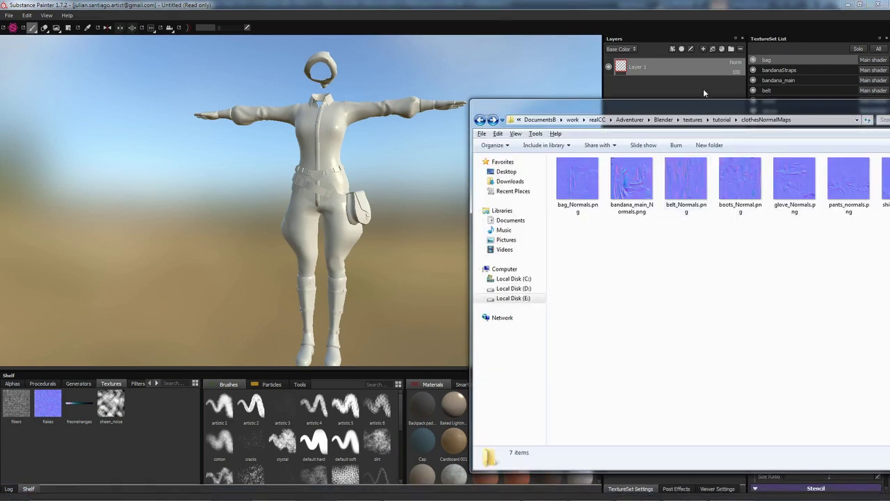
{"action": "left_click_drag", "start_coordinate": [685, 114], "coordinate": [554, 111]}
{"action": "mouse_move", "coordinate": [805, 235]}
{"action": "left_mouse_down"}
{"action": "mouse_move", "coordinate": [432, 172]}
{"action": "mouse_move", "coordinate": [462, 174]}
{"action": "mouse_move", "coordinate": [288, 384]}
{"action": "mouse_move", "coordinate": [146, 429]}
{"action": "left_mouse_up"}
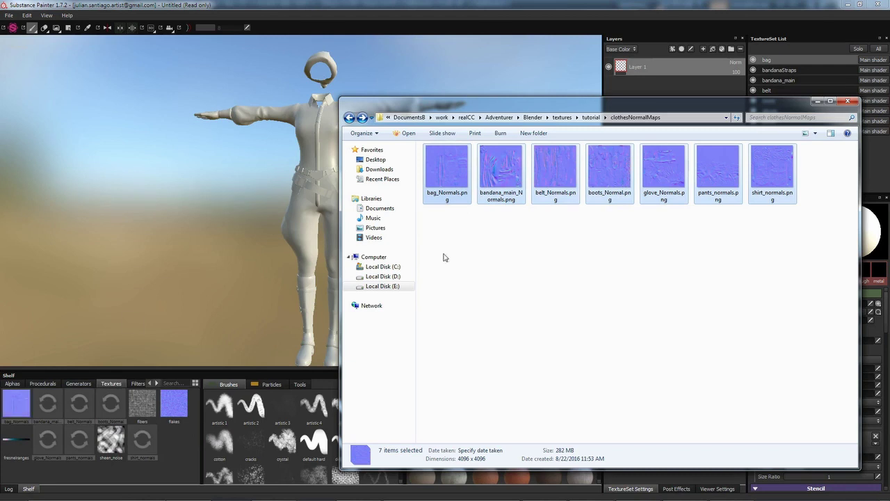
{"action": "left_click", "coordinate": [143, 221]}
Assign the bag_Normals texture as the normal map of the bag texture set
{"action": "middle_click_drag", "start_coordinate": [372, 166], "coordinate": [412, 159], "text": "alt"}
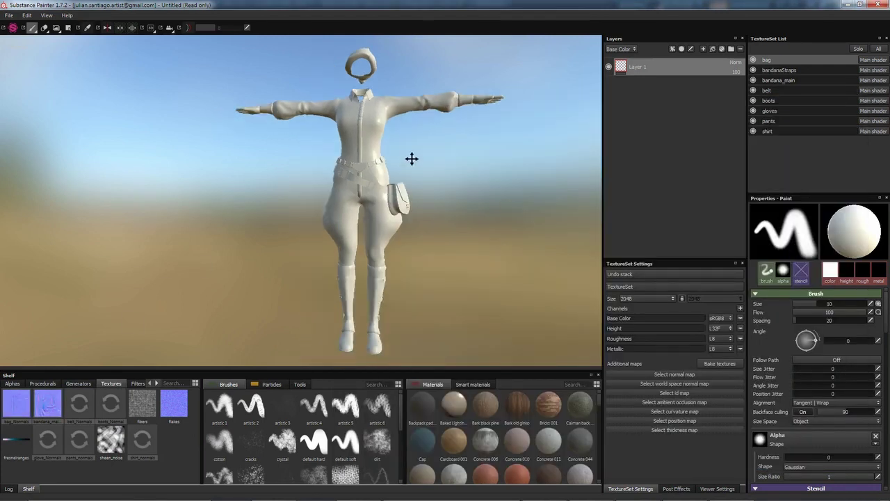
{"action": "middle_click_drag", "start_coordinate": [421, 209], "coordinate": [418, 216], "text": "alt"}
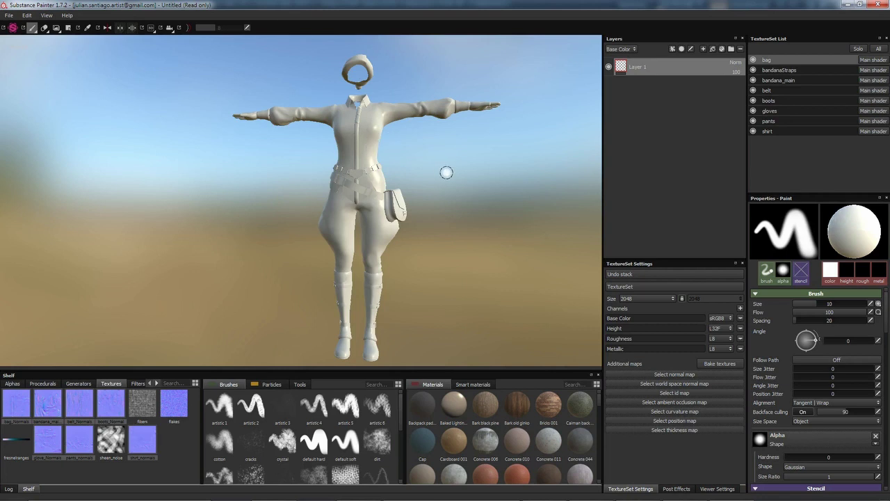
{"action": "left_click_drag", "start_coordinate": [447, 171], "coordinate": [521, 186], "text": "alt"}
{"action": "left_click_drag", "start_coordinate": [417, 171], "coordinate": [327, 169], "text": "alt"}
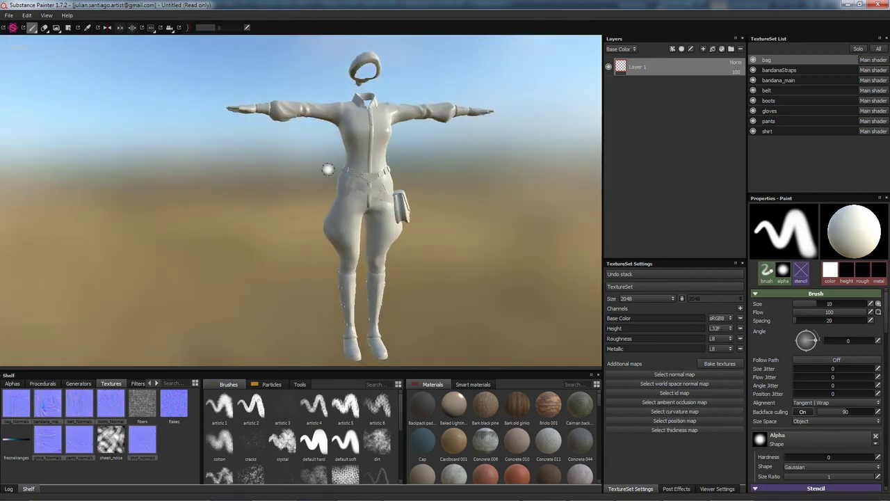
{"action": "left_click_drag", "start_coordinate": [485, 166], "coordinate": [408, 167], "text": "alt"}
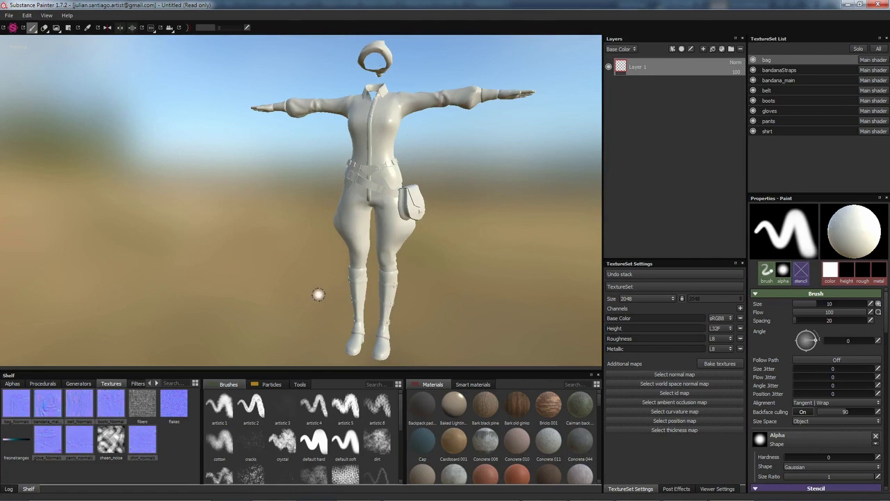
{"action": "middle_click_drag", "start_coordinate": [490, 244], "coordinate": [430, 242], "text": "alt"}
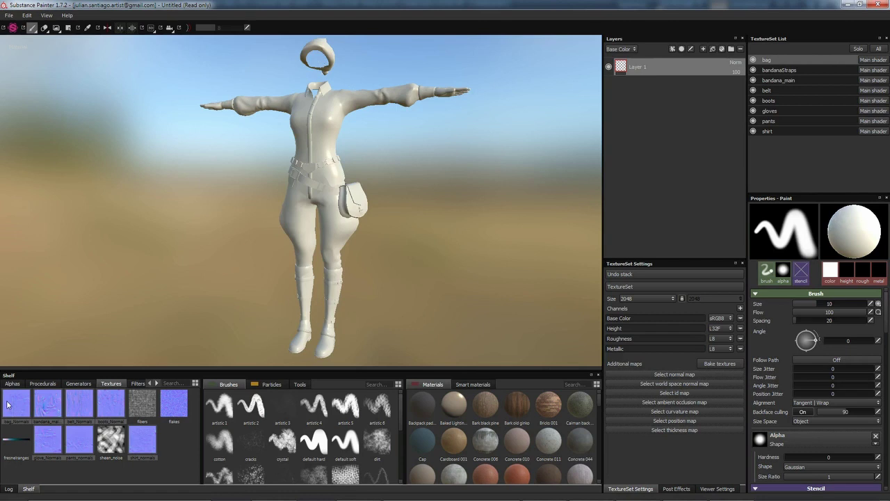
{"action": "left_click_drag", "start_coordinate": [8, 405], "coordinate": [665, 366]}
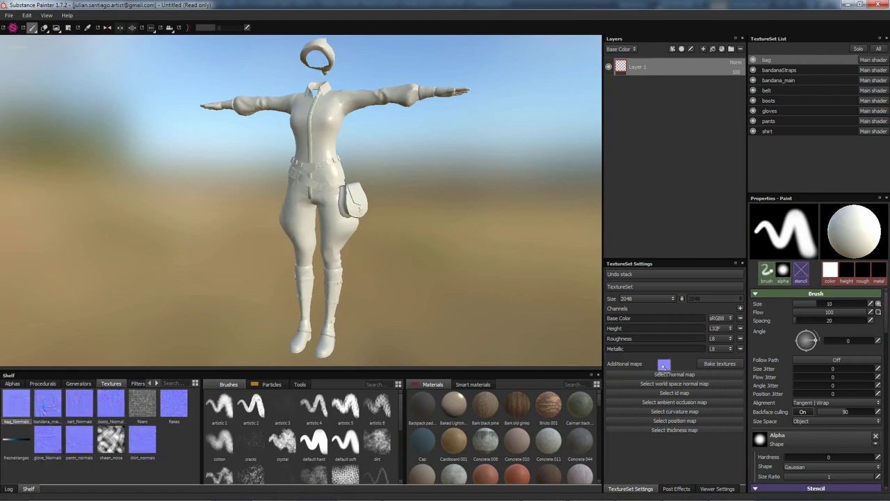
Inspect the normal map detail on the bag up close and from different angles
{"action": "left_click_drag", "start_coordinate": [406, 193], "coordinate": [379, 211], "text": "alt"}
{"action": "right_click_drag", "start_coordinate": [379, 210], "coordinate": [236, 285], "text": "alt"}
{"action": "middle_click_drag", "start_coordinate": [348, 256], "coordinate": [295, 188], "text": "alt"}
{"action": "right_click_drag", "start_coordinate": [296, 188], "coordinate": [320, 238], "text": "alt"}
{"action": "left_click_drag", "start_coordinate": [386, 233], "coordinate": [417, 222], "text": "alt"}
{"action": "right_click_drag", "start_coordinate": [438, 213], "coordinate": [332, 193], "text": "alt"}
{"action": "middle_click_drag", "start_coordinate": [332, 193], "coordinate": [343, 216], "text": "alt"}
{"action": "left_click_drag", "start_coordinate": [343, 216], "coordinate": [389, 209], "text": "alt"}
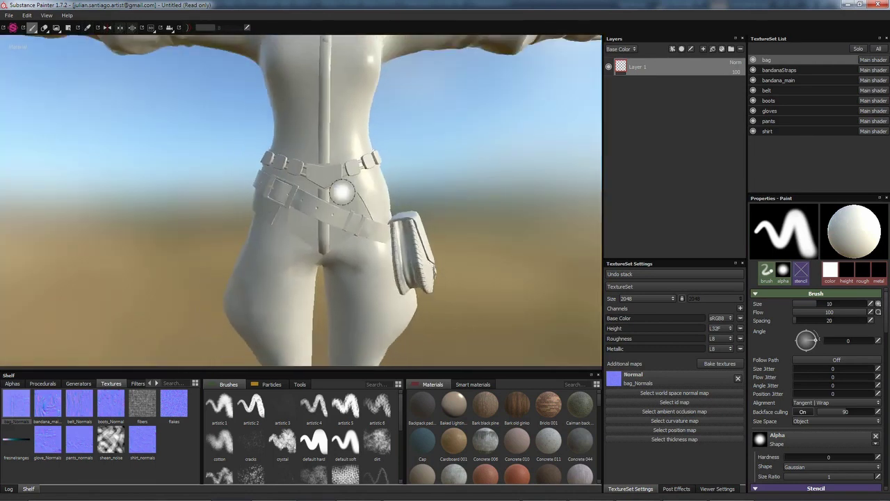
{"action": "right_click_drag", "start_coordinate": [341, 193], "coordinate": [202, 197], "text": "alt"}
{"action": "middle_click_drag", "start_coordinate": [367, 192], "coordinate": [397, 158], "text": "alt"}
{"action": "left_click_drag", "start_coordinate": [397, 158], "coordinate": [412, 172], "text": "alt"}
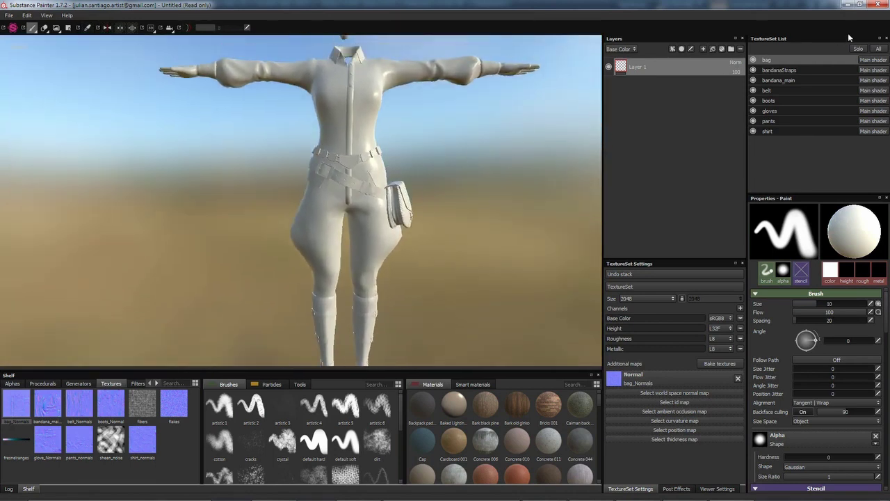
Assign the matching imported normal maps to the remaining texture sets, including shirt_normals to the shirt
{"action": "left_click", "coordinate": [785, 70]}
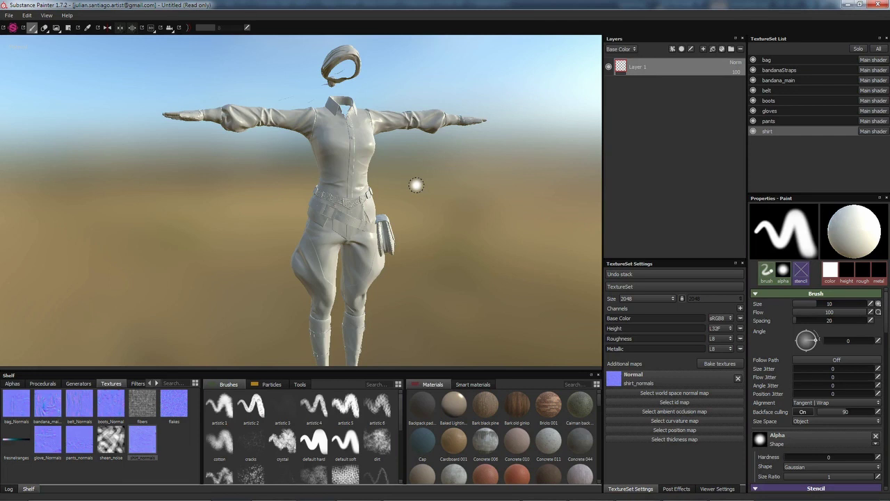
Bake the shirt's additional maps at 4096x4096, leaving out the Normal and ID maps
{"action": "left_click", "coordinate": [721, 363]}
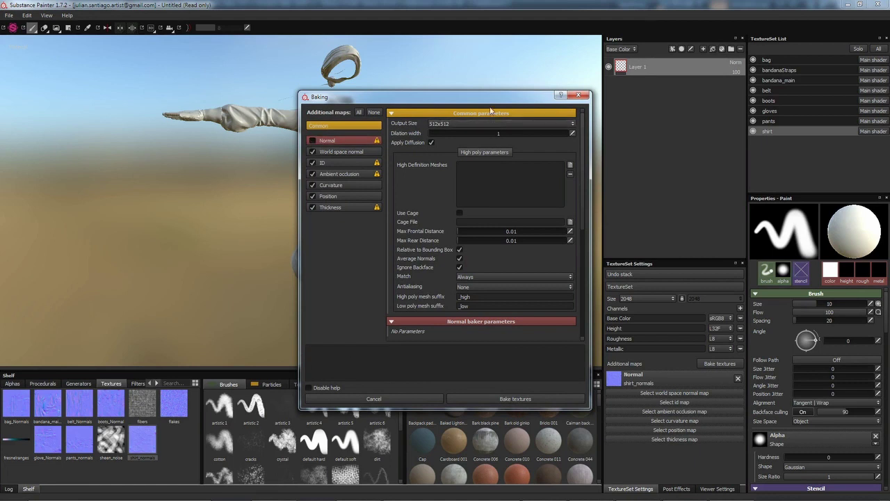
{"action": "left_click_drag", "start_coordinate": [480, 97], "coordinate": [680, 83]}
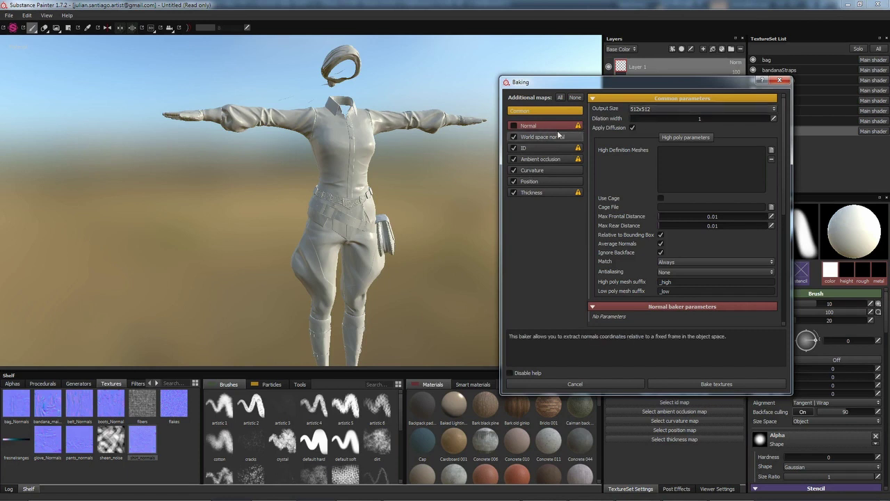
{"action": "left_click", "coordinate": [676, 109]}
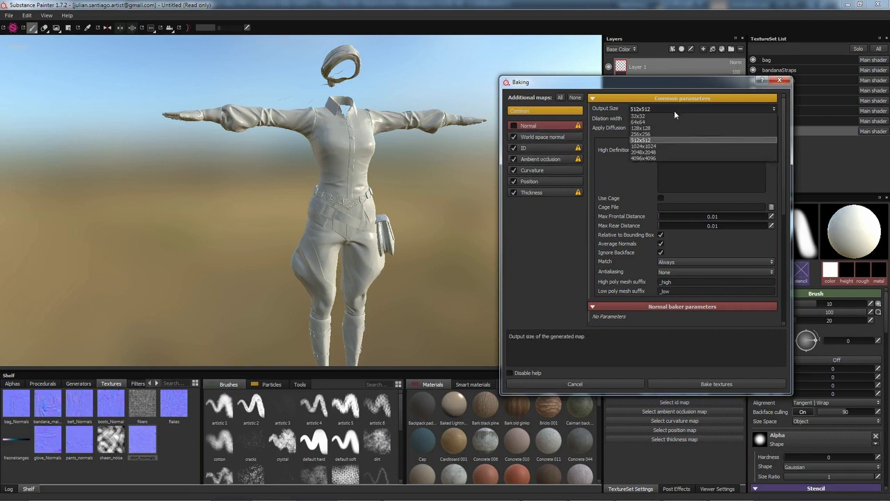
{"action": "left_click", "coordinate": [658, 158]}
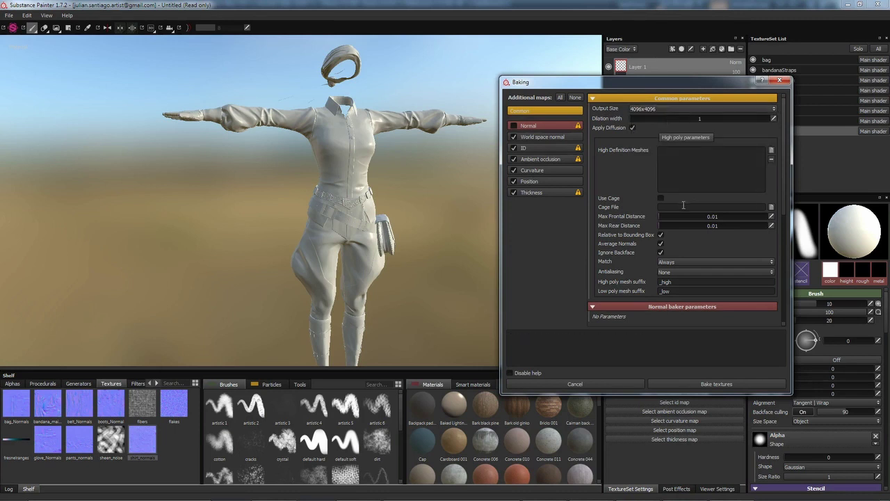
{"action": "left_click_drag", "start_coordinate": [653, 84], "coordinate": [633, 80]}
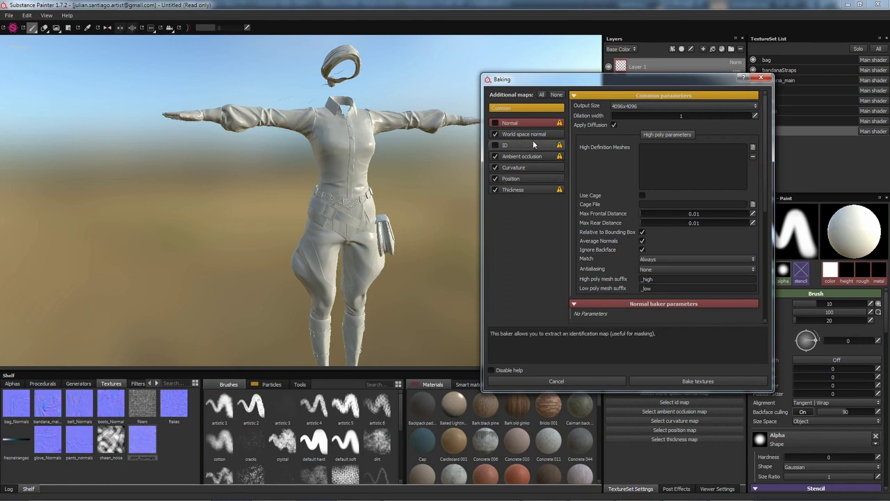
{"action": "left_click", "coordinate": [696, 381]}
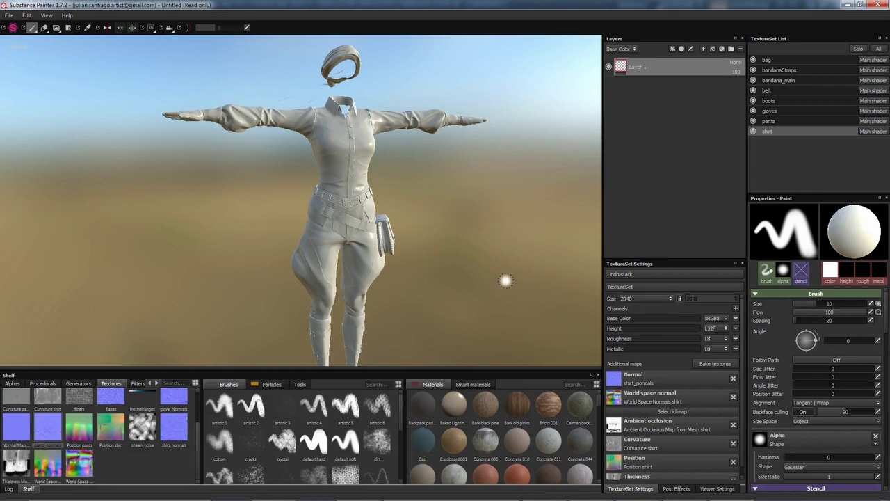
Bake the pants' additional maps at 4096x4096, leaving out the Normal and ID maps
{"action": "left_click", "coordinate": [769, 122]}
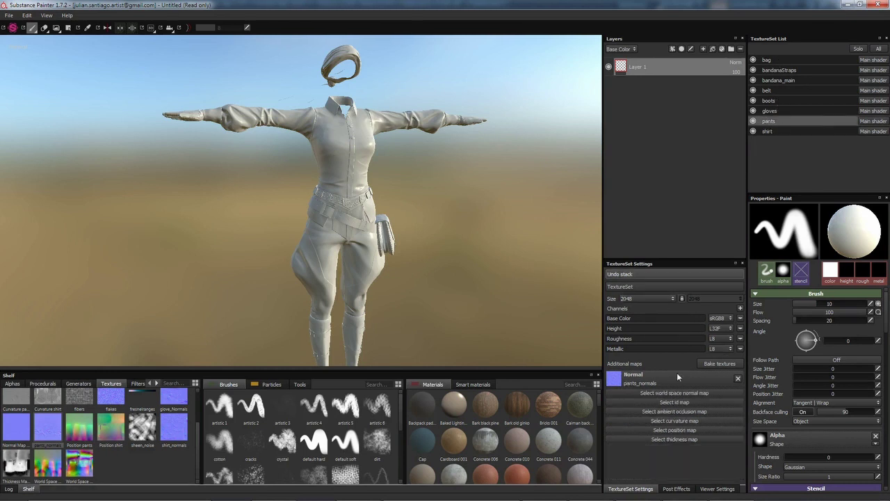
{"action": "left_click", "coordinate": [718, 364]}
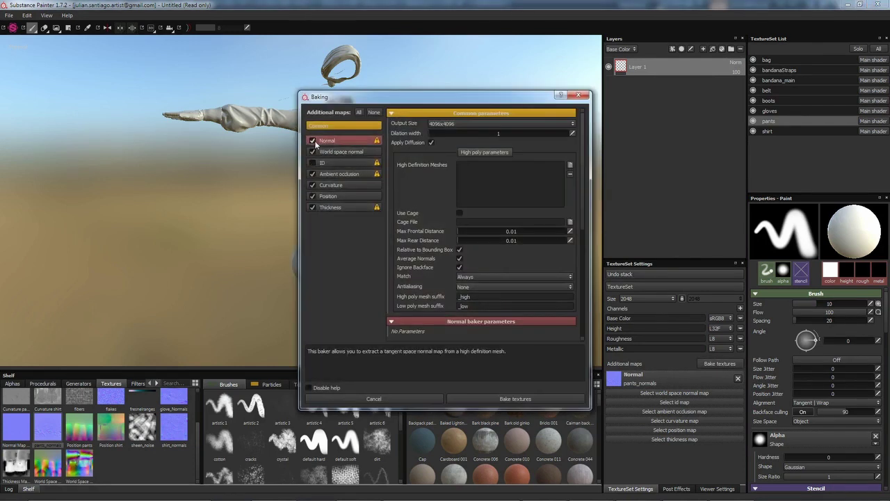
{"action": "left_click", "coordinate": [528, 399]}
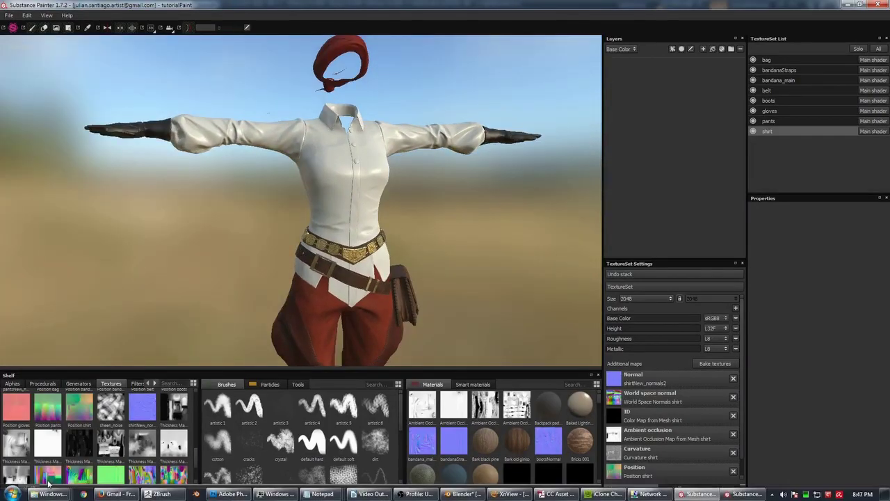
Import the FabricPlain0073_L texture from the shirt folder on disk into the texture shelf
{"action": "mouse_move", "coordinate": [52, 493]}
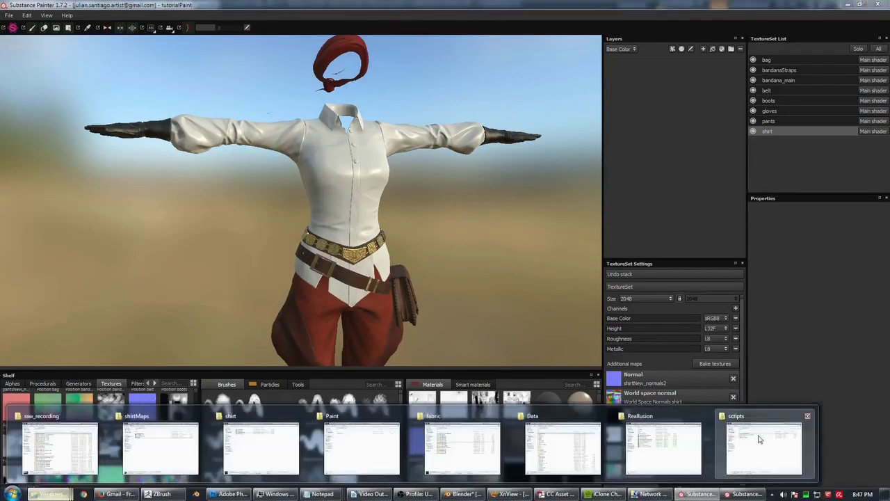
{"action": "left_click", "coordinate": [254, 449]}
{"action": "left_click_drag", "start_coordinate": [459, 180], "coordinate": [160, 446]}
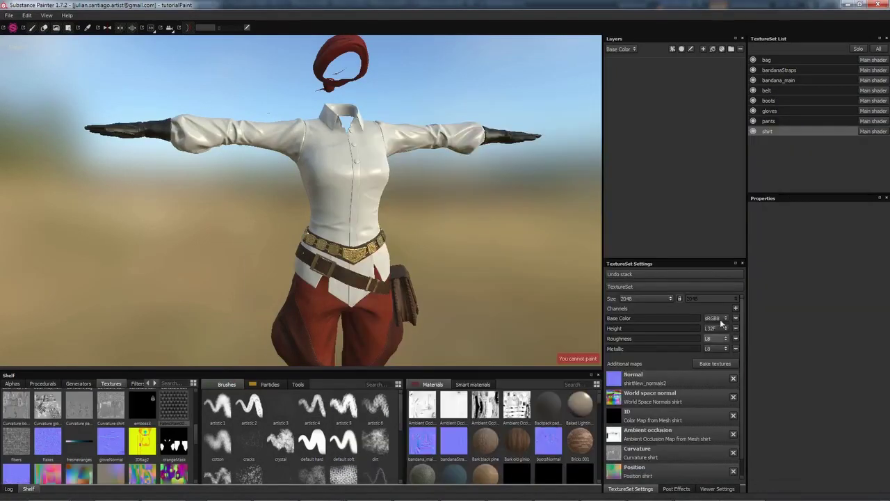
Add a fill layer to the shirt with FabricPlain0073_L as height and roughness and a black base color
{"action": "left_click", "coordinate": [721, 49]}
{"action": "left_click_drag", "start_coordinate": [174, 409], "coordinate": [799, 365]}
{"action": "right_click_drag", "start_coordinate": [445, 181], "coordinate": [452, 209], "text": "alt"}
{"action": "left_click_drag", "start_coordinate": [174, 407], "coordinate": [810, 391]}
{"action": "left_click", "coordinate": [828, 351]}
{"action": "left_click_drag", "start_coordinate": [848, 351], "coordinate": [850, 381]}
Set the fabric fill's UV scale to 57.588 by 118.159, reset its offset to 0 and set its rotation to 66.12
{"action": "left_click_drag", "start_coordinate": [802, 251], "coordinate": [883, 253]}
{"action": "left_click", "coordinate": [839, 251]}
{"action": "left_click", "coordinate": [848, 270]}
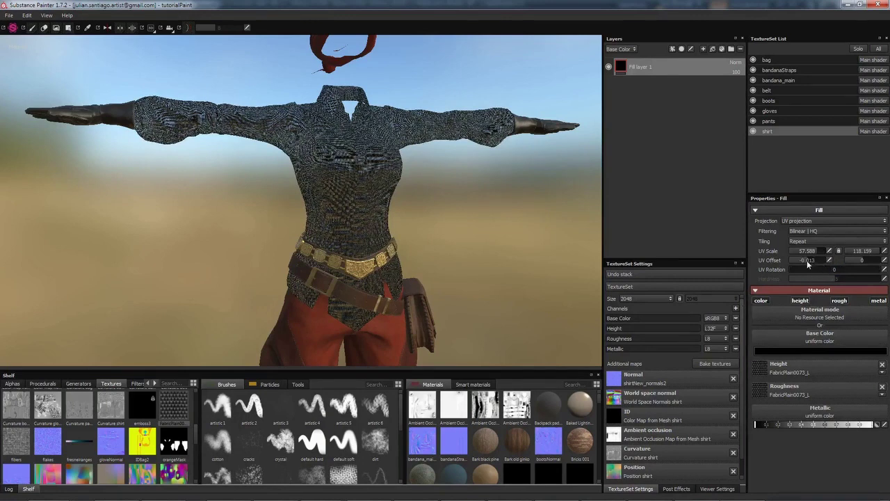
{"action": "left_click", "coordinate": [809, 261]}
{"action": "left_click_drag", "start_coordinate": [830, 270], "coordinate": [814, 280]}
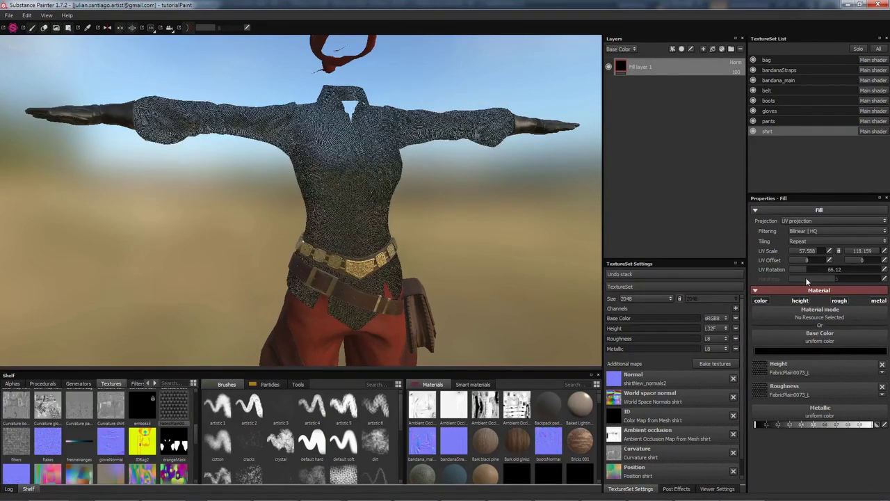
Create a layer folder named black in the shirt's layer stack
{"action": "scroll", "coordinate": [420, 195], "scroll_direction": "up", "scroll_amount": 4}
{"action": "left_click", "coordinate": [712, 49]}
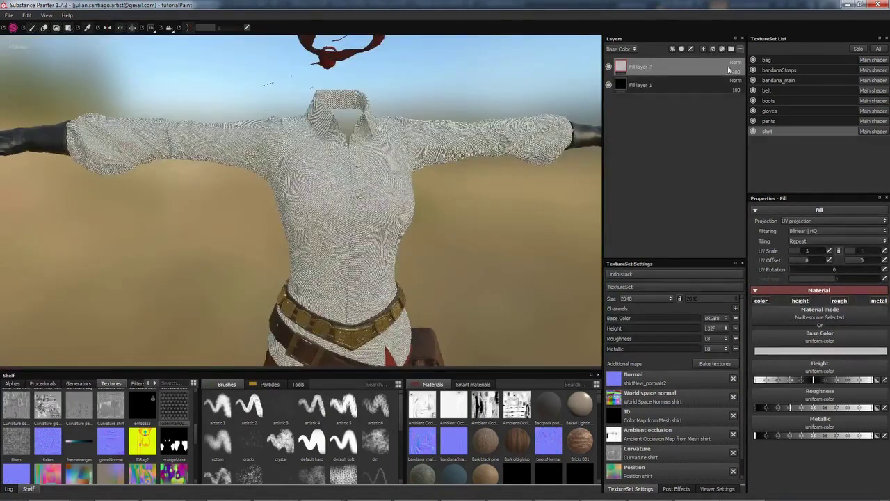
{"action": "key", "text": "Delete"}
{"action": "left_click", "coordinate": [731, 49]}
{"action": "double_click", "coordinate": [649, 68]}
{"action": "type", "text": "black"}
{"action": "key", "text": "Return"}
Put the fabric fill layer into the black folder and rename it fabricBase
{"action": "left_click", "coordinate": [640, 85]}
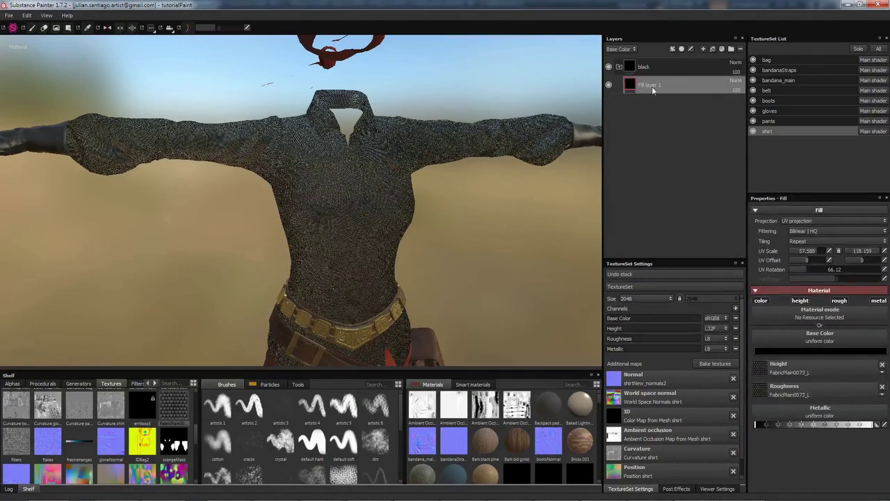
{"action": "double_click", "coordinate": [639, 85]}
{"action": "type", "text": "FabricBase"}
{"action": "key", "text": "Return"}
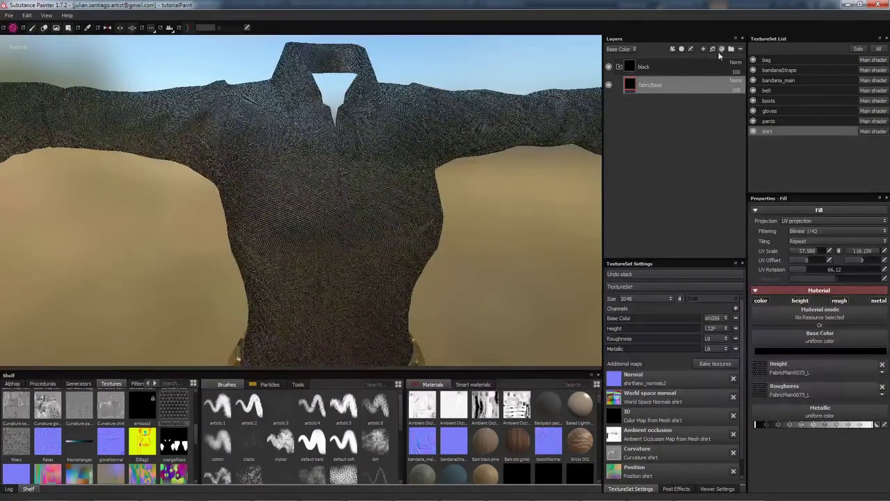
Add a fill layer named paramAdjust above fabricBase in the black folder
{"action": "left_click", "coordinate": [722, 50]}
{"action": "double_click", "coordinate": [648, 85]}
{"action": "type", "text": "paramAdjust"}
{"action": "key", "text": "Return"}
Set paramAdjust's height blending to Multiply with a height value slightly above zero, and turn off its color channel
{"action": "left_click", "coordinate": [621, 49]}
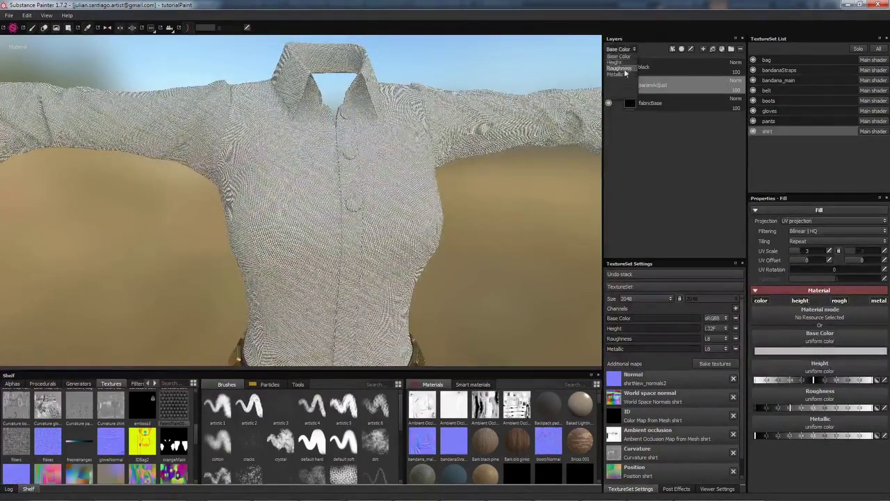
{"action": "left_click", "coordinate": [622, 59]}
{"action": "left_click", "coordinate": [736, 82]}
{"action": "left_click", "coordinate": [739, 124]}
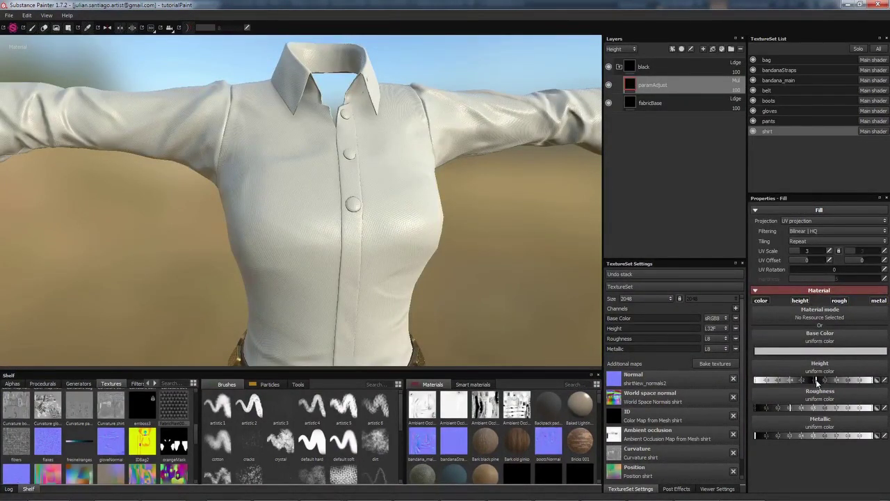
{"action": "left_click_drag", "start_coordinate": [461, 259], "coordinate": [408, 224], "text": "alt"}
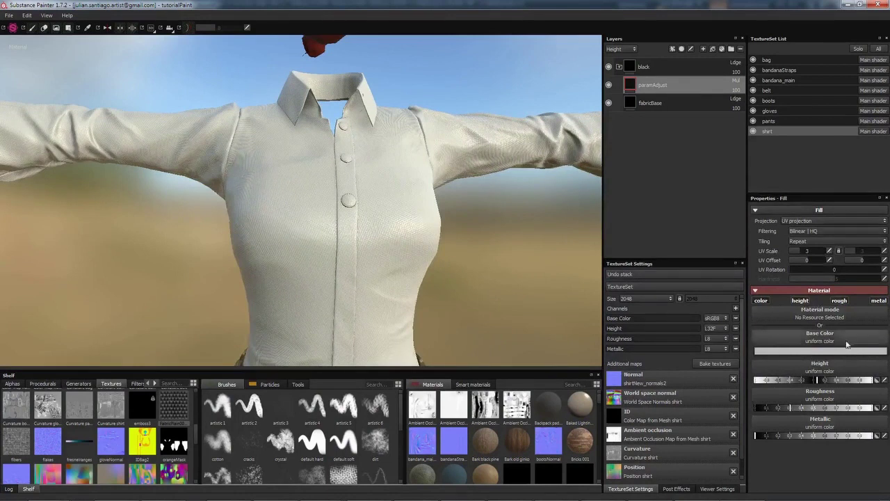
{"action": "left_click", "coordinate": [761, 300]}
{"action": "left_click_drag", "start_coordinate": [524, 224], "coordinate": [546, 198], "text": "alt"}
Set paramAdjust's roughness blending to Linear dodge (Add) and raise its roughness to about 0.4
{"action": "left_click", "coordinate": [633, 50]}
{"action": "left_click", "coordinate": [624, 72]}
{"action": "left_click", "coordinate": [739, 82]}
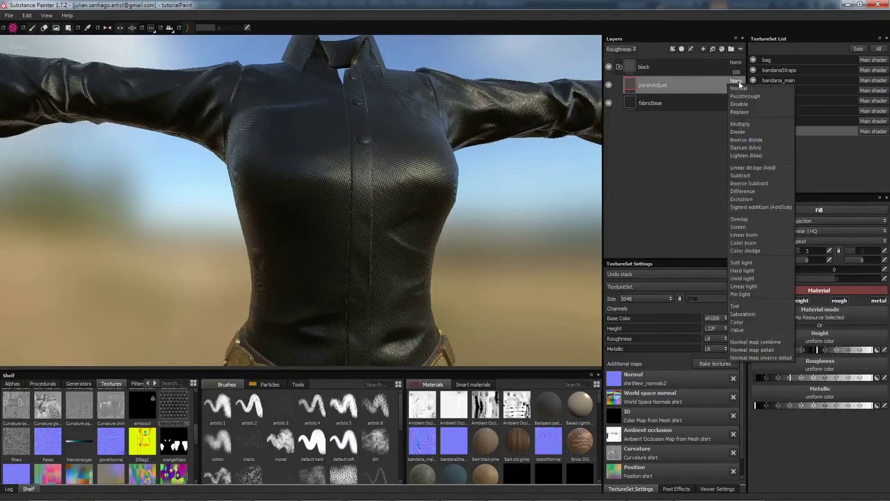
{"action": "left_click", "coordinate": [753, 168]}
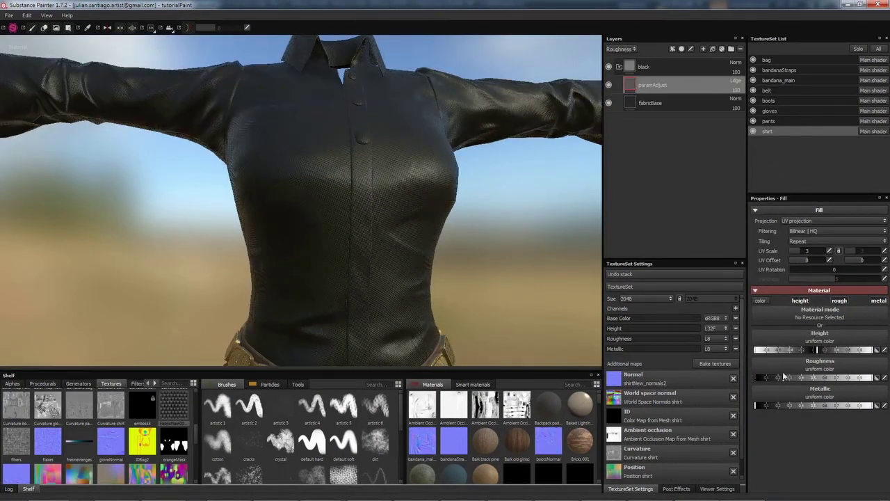
{"action": "left_click_drag", "start_coordinate": [784, 376], "coordinate": [802, 369]}
{"action": "left_click_drag", "start_coordinate": [448, 112], "coordinate": [442, 132], "text": "alt"}
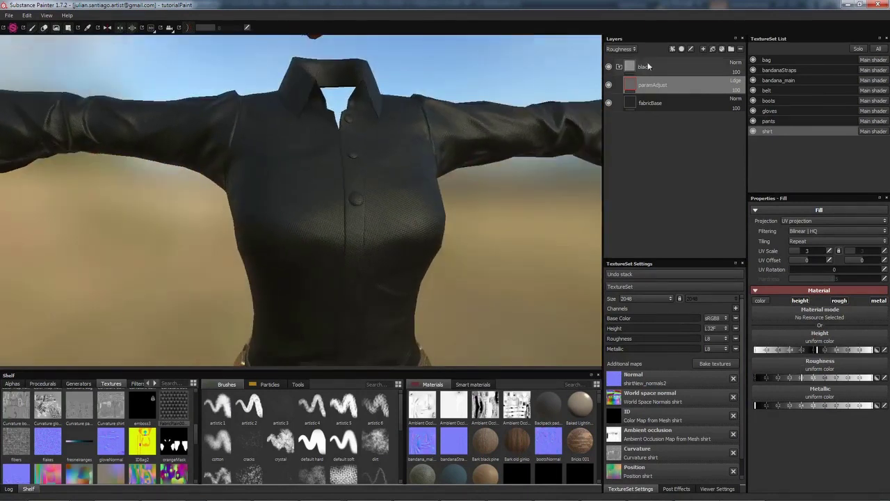
Add a black mask to the black folder and polygon-fill the first torso panels of the shirt in it
{"action": "left_click", "coordinate": [648, 66]}
{"action": "left_click", "coordinate": [67, 27]}
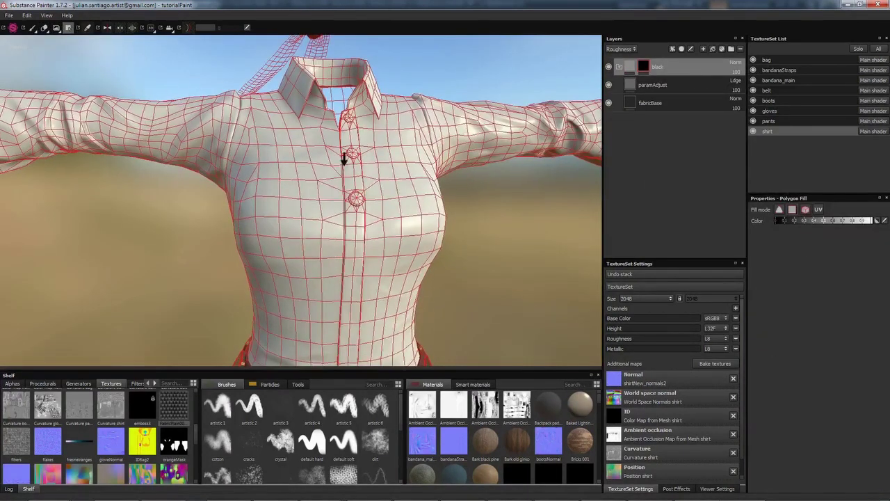
{"action": "left_click", "coordinate": [430, 221]}
{"action": "left_click_drag", "start_coordinate": [422, 252], "coordinate": [77, 198], "text": "alt"}
{"action": "left_click", "coordinate": [368, 185]}
{"action": "left_click_drag", "start_coordinate": [389, 195], "coordinate": [459, 198], "text": "alt"}
Lower the wireframe opacity to 21 and polygon-fill the remaining torso panel in the black folder's mask
{"action": "left_click", "coordinate": [717, 489]}
{"action": "left_click_drag", "start_coordinate": [710, 458], "coordinate": [688, 458]}
{"action": "left_click_drag", "start_coordinate": [188, 216], "coordinate": [478, 211], "text": "alt"}
{"action": "left_click", "coordinate": [402, 202]}
{"action": "left_click_drag", "start_coordinate": [407, 202], "coordinate": [453, 179], "text": "alt"}
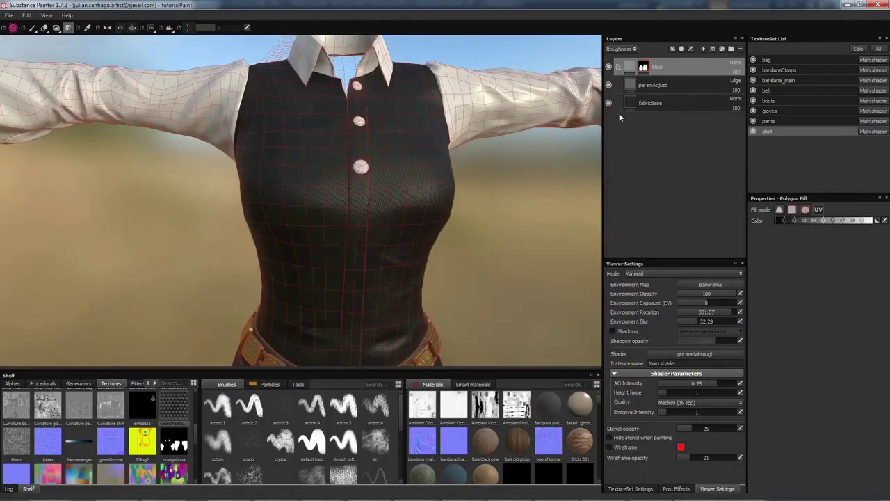
Inspect the vest's fabric relief and mask edges around the collar, buttons and sleeves from close up and afar
{"action": "left_click", "coordinate": [629, 66]}
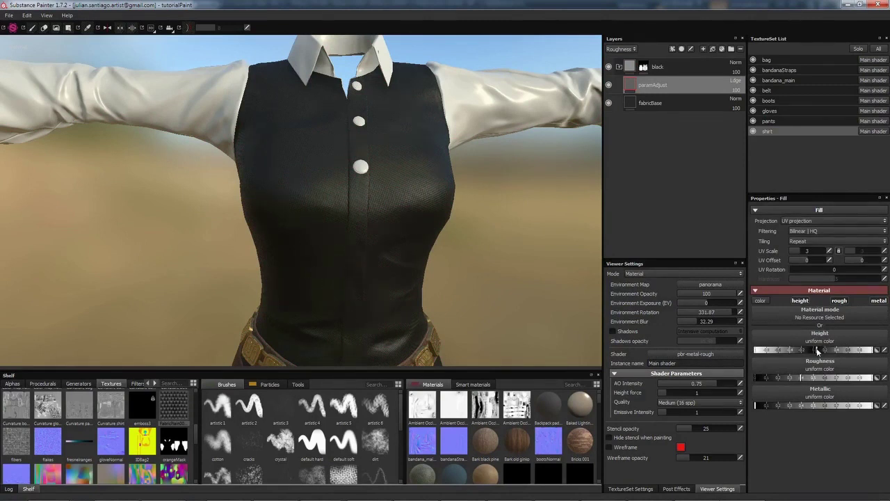
{"action": "left_click_drag", "start_coordinate": [417, 229], "coordinate": [445, 257], "text": "alt"}
{"action": "right_click_drag", "start_coordinate": [445, 257], "coordinate": [501, 258], "text": "alt"}
{"action": "left_click", "coordinate": [644, 67]}
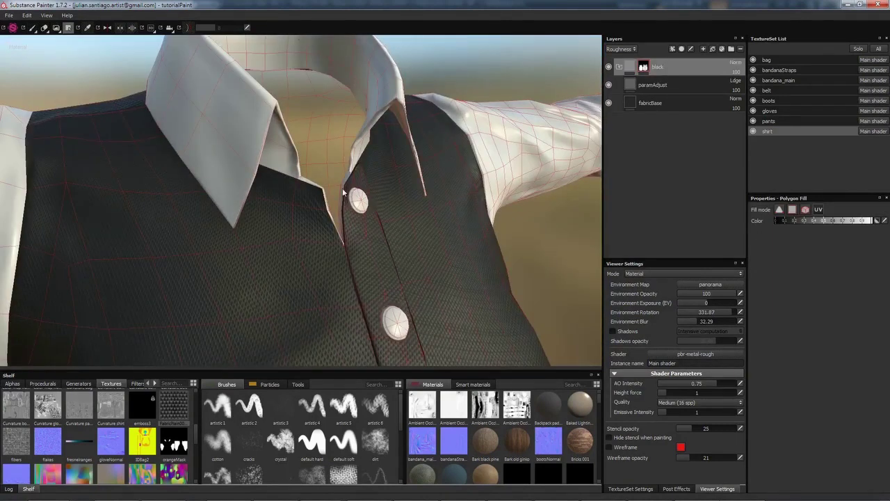
{"action": "left_click_drag", "start_coordinate": [343, 193], "coordinate": [469, 109], "text": "alt"}
{"action": "right_click_drag", "start_coordinate": [469, 109], "coordinate": [404, 181], "text": "alt"}
{"action": "left_click_drag", "start_coordinate": [404, 181], "coordinate": [437, 175], "text": "alt"}
{"action": "right_click_drag", "start_coordinate": [438, 175], "coordinate": [467, 216], "text": "alt"}
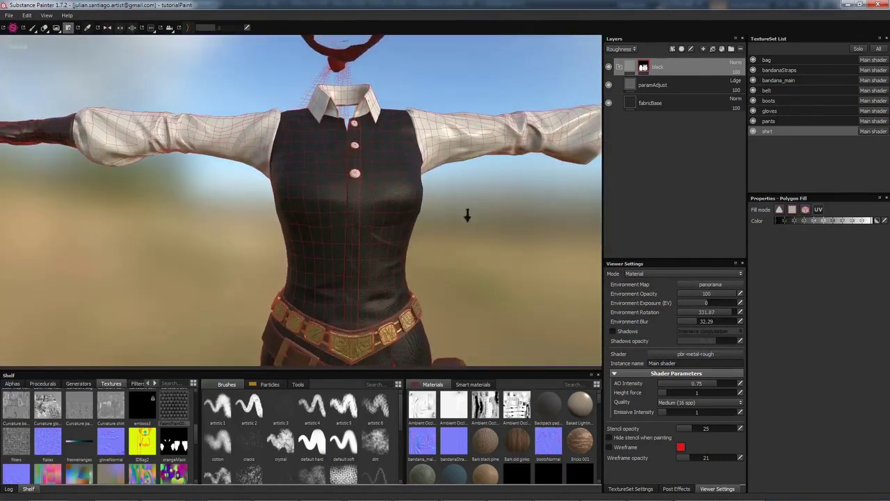
Create a folder named white containing a fill layer named fabricBase, and enlarge the materials shelf
{"action": "left_click", "coordinate": [713, 50]}
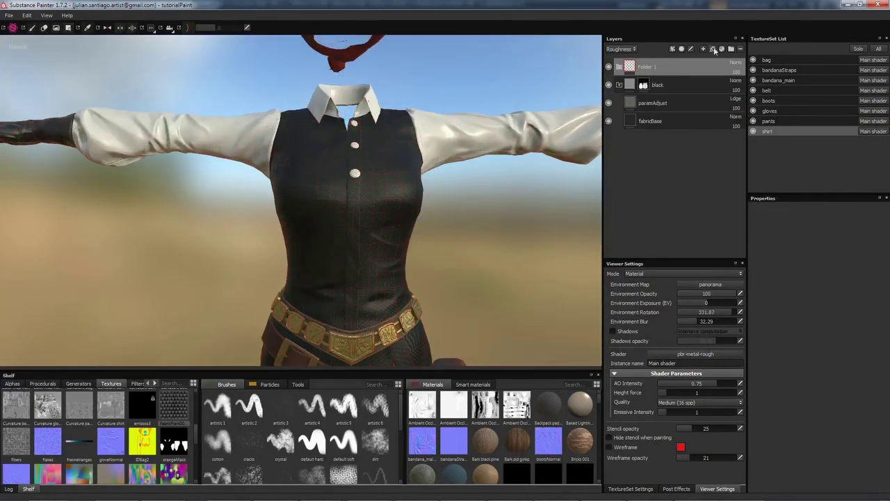
{"action": "left_click", "coordinate": [713, 49]}
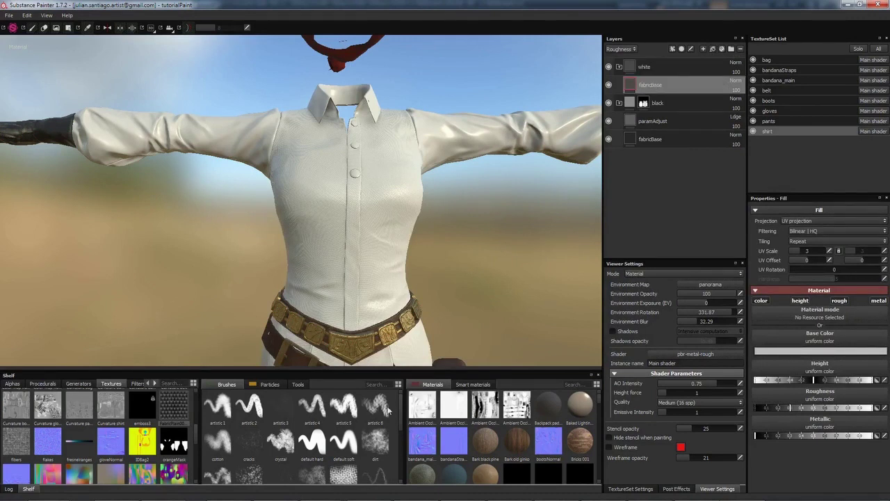
{"action": "left_click_drag", "start_coordinate": [405, 417], "coordinate": [349, 419]}
{"action": "left_click_drag", "start_coordinate": [407, 368], "coordinate": [414, 343]}
Try the Wool fluffy material on the shirt inside the white folder
{"action": "scroll", "coordinate": [583, 414], "scroll_direction": "down", "scroll_amount": 10}
{"action": "scroll", "coordinate": [579, 410], "scroll_direction": "up", "scroll_amount": 5}
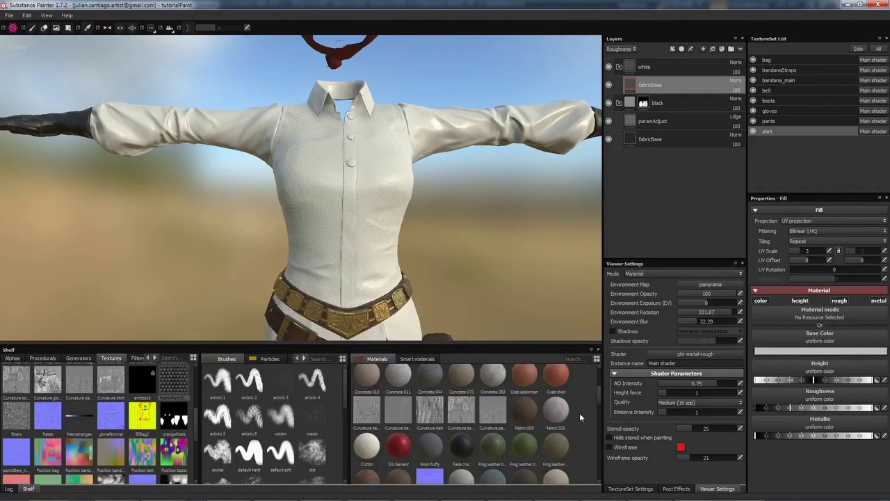
{"action": "mouse_move", "coordinate": [557, 416]}
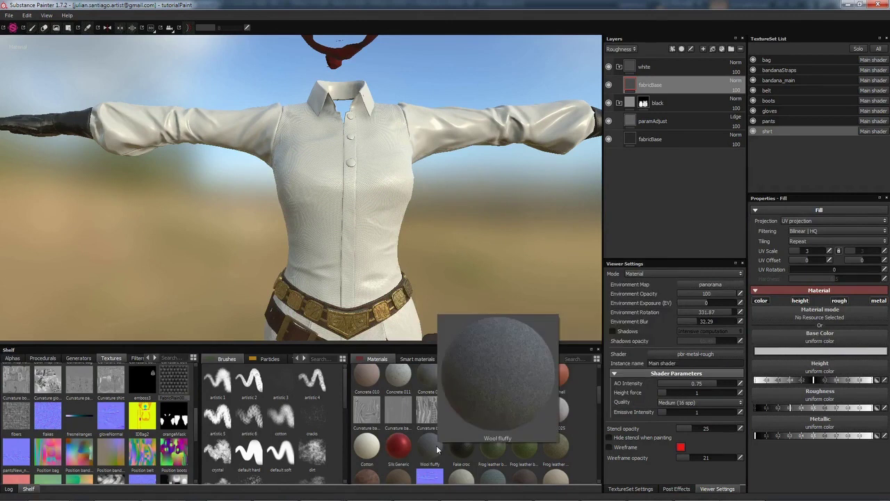
{"action": "left_click_drag", "start_coordinate": [437, 450], "coordinate": [703, 175]}
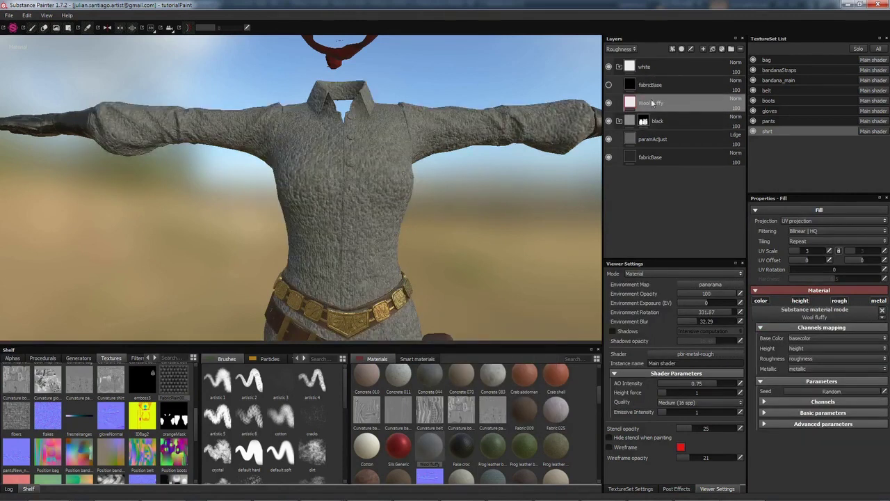
{"action": "key", "text": "Delete"}
Try the Cotton material on the shirt inside the white folder
{"action": "left_click_drag", "start_coordinate": [366, 449], "coordinate": [650, 104]}
{"action": "left_click_drag", "start_coordinate": [452, 125], "coordinate": [459, 171], "text": "alt"}
{"action": "right_click_drag", "start_coordinate": [459, 171], "coordinate": [560, 239], "text": "alt"}
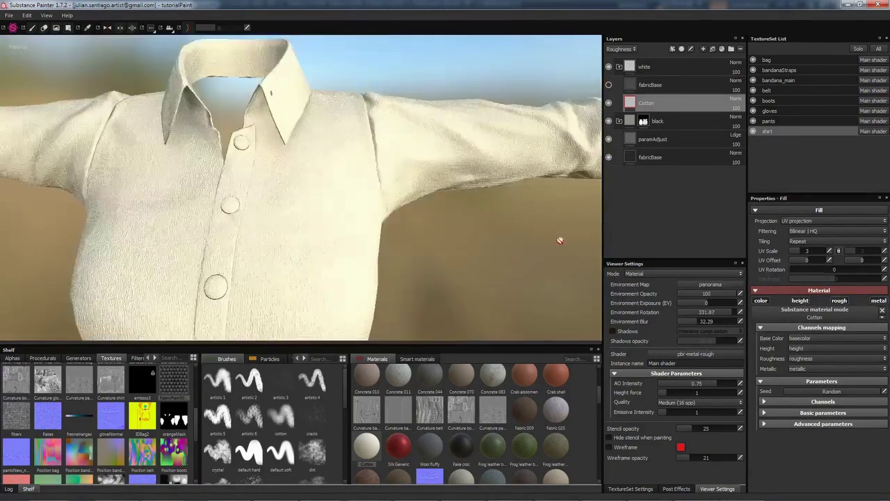
{"action": "key", "text": "Delete"}
Add the Fabric thin whool scan smart material to the white folder below its fabricBase layer
{"action": "left_click", "coordinate": [418, 358]}
{"action": "scroll", "coordinate": [575, 402], "scroll_direction": "down", "scroll_amount": 4}
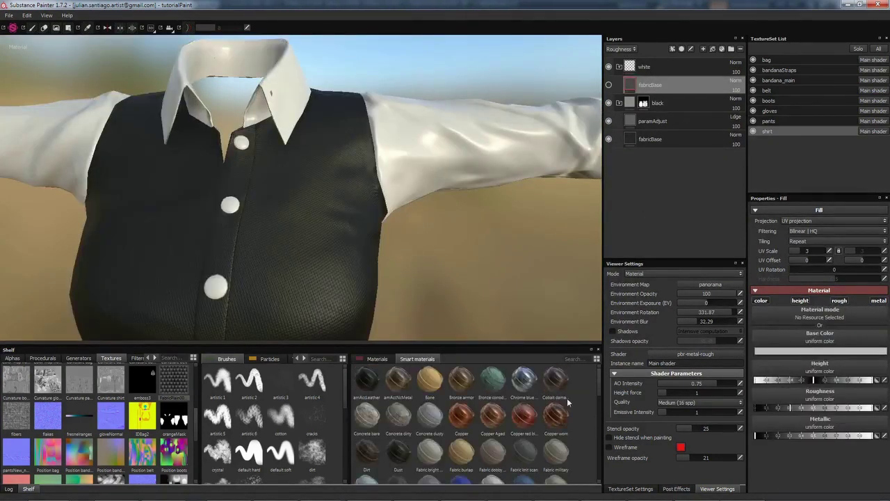
{"action": "left_click_drag", "start_coordinate": [492, 376], "coordinate": [663, 104]}
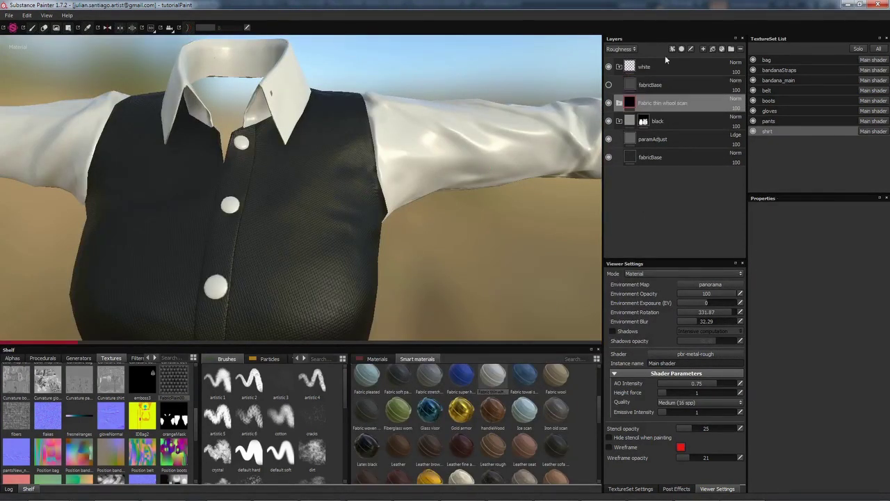
{"action": "left_click_drag", "start_coordinate": [394, 153], "coordinate": [304, 202], "text": "alt"}
{"action": "right_click_drag", "start_coordinate": [304, 202], "coordinate": [399, 204], "text": "alt"}
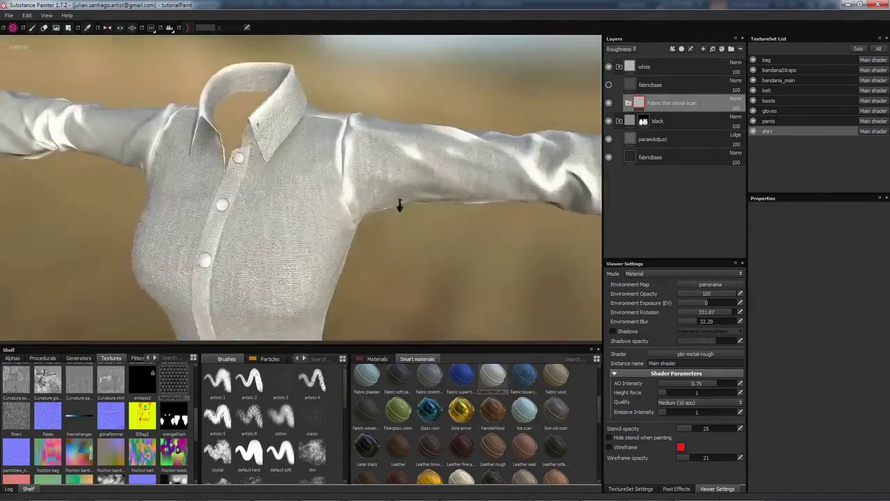
Set the UV scale of the smart material's Fabric 02 layer to 1.933
{"action": "left_click", "coordinate": [628, 103]}
{"action": "left_click", "coordinate": [649, 122]}
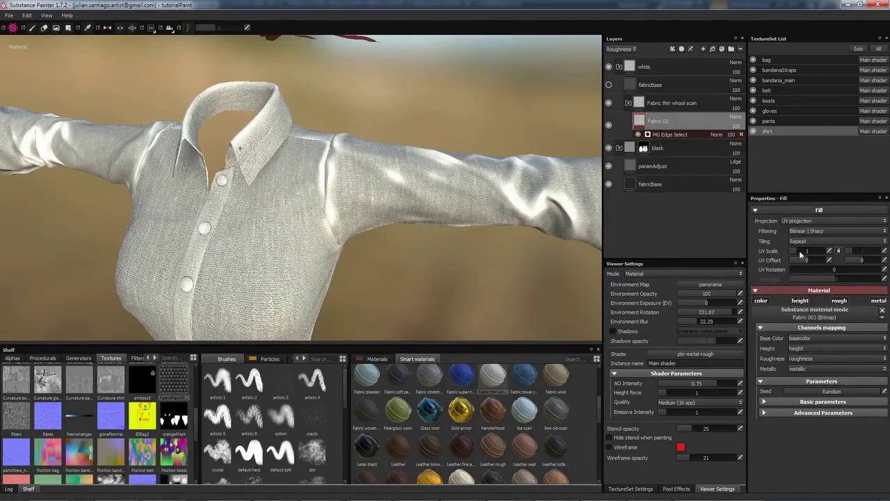
{"action": "left_click_drag", "start_coordinate": [801, 255], "coordinate": [803, 255]}
{"action": "left_click_drag", "start_coordinate": [268, 259], "coordinate": [282, 199], "text": "alt"}
Add a black mask to the white folder and polygon-fill both sleeves and the collar in it
{"action": "right_click", "coordinate": [658, 67]}
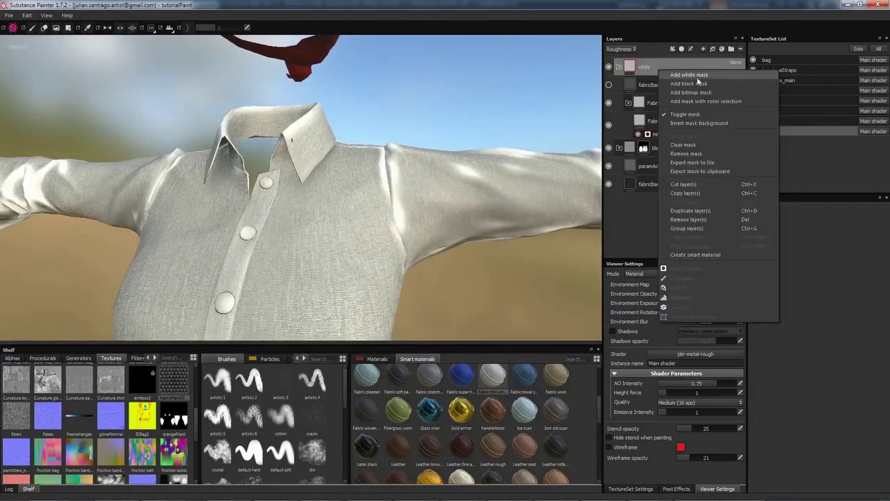
{"action": "left_click", "coordinate": [697, 82]}
{"action": "key", "text": "4"}
{"action": "left_click", "coordinate": [482, 208]}
{"action": "left_click", "coordinate": [149, 189]}
{"action": "left_click", "coordinate": [296, 136]}
{"action": "left_click_drag", "start_coordinate": [296, 136], "coordinate": [308, 175], "text": "alt"}
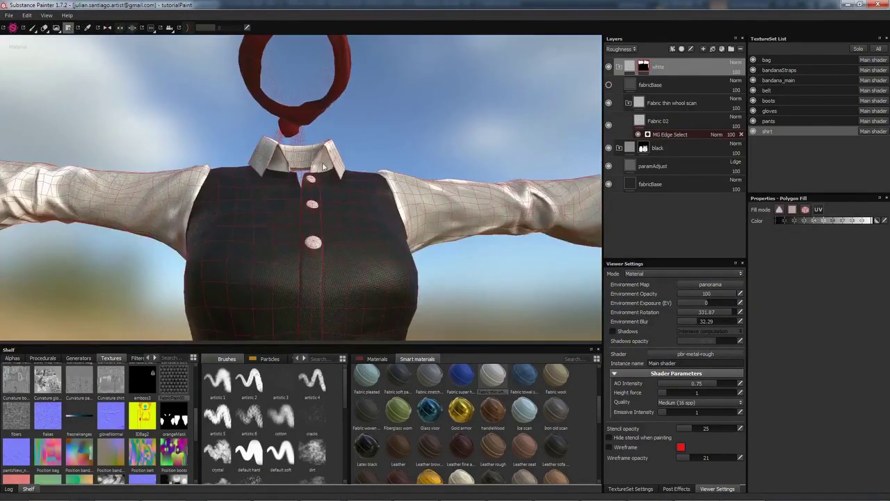
{"action": "scroll", "coordinate": [308, 174], "scroll_direction": "down", "scroll_amount": 4}
{"action": "middle_click_drag", "start_coordinate": [308, 175], "coordinate": [332, 104], "text": "alt"}
{"action": "left_click_drag", "start_coordinate": [332, 104], "coordinate": [403, 73], "text": "alt"}
Set the Fabric 02 layer's fabric color to 0.888 off-white and its UV scale to 3
{"action": "left_click", "coordinate": [654, 148]}
{"action": "right_click_drag", "start_coordinate": [299, 229], "coordinate": [338, 209], "text": "alt"}
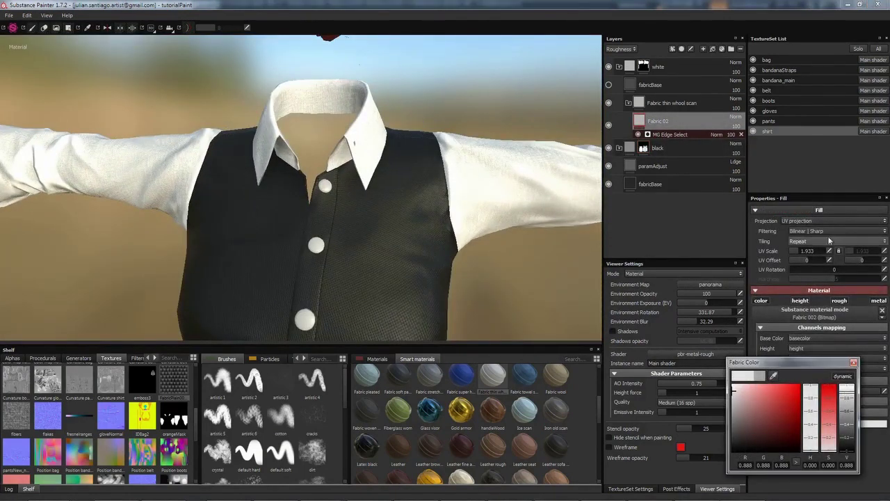
{"action": "left_click", "coordinate": [829, 251]}
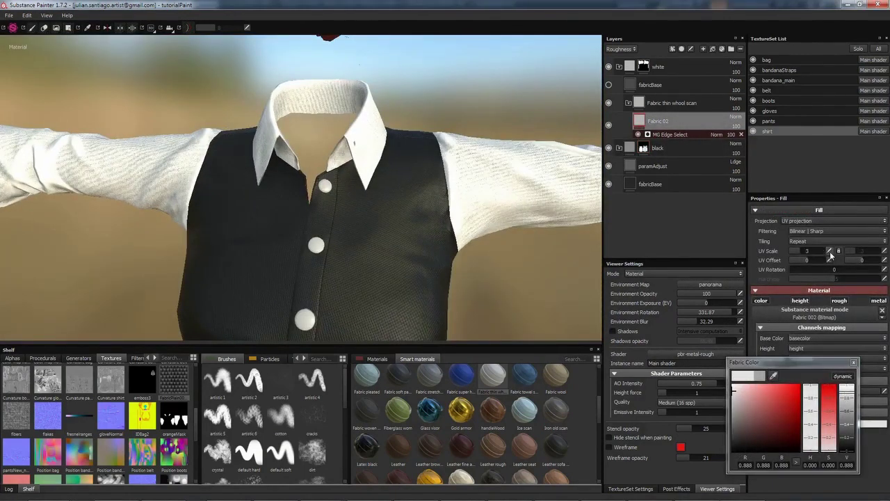
Set the Fabric 02 layer's UV scale to 2 and turn off its MG Edge Select effect
{"action": "type", "text": "2"}
{"action": "key", "text": "Return"}
{"action": "left_click", "coordinate": [854, 362]}
{"action": "middle_click_drag", "start_coordinate": [496, 177], "coordinate": [450, 186], "text": "alt"}
{"action": "right_click_drag", "start_coordinate": [451, 187], "coordinate": [460, 191], "text": "alt"}
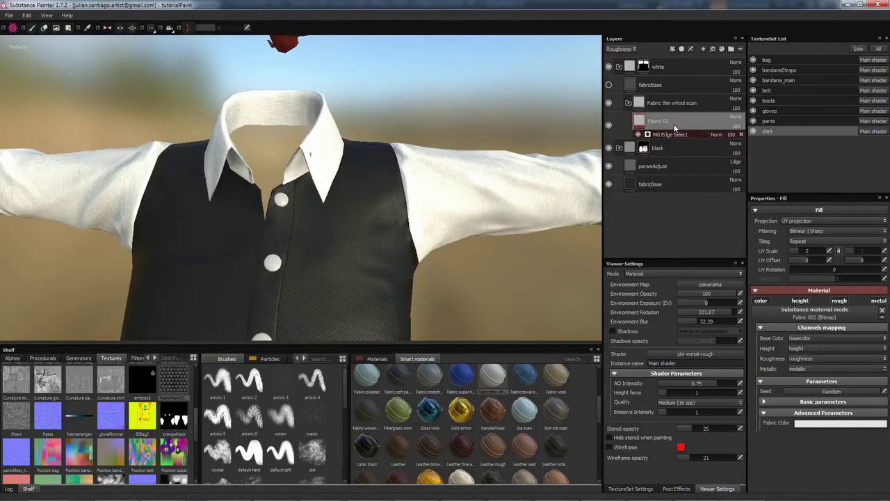
{"action": "left_click", "coordinate": [638, 134]}
{"action": "middle_click_drag", "start_coordinate": [511, 158], "coordinate": [485, 183], "text": "alt"}
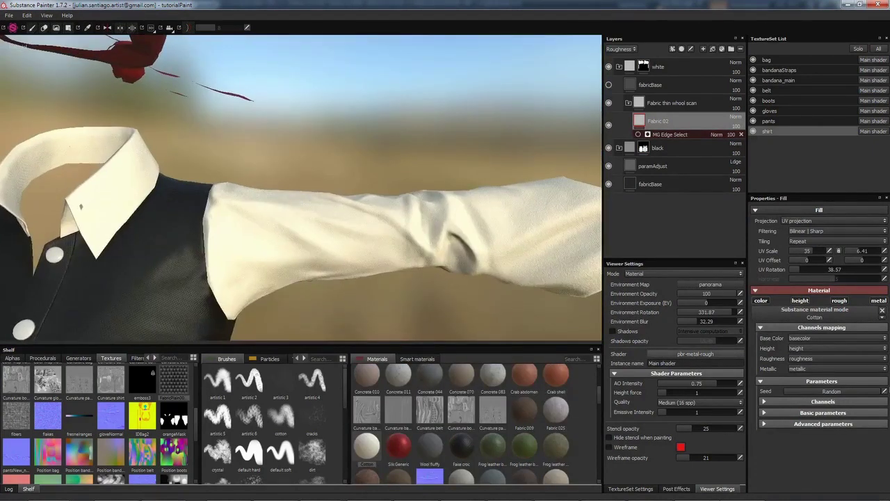
Set the cotton material's fabric color on the Fabric 02 layer to off-white (0.937, 0.934, 0.924)
{"action": "left_click", "coordinate": [833, 422]}
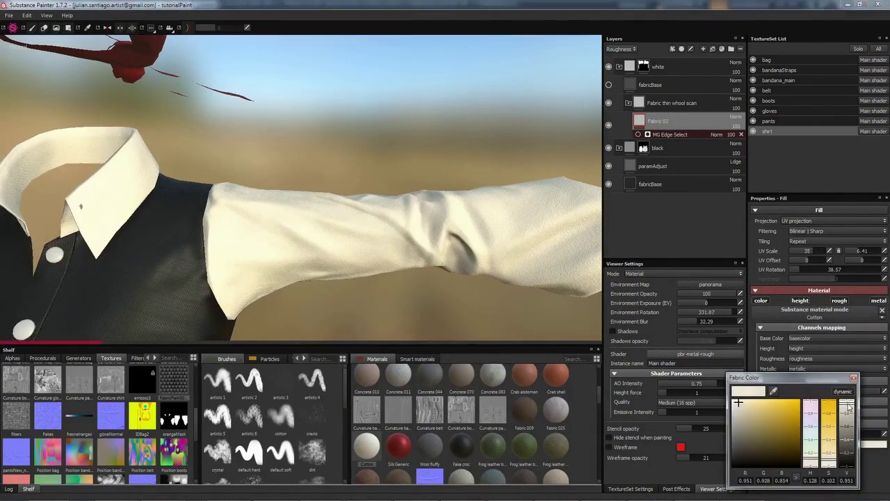
{"action": "left_click_drag", "start_coordinate": [833, 422], "coordinate": [829, 471]}
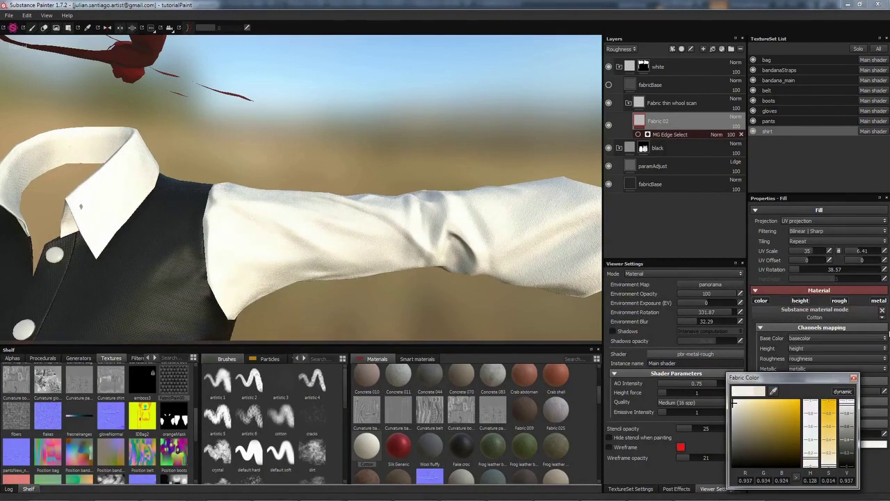
{"action": "left_click", "coordinate": [854, 378]}
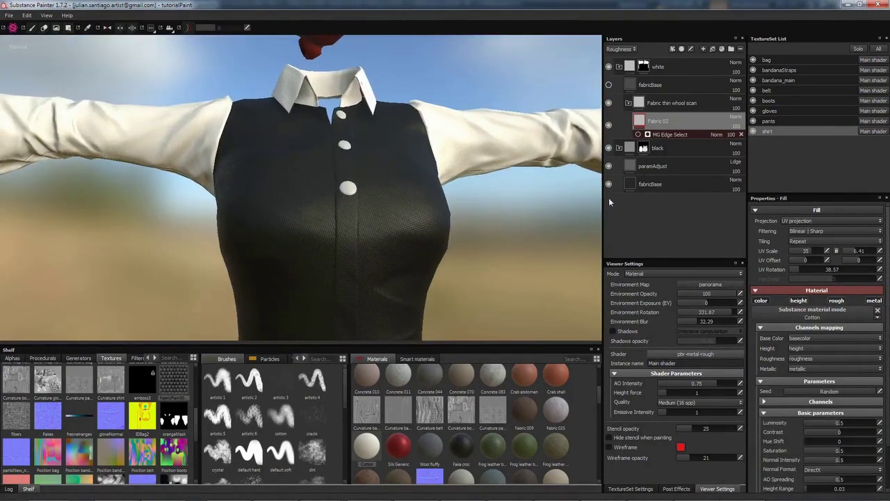
{"action": "right_click_drag", "start_coordinate": [316, 189], "coordinate": [384, 196], "text": "alt"}
{"action": "left_click_drag", "start_coordinate": [384, 196], "coordinate": [405, 204], "text": "alt"}
{"action": "left_click", "coordinate": [710, 106]}
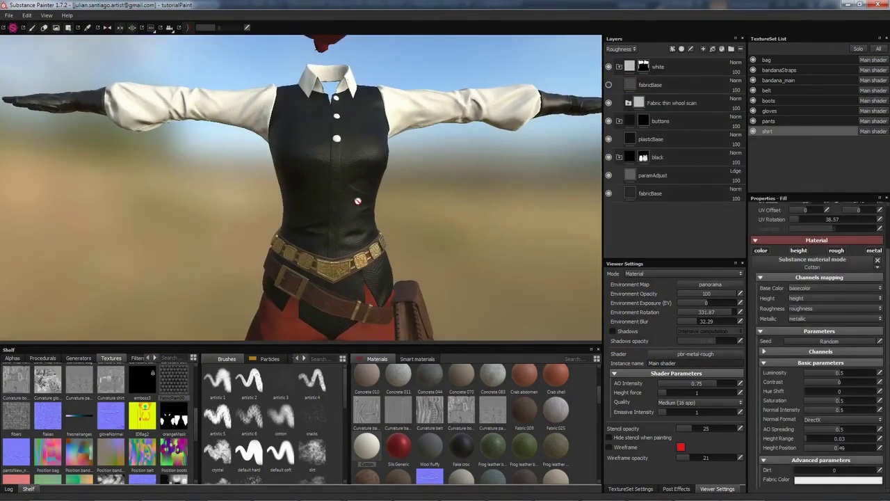
Switch to the file explorer's shirt folder and import embroidery.png into the shelf's textures
{"action": "mouse_move", "coordinate": [170, 498]}
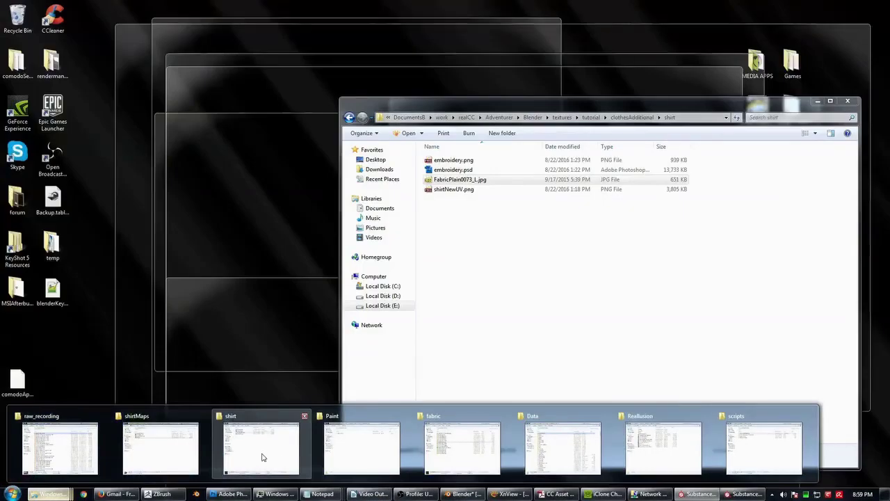
{"action": "left_click", "coordinate": [275, 455]}
{"action": "left_click_drag", "start_coordinate": [552, 111], "coordinate": [686, 124]}
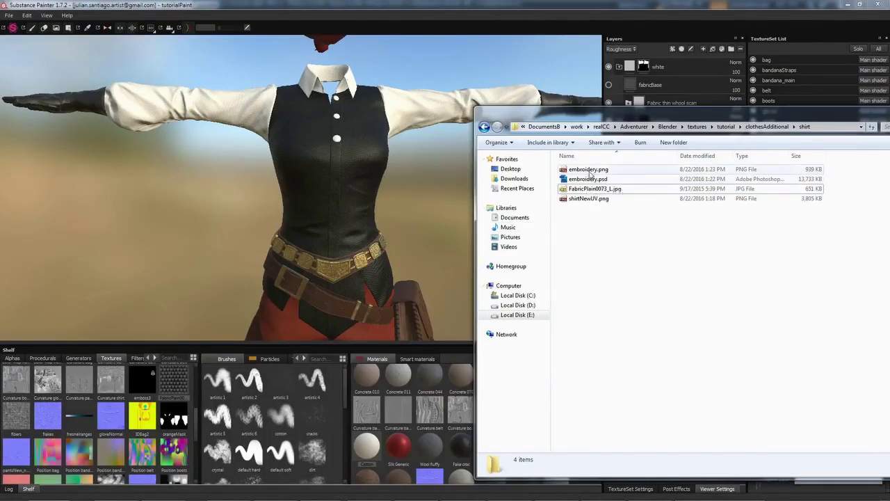
{"action": "mouse_move", "coordinate": [590, 175]}
{"action": "left_mouse_down"}
{"action": "mouse_move", "coordinate": [522, 167]}
{"action": "mouse_move", "coordinate": [184, 414]}
{"action": "mouse_move", "coordinate": [197, 416]}
{"action": "left_mouse_up"}
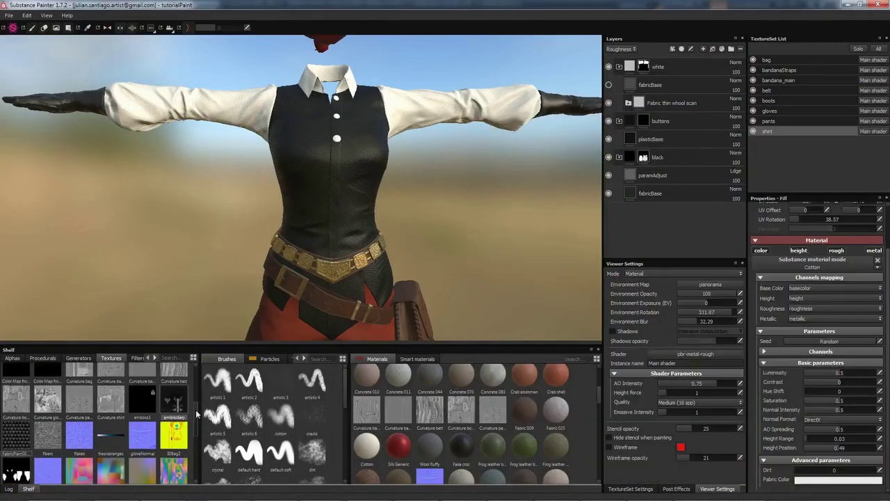
Create a folder named embroidery inside the black folder, above the paramAdjust layer
{"action": "right_click_drag", "start_coordinate": [431, 216], "coordinate": [495, 189], "text": "alt"}
{"action": "left_click_drag", "start_coordinate": [494, 189], "coordinate": [473, 182], "text": "alt"}
{"action": "left_click", "coordinate": [661, 163]}
{"action": "left_click", "coordinate": [731, 49]}
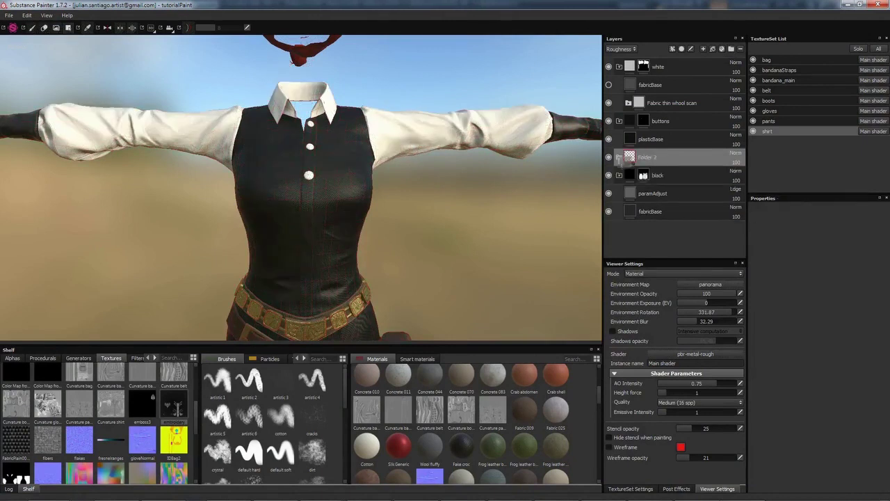
{"action": "left_click_drag", "start_coordinate": [619, 159], "coordinate": [659, 178]}
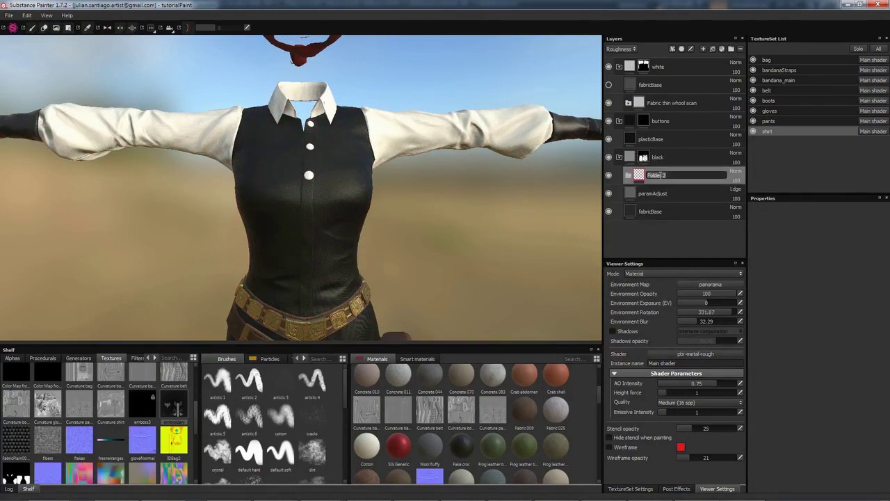
{"action": "left_click_drag", "start_coordinate": [348, 160], "coordinate": [379, 156], "text": "alt"}
Select the paramAdjust layer and switch the layer stack to the Height channel
{"action": "left_click", "coordinate": [666, 193]}
{"action": "left_click", "coordinate": [627, 50]}
{"action": "left_click", "coordinate": [615, 62]}
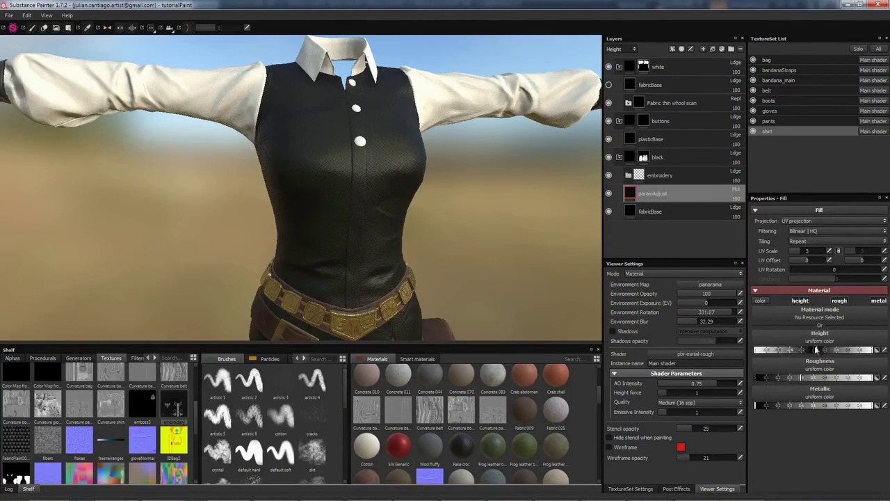
{"action": "right_click_drag", "start_coordinate": [539, 182], "coordinate": [557, 226], "text": "alt"}
{"action": "left_click_drag", "start_coordinate": [556, 226], "coordinate": [585, 240], "text": "alt"}
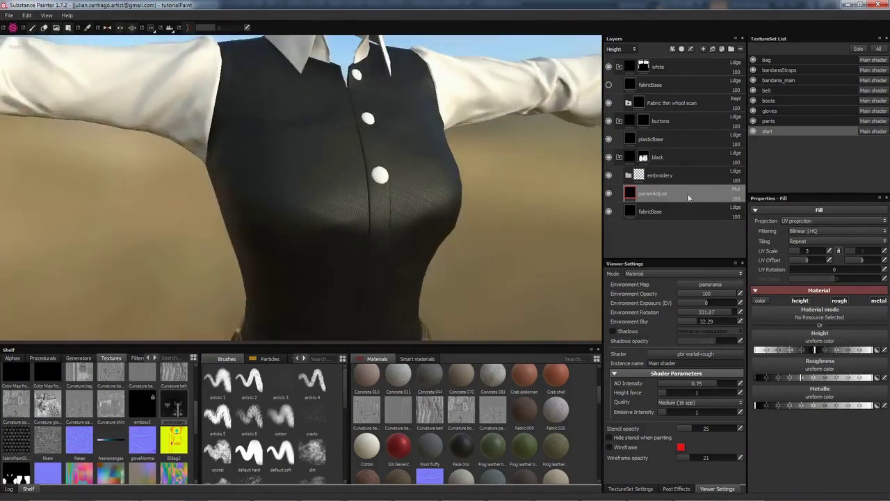
Add a fill layer inside the embroidery folder and name it baseGold
{"action": "left_click", "coordinate": [666, 175]}
{"action": "left_click", "coordinate": [713, 49]}
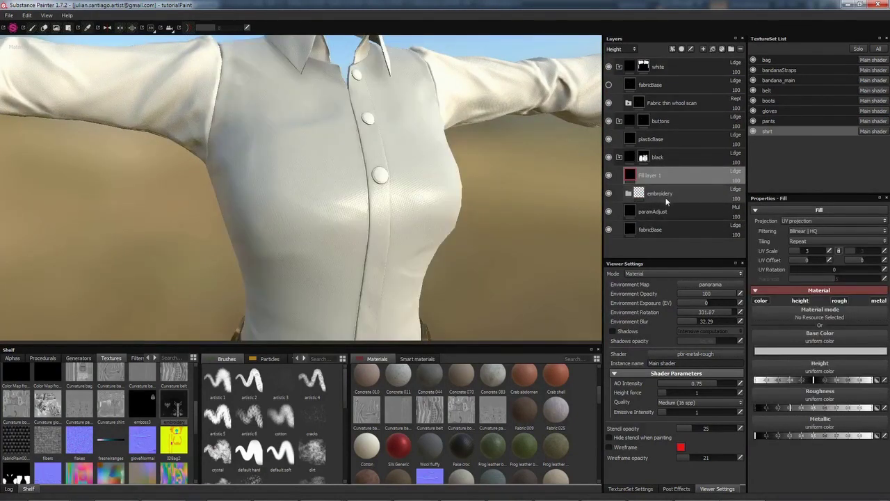
{"action": "left_click_drag", "start_coordinate": [661, 178], "coordinate": [661, 196]}
{"action": "left_click", "coordinate": [664, 197]}
{"action": "type", "text": "baseG"}
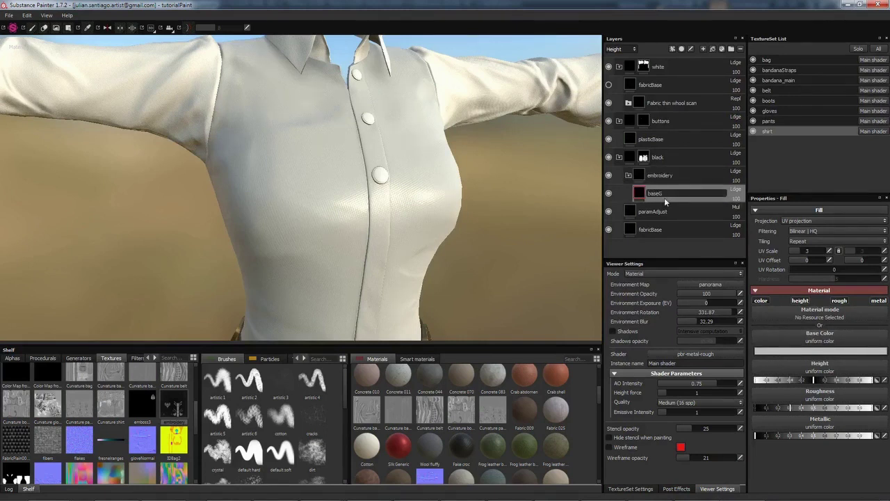
{"action": "type", "text": "old"}
{"action": "key", "text": "Return"}
Set the baseGold layer's base color to gold (0.457, 0.339, 0.139) and its metallic value to the maximum
{"action": "left_click", "coordinate": [795, 352]}
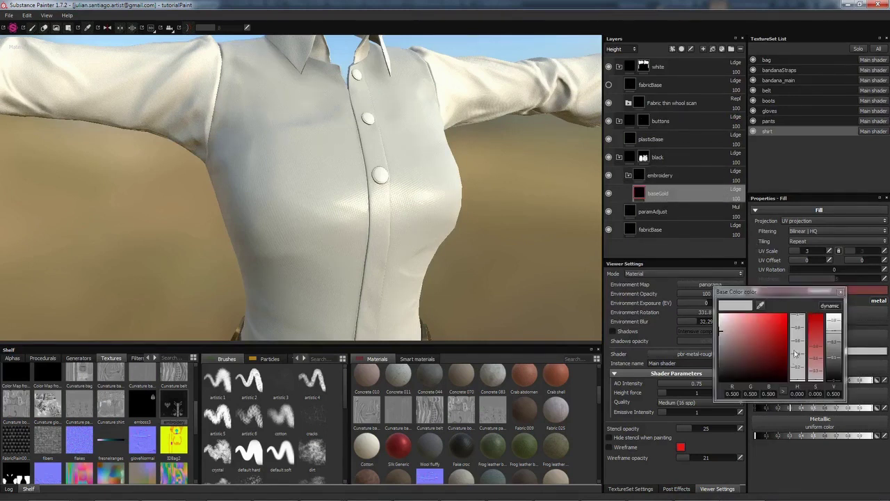
{"action": "left_click", "coordinate": [762, 331]}
{"action": "left_click", "coordinate": [798, 369]}
{"action": "left_click", "coordinate": [798, 373]}
{"action": "left_click", "coordinate": [834, 331]}
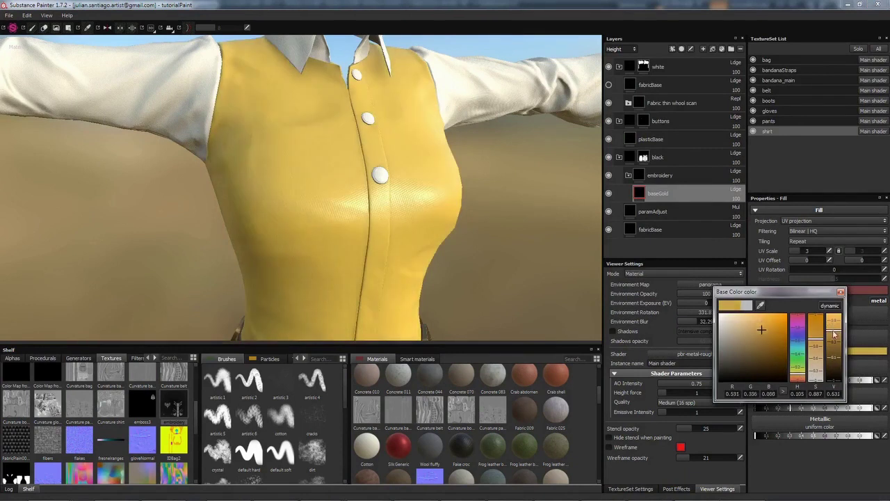
{"action": "left_click_drag", "start_coordinate": [834, 335], "coordinate": [834, 340]}
{"action": "left_click_drag", "start_coordinate": [760, 436], "coordinate": [872, 437]}
{"action": "left_click_drag", "start_coordinate": [817, 336], "coordinate": [819, 343]}
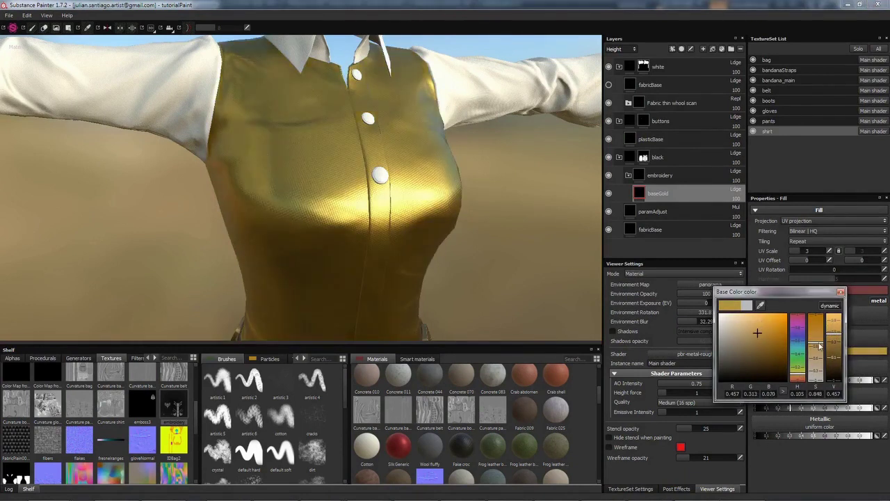
{"action": "left_click", "coordinate": [841, 292]}
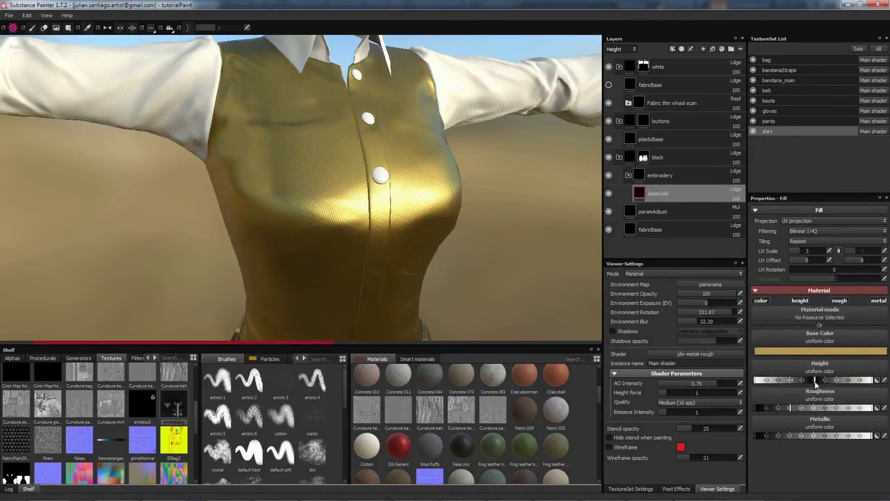
Try the Replace blend mode for the baseGold layer's height and settle on Normal
{"action": "left_click", "coordinate": [736, 189]}
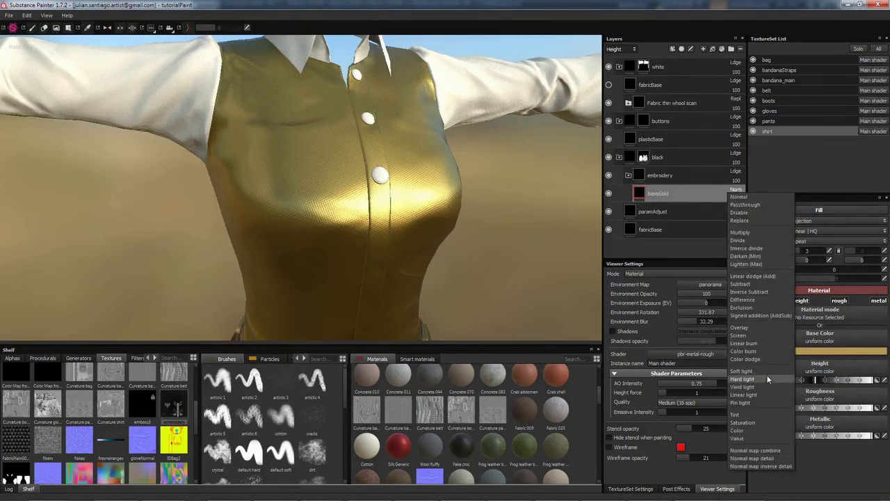
{"action": "left_click", "coordinate": [810, 233]}
{"action": "left_click_drag", "start_coordinate": [520, 226], "coordinate": [489, 223], "text": "alt"}
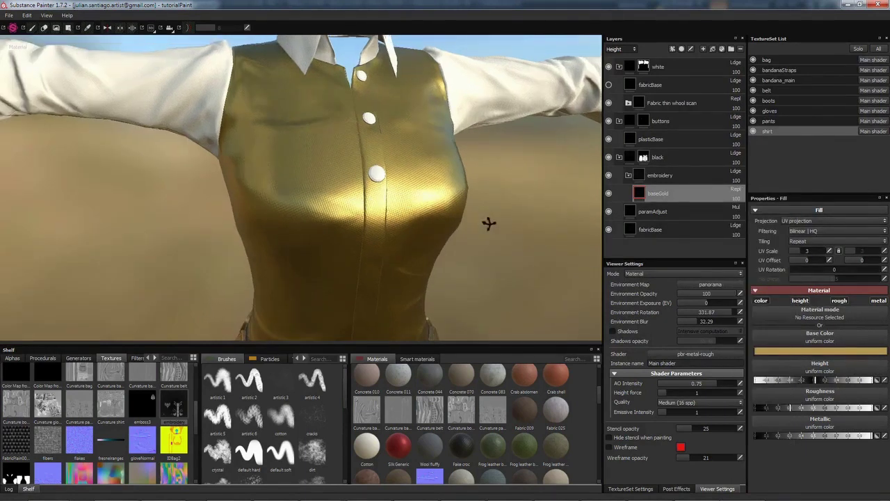
Add a bitmap mask to the embroidery folder using the imported embroidery image
{"action": "right_click", "coordinate": [641, 176]}
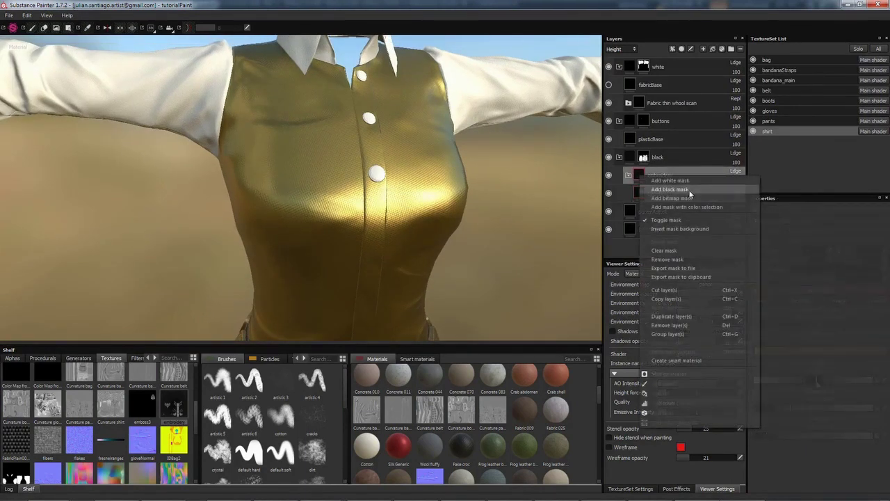
{"action": "left_click", "coordinate": [689, 198]}
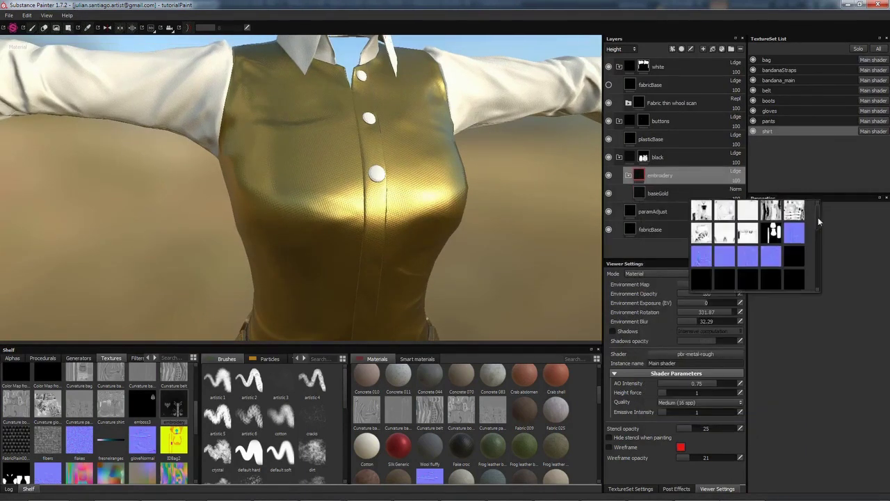
{"action": "left_click_drag", "start_coordinate": [818, 217], "coordinate": [818, 242]}
{"action": "left_click", "coordinate": [795, 233]}
{"action": "right_click_drag", "start_coordinate": [522, 230], "coordinate": [452, 226], "text": "alt"}
{"action": "left_click_drag", "start_coordinate": [452, 227], "coordinate": [491, 221], "text": "alt"}
Darken the baseGold layer's base color to 0.363, 0.269, 0.110
{"action": "left_click", "coordinate": [680, 189]}
{"action": "left_click", "coordinate": [658, 202]}
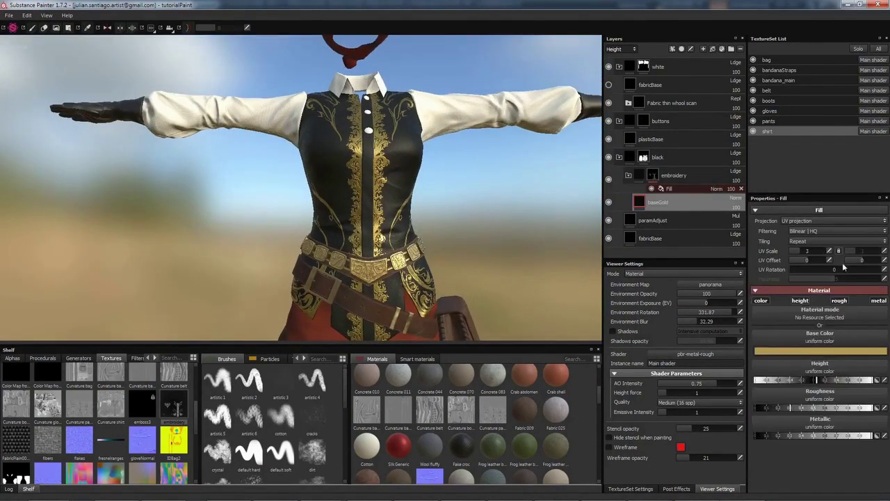
{"action": "left_click", "coordinate": [821, 351]}
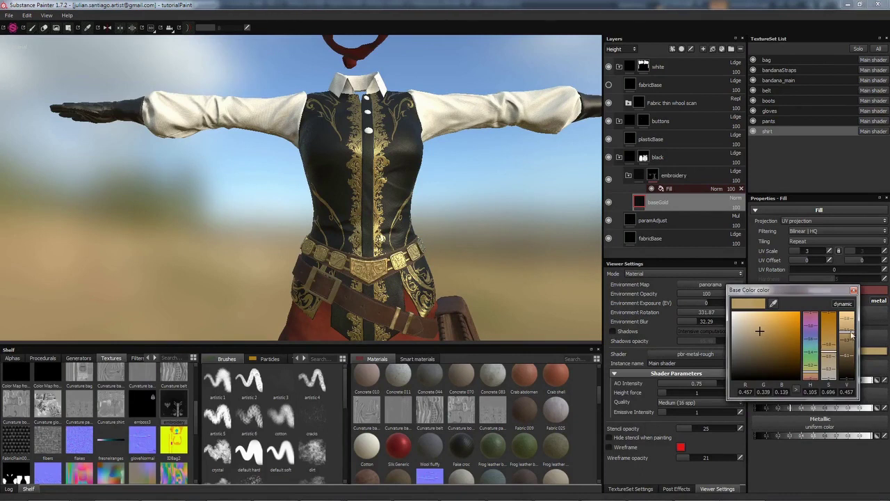
{"action": "left_click_drag", "start_coordinate": [852, 336], "coordinate": [852, 340]}
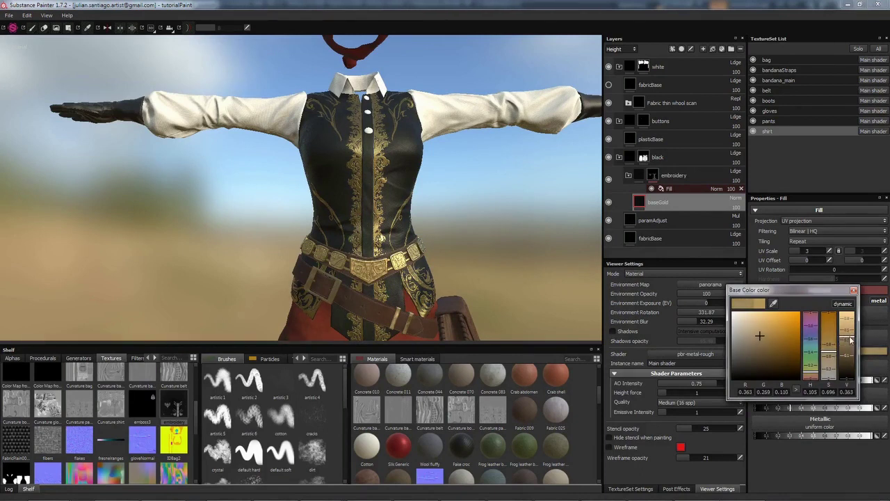
{"action": "left_click", "coordinate": [854, 290]}
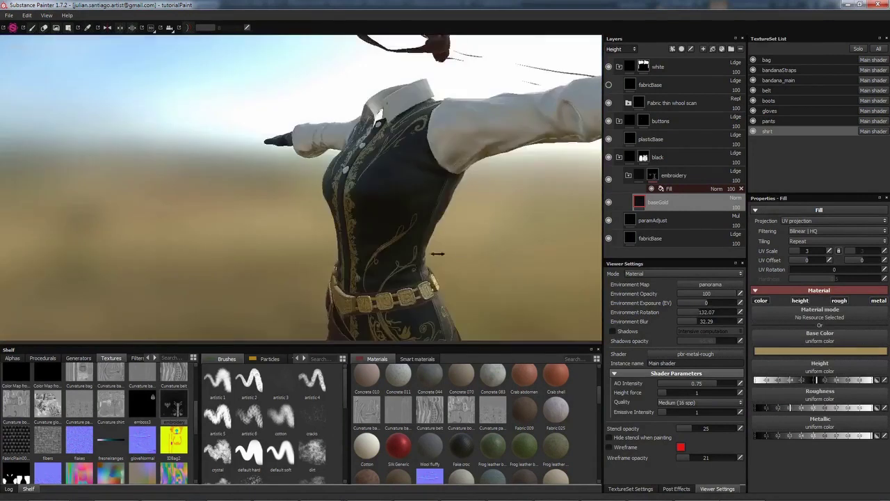
Rotate the environment lighting to 222.07 and examine the gold embroidery on the vest from several angles
{"action": "right_click_drag", "start_coordinate": [437, 254], "coordinate": [358, 252], "text": "shift"}
{"action": "left_click_drag", "start_coordinate": [359, 253], "coordinate": [394, 248], "text": "alt"}
{"action": "right_click_drag", "start_coordinate": [394, 248], "coordinate": [380, 212], "text": "alt"}
{"action": "left_click_drag", "start_coordinate": [379, 212], "coordinate": [420, 199], "text": "alt"}
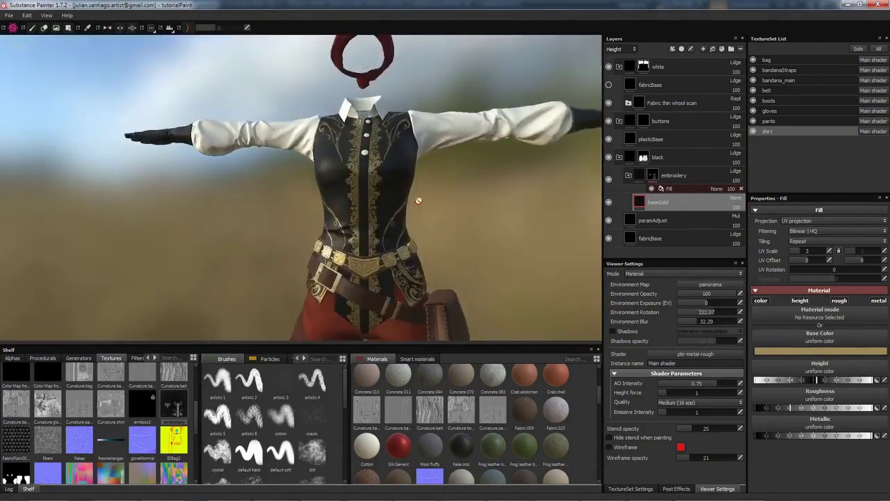
{"action": "right_click_drag", "start_coordinate": [419, 198], "coordinate": [455, 222], "text": "alt"}
{"action": "left_click_drag", "start_coordinate": [455, 222], "coordinate": [479, 233], "text": "alt"}
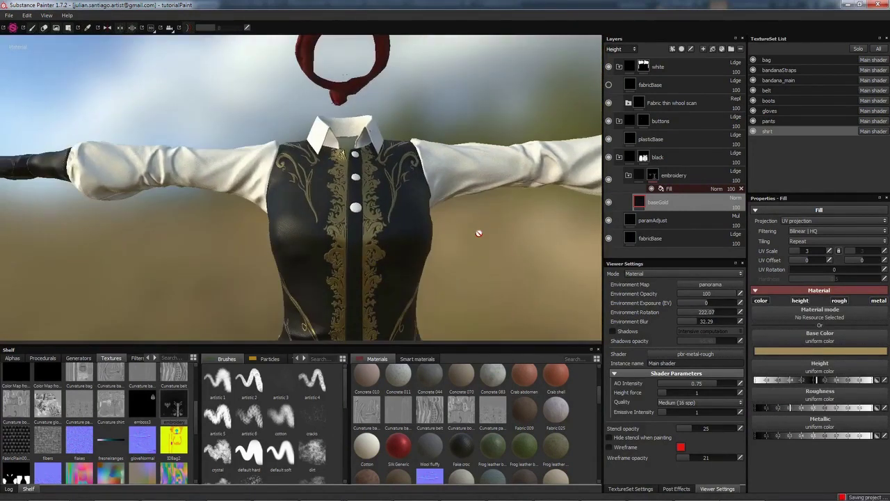
{"action": "left_click_drag", "start_coordinate": [455, 344], "coordinate": [459, 394]}
{"action": "mouse_move", "coordinate": [465, 265]}
{"action": "left_mouse_down", "text": "alt"}
{"action": "mouse_move", "coordinate": [489, 298]}
{"action": "mouse_move", "coordinate": [473, 268]}
{"action": "left_mouse_up", "text": "alt"}
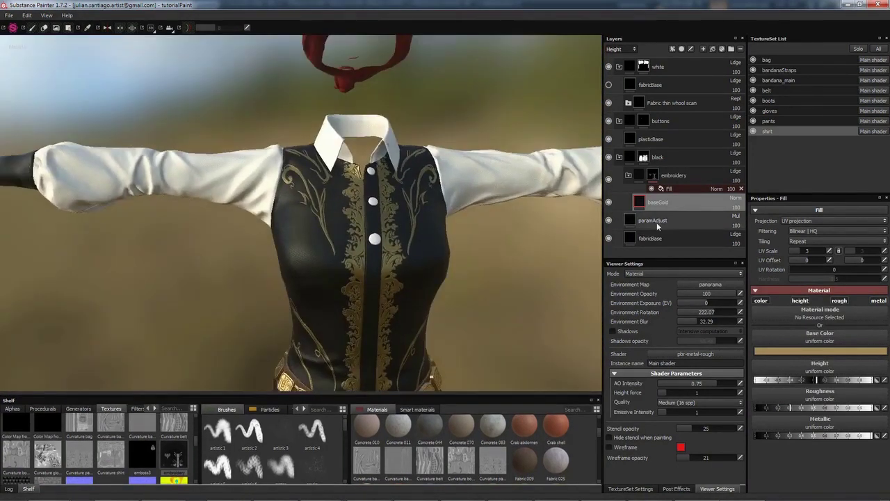
Add a fill layer named edgeWear above the paramAdjust layer and give it a black mask
{"action": "left_click", "coordinate": [656, 222]}
{"action": "middle_click_drag", "start_coordinate": [455, 279], "coordinate": [435, 203], "text": "alt"}
{"action": "left_click_drag", "start_coordinate": [436, 203], "coordinate": [422, 164], "text": "alt"}
{"action": "left_click", "coordinate": [712, 48]}
{"action": "double_click", "coordinate": [655, 220]}
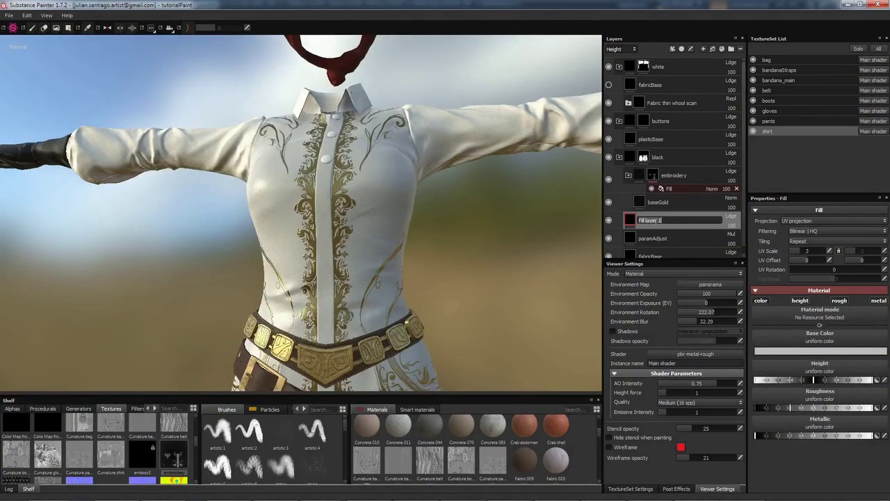
{"action": "right_click", "coordinate": [650, 222]}
{"action": "left_click", "coordinate": [667, 235]}
Add a generator to the edgeWear layer's mask and assign MG Edge Notch to it
{"action": "right_click", "coordinate": [643, 219]}
{"action": "left_click", "coordinate": [687, 421]}
{"action": "left_click_drag", "start_coordinate": [480, 229], "coordinate": [490, 270], "text": "alt"}
{"action": "left_click", "coordinate": [819, 224]}
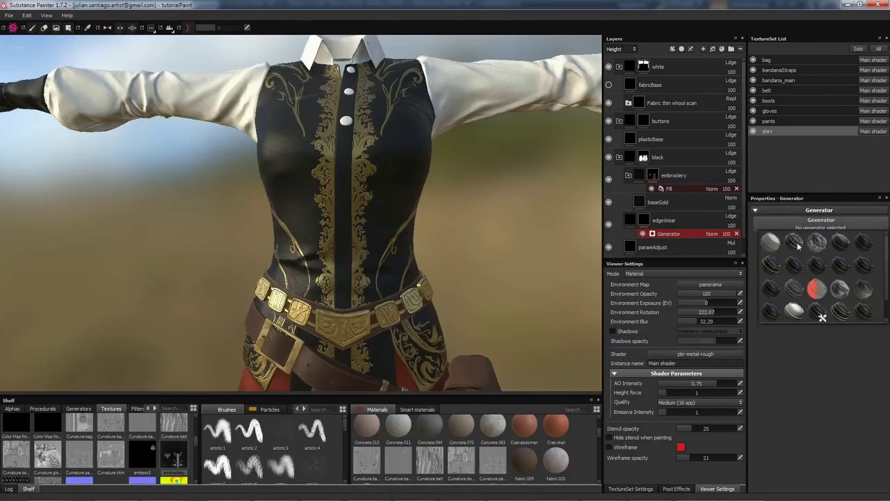
{"action": "left_click", "coordinate": [80, 409]}
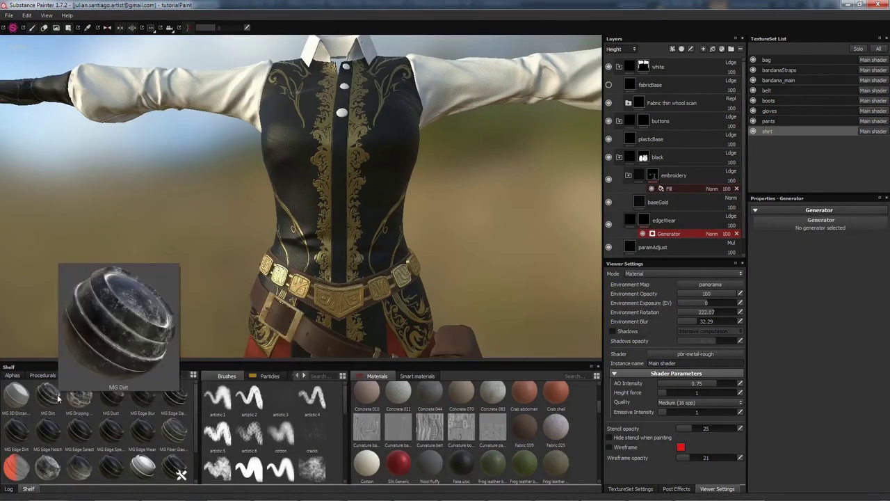
{"action": "mouse_move", "coordinate": [48, 436]}
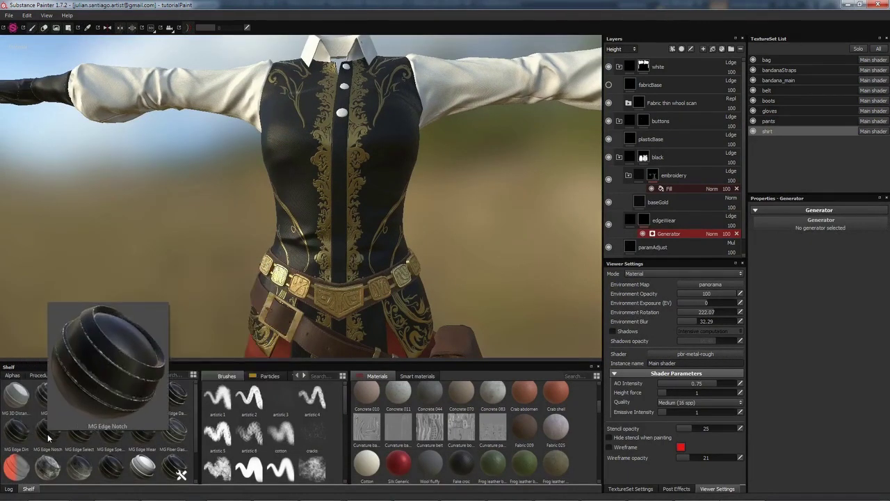
{"action": "left_click_drag", "start_coordinate": [56, 435], "coordinate": [821, 219]}
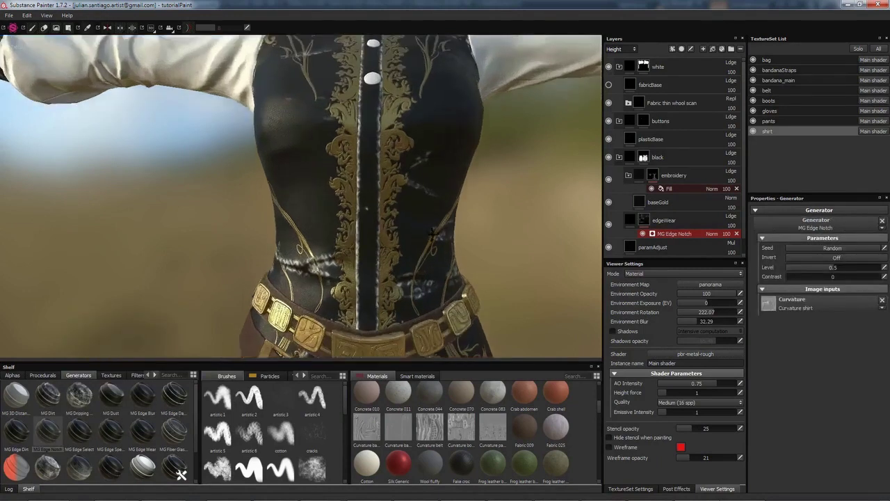
Replace the MG Edge Notch generator on the edgeWear layer's mask with MG Dirt
{"action": "left_click_drag", "start_coordinate": [433, 233], "coordinate": [454, 235], "text": "alt"}
{"action": "left_click", "coordinate": [882, 300]}
{"action": "key", "text": "ctrl+z"}
{"action": "left_click", "coordinate": [882, 221]}
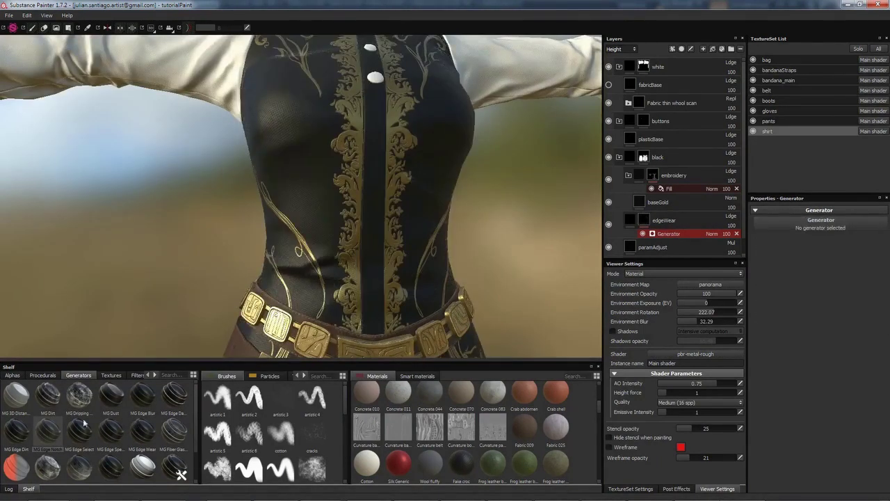
{"action": "left_click_drag", "start_coordinate": [47, 396], "coordinate": [815, 222]}
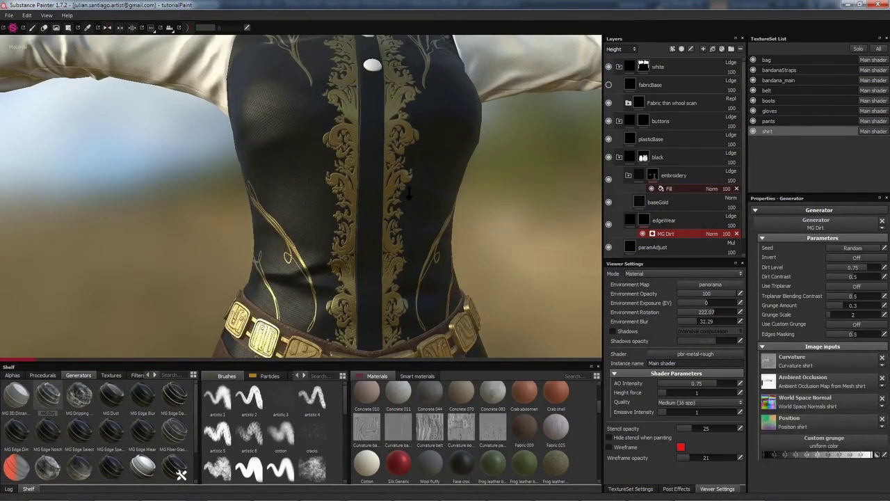
{"action": "middle_click_drag", "start_coordinate": [507, 157], "coordinate": [499, 219], "text": "alt"}
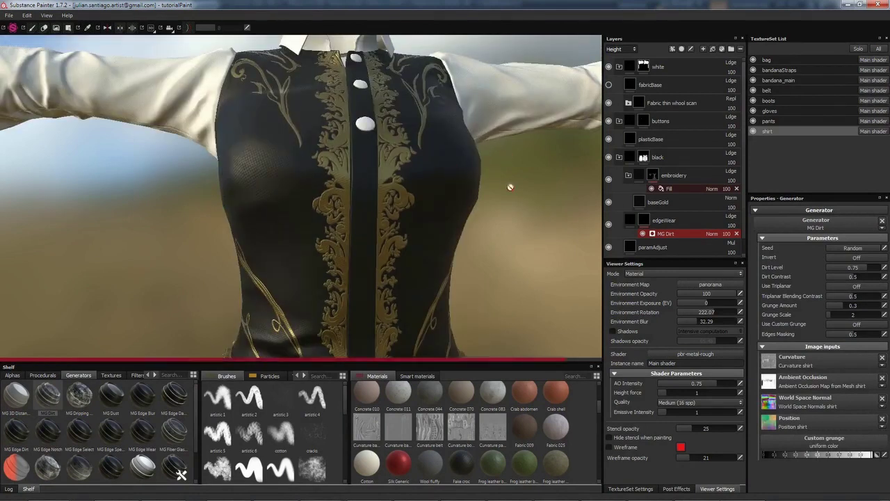
{"action": "right_click_drag", "start_coordinate": [510, 187], "coordinate": [461, 215], "text": "alt"}
{"action": "middle_click_drag", "start_coordinate": [461, 215], "coordinate": [465, 178], "text": "alt"}
Set the MG Dirt generator's Grunge Amount to 0.2 and check the wear on the vest
{"action": "type", "text": "."}
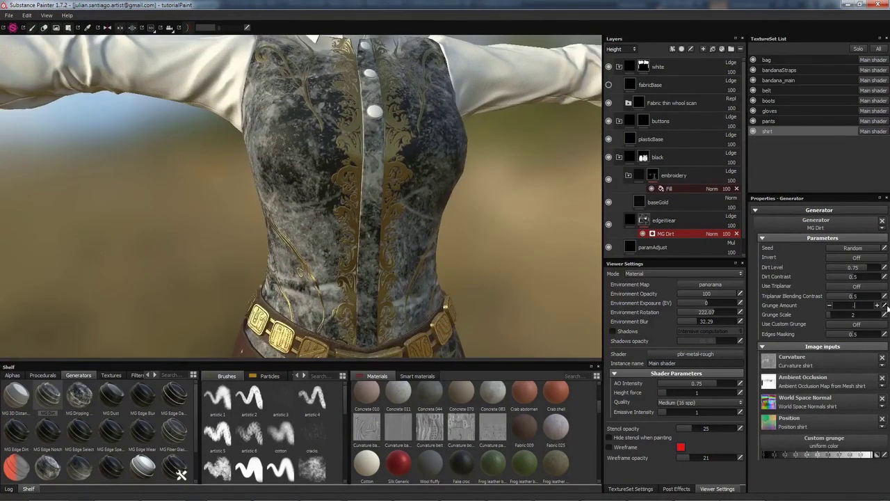
{"action": "type", "text": "3"}
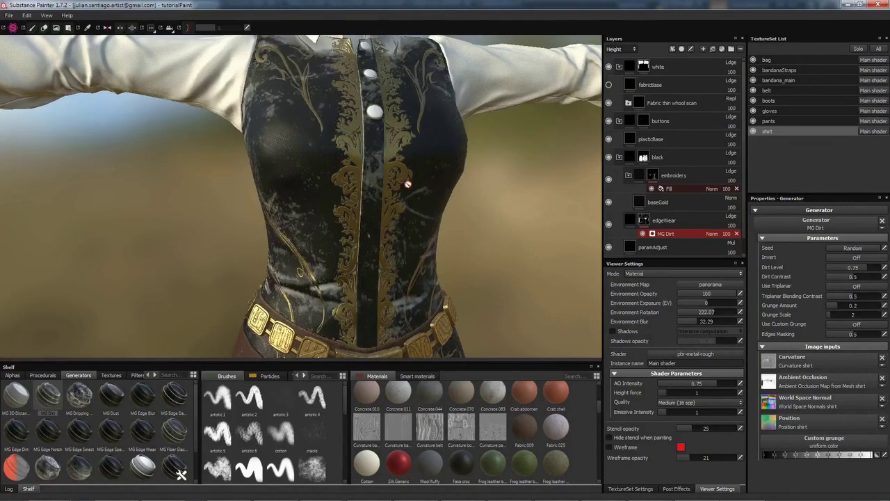
{"action": "left_click_drag", "start_coordinate": [408, 184], "coordinate": [481, 173], "text": "alt"}
{"action": "middle_click_drag", "start_coordinate": [480, 173], "coordinate": [478, 217], "text": "alt"}
{"action": "mouse_move", "coordinate": [441, 183]}
{"action": "left_mouse_down", "text": "alt"}
{"action": "mouse_move", "coordinate": [425, 206]}
{"action": "mouse_move", "coordinate": [445, 174]}
{"action": "left_mouse_up", "text": "alt"}
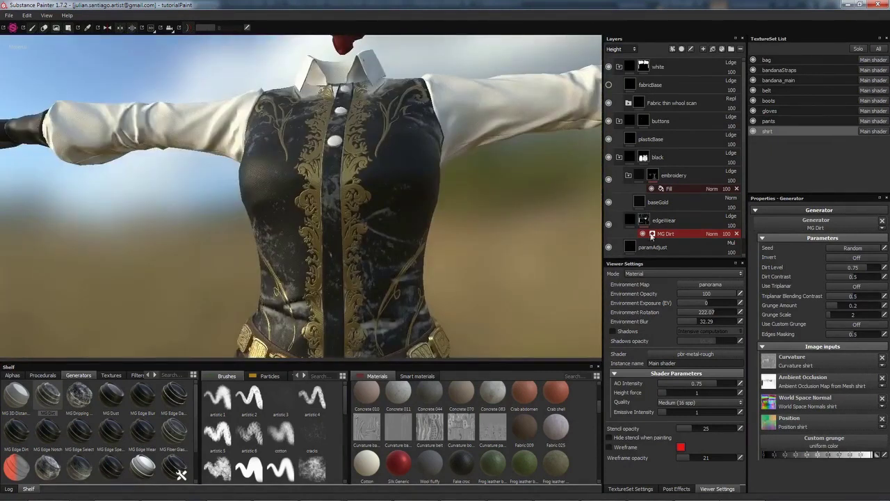
Show the Base Color channel in the layer stack and set the edgeWear layer's opacity to 9
{"action": "left_click", "coordinate": [647, 220]}
{"action": "left_click", "coordinate": [622, 49]}
{"action": "left_click", "coordinate": [625, 60]}
{"action": "left_click", "coordinate": [631, 220]}
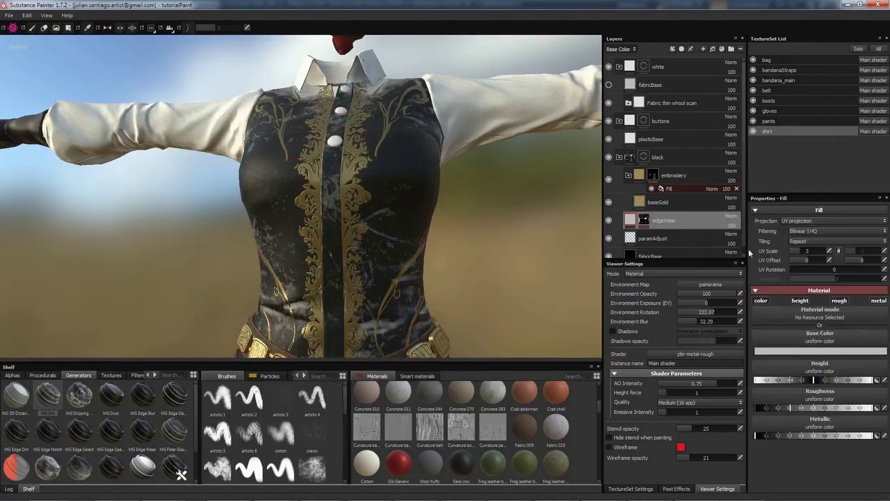
{"action": "left_click_drag", "start_coordinate": [445, 149], "coordinate": [299, 87], "text": "alt"}
{"action": "mouse_move", "coordinate": [415, 210]}
{"action": "right_mouse_down", "text": "shift"}
{"action": "mouse_move", "coordinate": [498, 241]}
{"action": "mouse_move", "coordinate": [411, 210]}
{"action": "right_mouse_up", "text": "shift"}
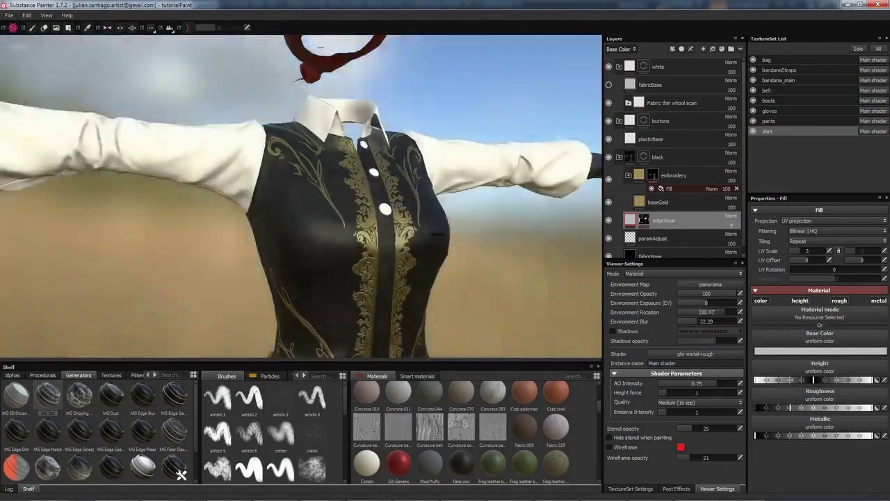
Rotate the environment lighting to 294.07 and examine the collar and vest up close
{"action": "left_click_drag", "start_coordinate": [376, 140], "coordinate": [424, 173], "text": "alt"}
{"action": "right_click_drag", "start_coordinate": [424, 174], "coordinate": [473, 195], "text": "alt"}
{"action": "left_click_drag", "start_coordinate": [417, 181], "coordinate": [441, 174], "text": "alt"}
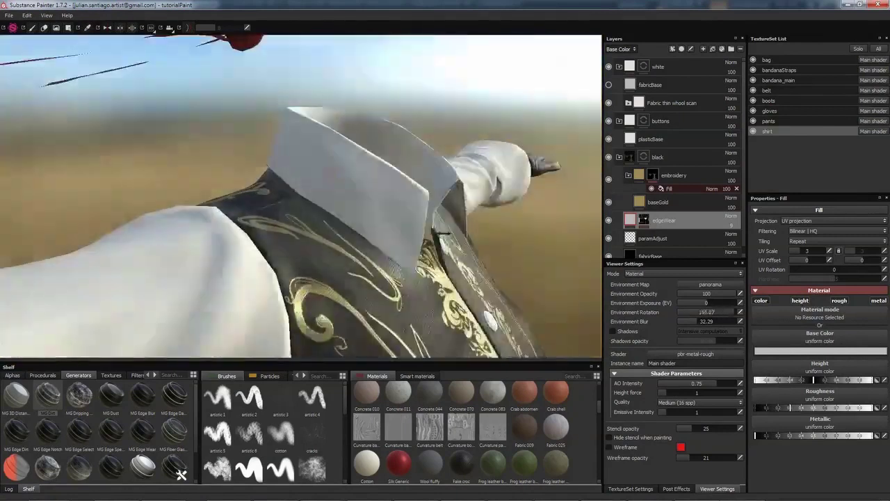
{"action": "right_click_drag", "start_coordinate": [441, 233], "coordinate": [549, 188], "text": "shift"}
{"action": "left_click_drag", "start_coordinate": [480, 183], "coordinate": [404, 216], "text": "alt"}
Create a folder named stitches1 and a fill layer named stitchesBase with a black mask
{"action": "left_click", "coordinate": [731, 49]}
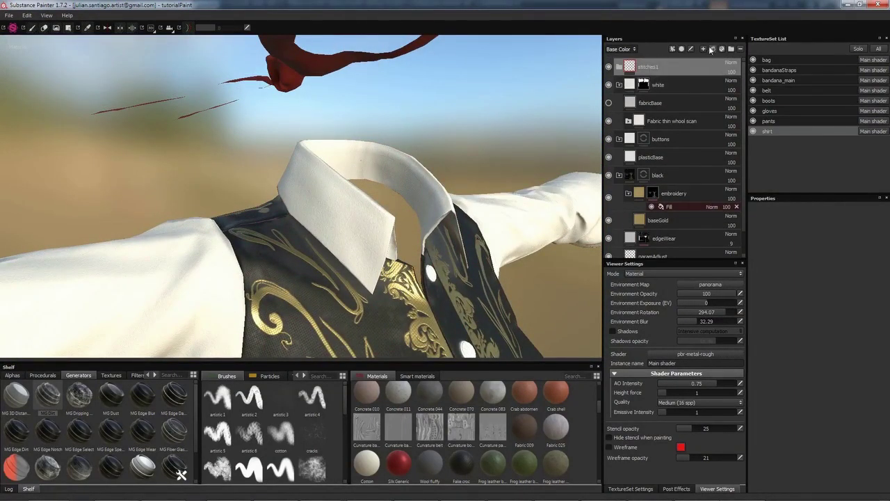
{"action": "left_click", "coordinate": [712, 49]}
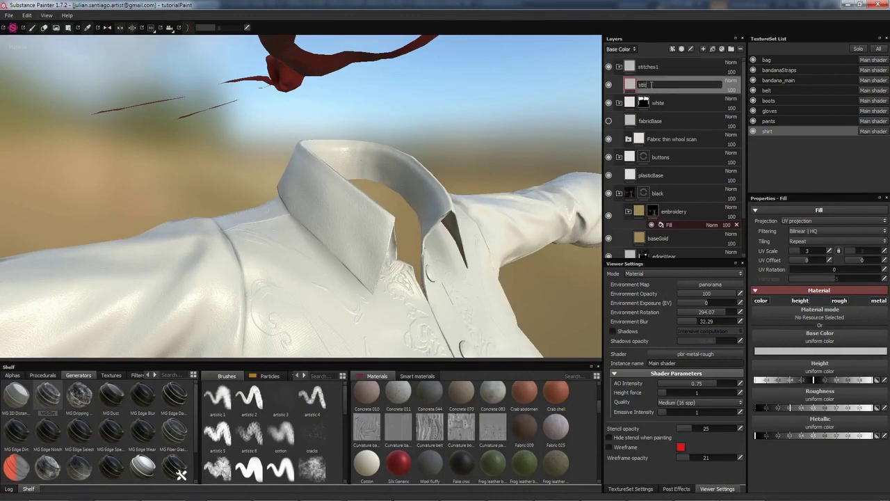
{"action": "right_click", "coordinate": [651, 85]}
{"action": "left_click", "coordinate": [670, 99]}
{"action": "left_click", "coordinate": [33, 28]}
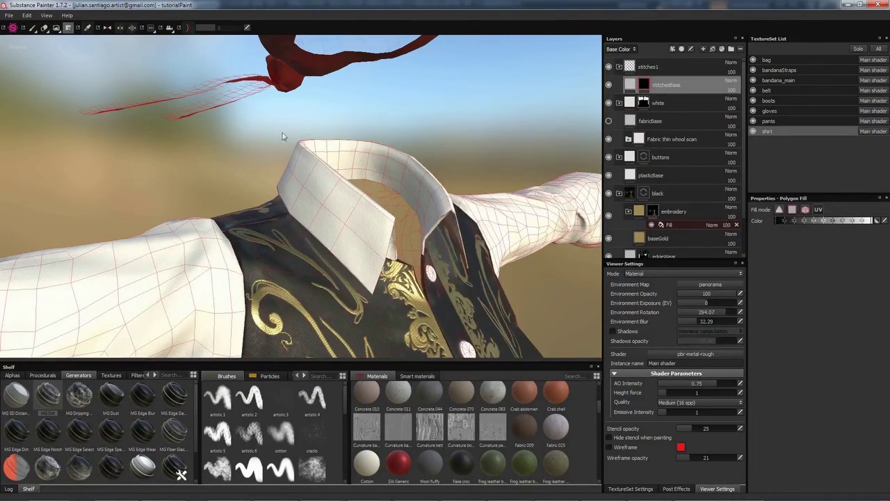
Set the stitchesBase layer's base color to red
{"action": "scroll", "coordinate": [407, 234], "scroll_direction": "up", "scroll_amount": 3}
{"action": "left_click", "coordinate": [630, 84]}
{"action": "left_click", "coordinate": [796, 351]}
{"action": "left_click", "coordinate": [800, 331]}
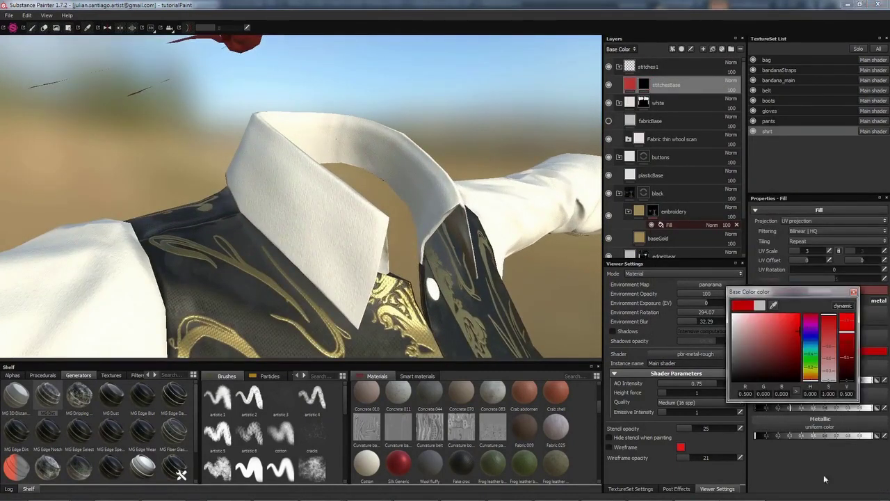
{"action": "left_click", "coordinate": [824, 475]}
Give the brush for the stitchesBase mask the Stitch alpha and set its spacing to 98
{"action": "left_click", "coordinate": [644, 84]}
{"action": "right_click_drag", "start_coordinate": [334, 250], "coordinate": [334, 239], "text": "ctrl"}
{"action": "left_click_drag", "start_coordinate": [334, 239], "coordinate": [348, 233], "text": "alt"}
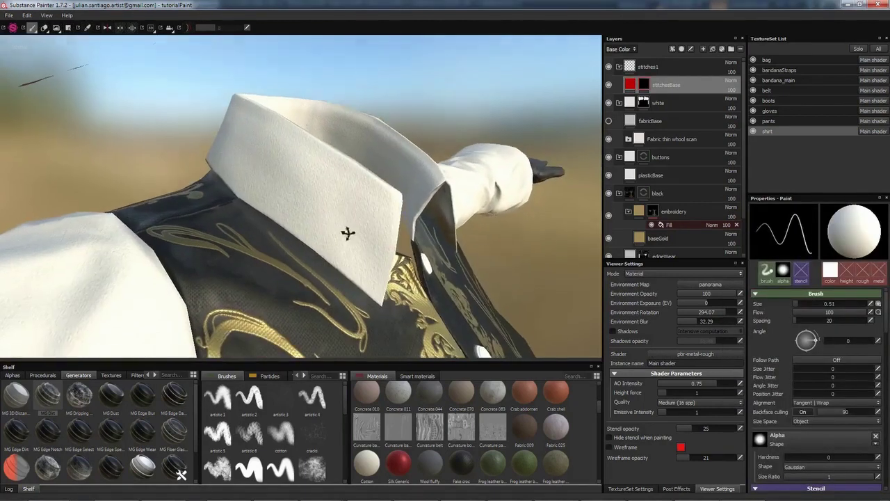
{"action": "left_click_drag", "start_coordinate": [346, 402], "coordinate": [346, 419]}
{"action": "scroll", "coordinate": [345, 418], "scroll_direction": "up", "scroll_amount": 2}
{"action": "left_click", "coordinate": [12, 375]}
{"action": "scroll", "coordinate": [195, 424], "scroll_direction": "down", "scroll_amount": 4}
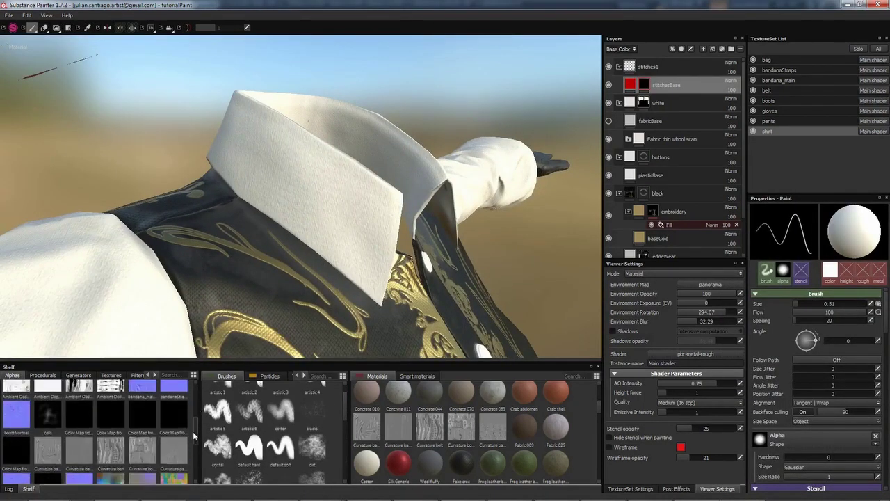
{"action": "scroll", "coordinate": [96, 435], "scroll_direction": "up", "scroll_amount": 2}
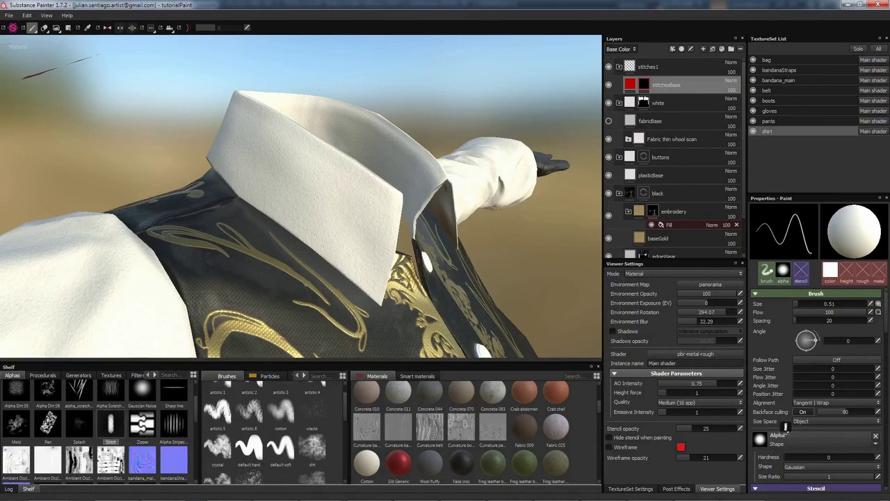
{"action": "left_click_drag", "start_coordinate": [786, 427], "coordinate": [765, 437]}
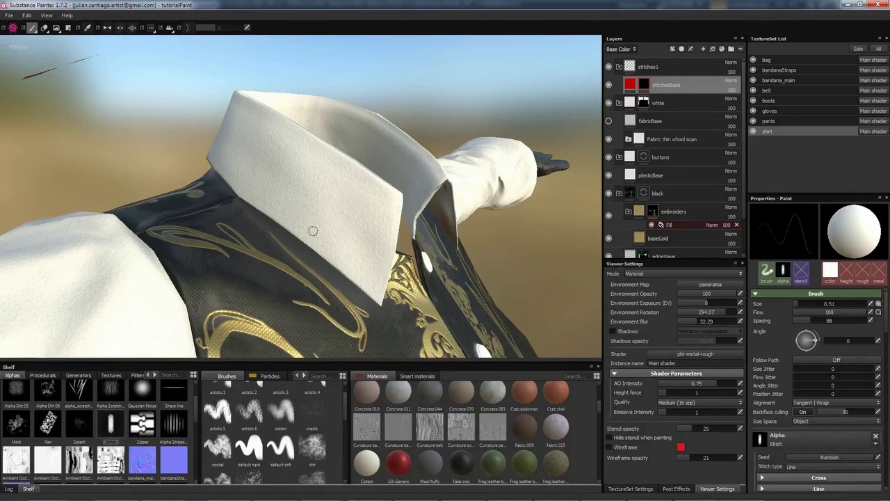
Turn on Follow Path for the stitch brush and set its size to 0.56 and spacing to 80
{"action": "left_click_drag", "start_coordinate": [313, 231], "coordinate": [369, 230], "text": "alt"}
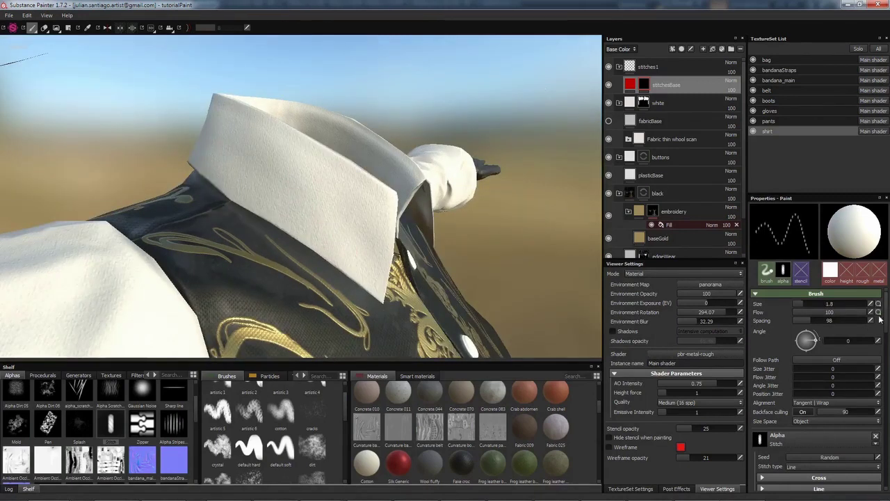
{"action": "scroll", "coordinate": [880, 318], "scroll_direction": "down", "scroll_amount": 2}
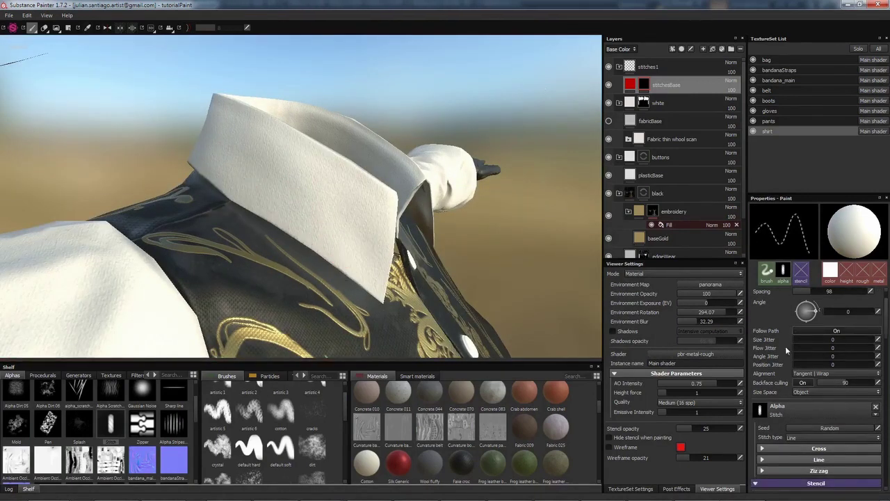
{"action": "scroll", "coordinate": [877, 336], "scroll_direction": "down", "scroll_amount": 1}
{"action": "scroll", "coordinate": [846, 374], "scroll_direction": "up", "scroll_amount": 3}
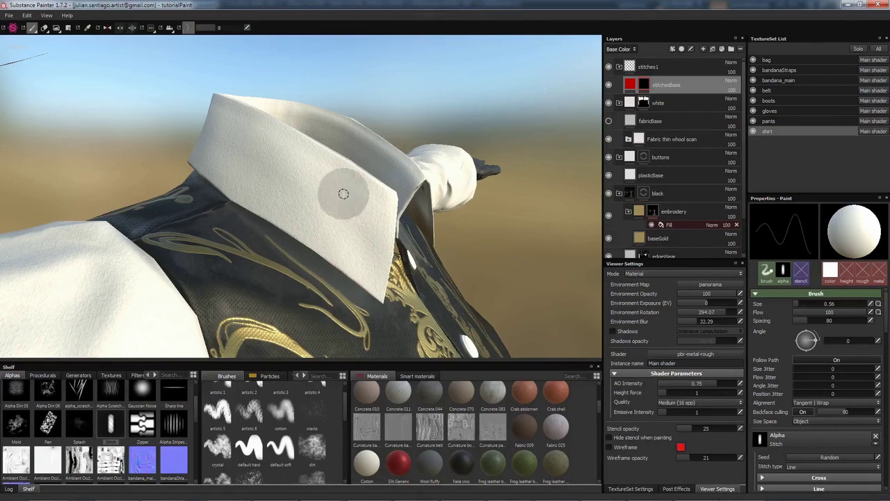
Set Scale Y to 0.94 in the Stitch alpha's Line parameters
{"action": "scroll", "coordinate": [817, 389], "scroll_direction": "down", "scroll_amount": 5}
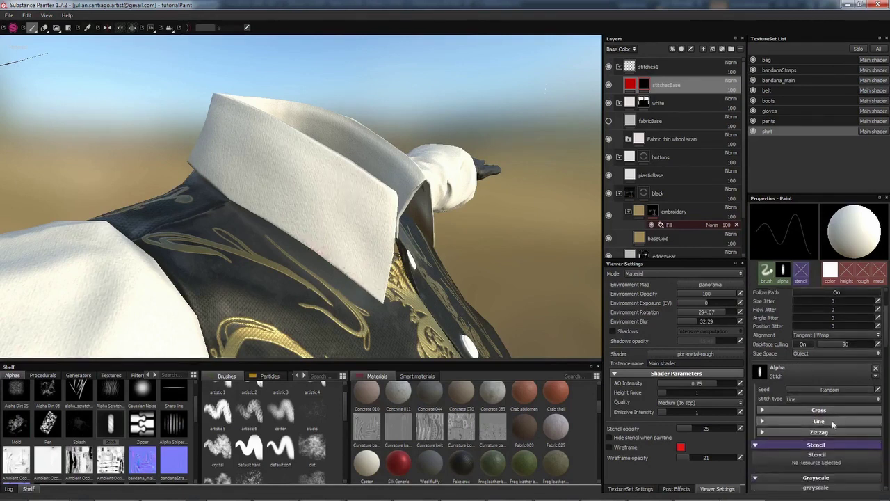
{"action": "left_click", "coordinate": [819, 421]}
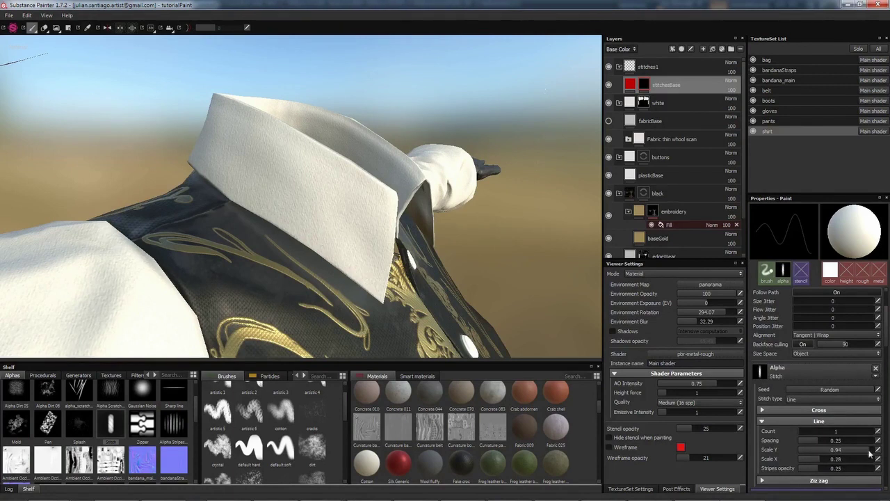
{"action": "scroll", "coordinate": [881, 299], "scroll_direction": "up", "scroll_amount": 5}
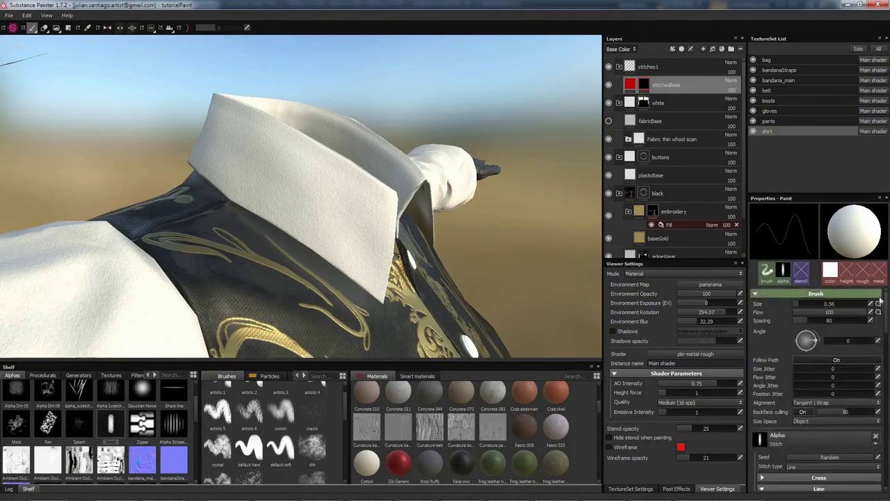
Set the brush spacing to 93, undo the trial stitches, and paint a stitch line along the collar's lower edge
{"action": "key", "text": "d"}
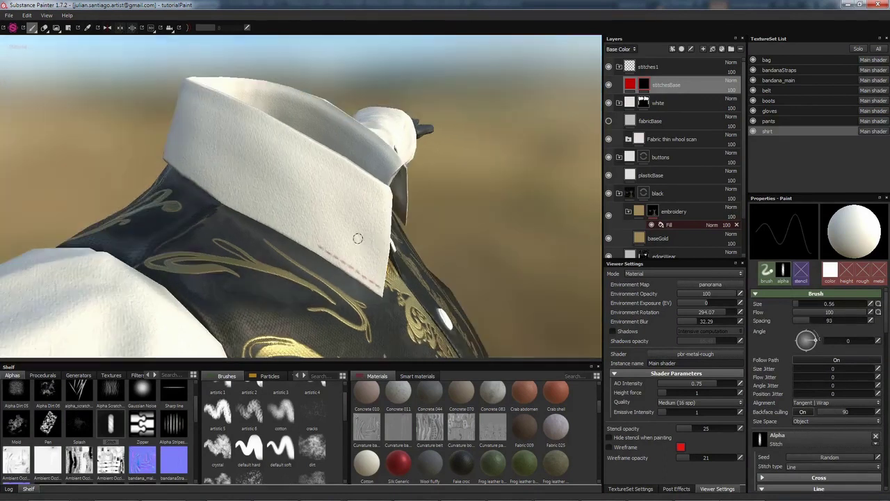
{"action": "key", "text": "ctrl+z"}
{"action": "key", "text": "d"}
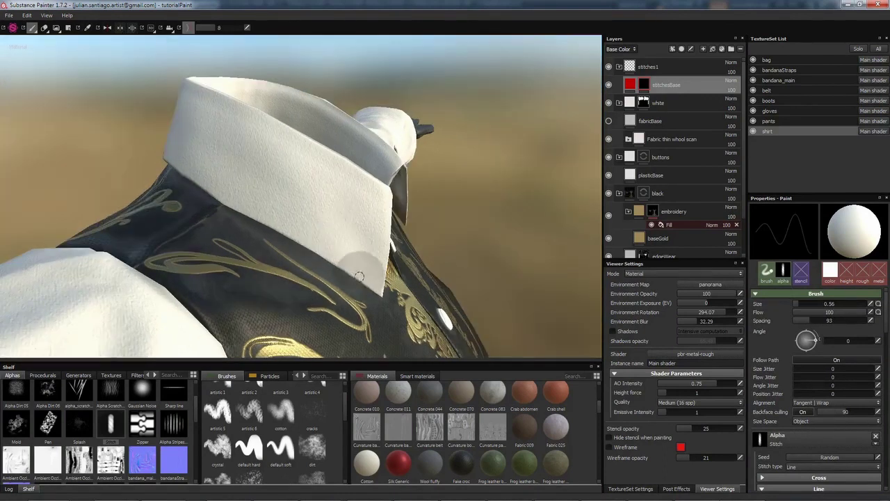
{"action": "left_click", "coordinate": [213, 29]}
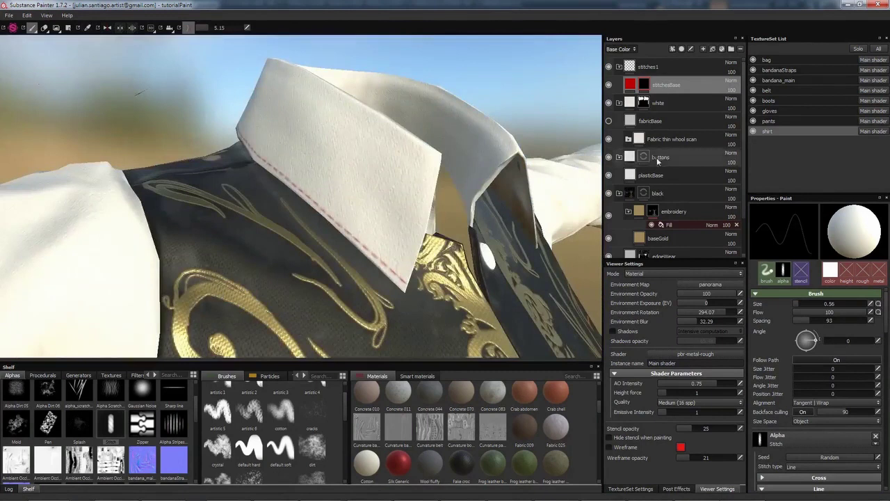
Change the stitchesBase layer's base color to white (1.000, 1.000, 1.000)
{"action": "left_click", "coordinate": [669, 224]}
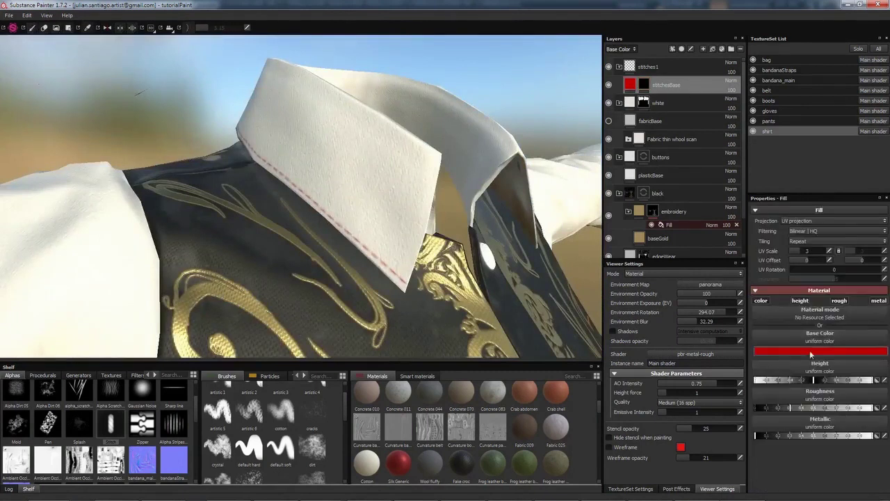
{"action": "left_click", "coordinate": [835, 409]}
{"action": "left_click_drag", "start_coordinate": [848, 337], "coordinate": [849, 311]}
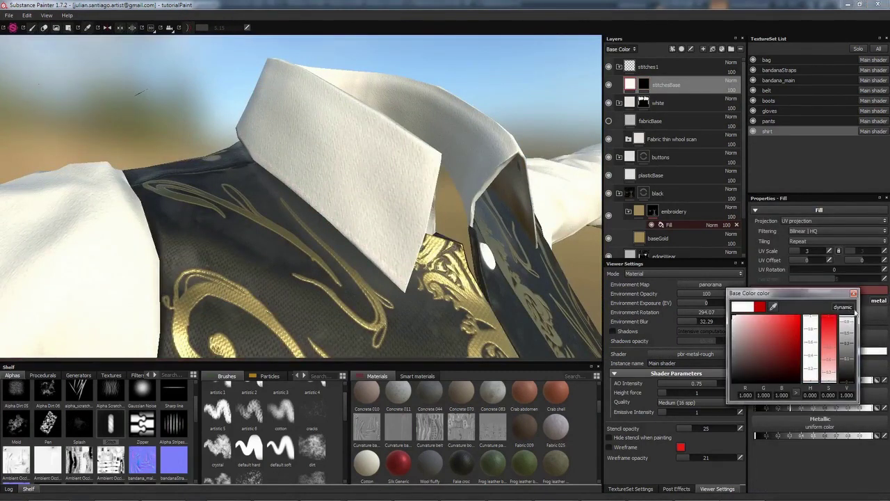
{"action": "left_click", "coordinate": [854, 294]}
{"action": "left_click_drag", "start_coordinate": [452, 237], "coordinate": [379, 133], "text": "alt"}
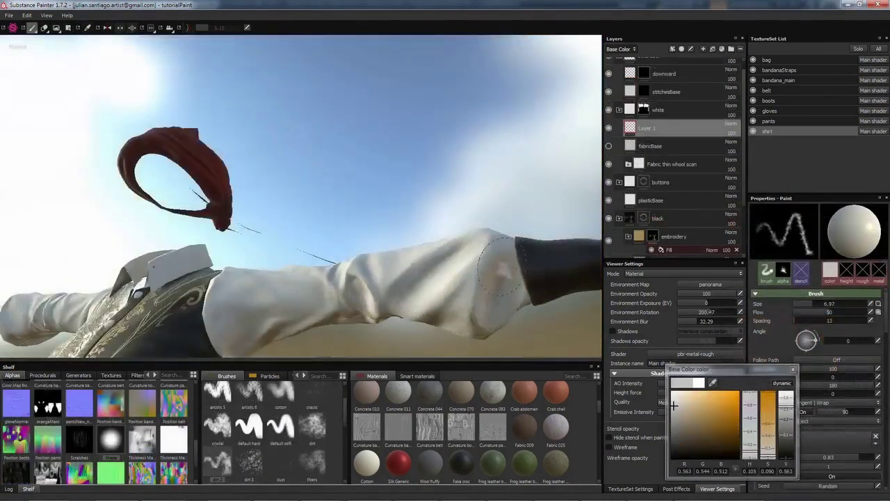
Set the brush size to 5.65 and paint subtle grey-beige dirt over the white sleeves on Layer 1
{"action": "mouse_move", "coordinate": [502, 267]}
{"action": "left_mouse_down", "text": "alt"}
{"action": "mouse_move", "coordinate": [445, 278]}
{"action": "mouse_move", "coordinate": [417, 271]}
{"action": "mouse_move", "coordinate": [425, 222]}
{"action": "mouse_move", "coordinate": [430, 264]}
{"action": "left_mouse_up", "text": "alt"}
{"action": "right_click_drag", "start_coordinate": [430, 264], "coordinate": [425, 264], "text": "ctrl"}
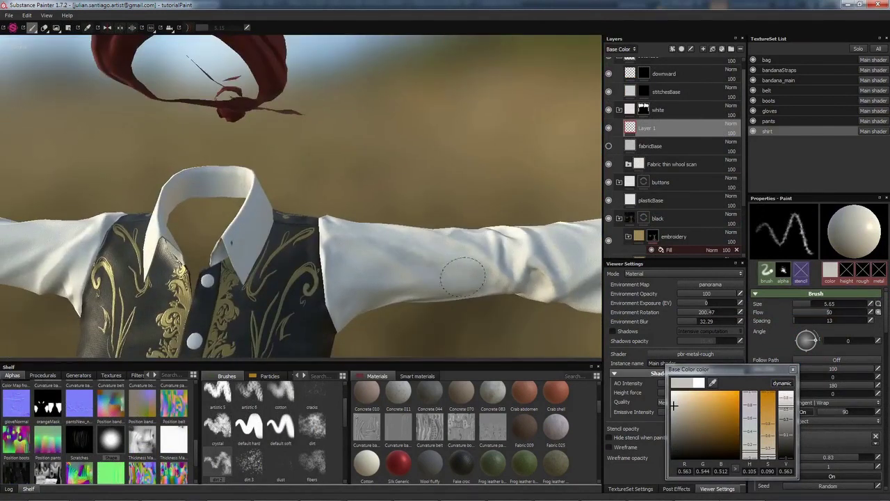
{"action": "mouse_move", "coordinate": [471, 278]}
{"action": "left_mouse_down", "text": "alt"}
{"action": "mouse_move", "coordinate": [485, 237]}
{"action": "mouse_move", "coordinate": [366, 262]}
{"action": "left_mouse_up", "text": "alt"}
{"action": "middle_click_drag", "start_coordinate": [366, 262], "coordinate": [367, 165], "text": "alt"}
{"action": "left_click_drag", "start_coordinate": [366, 165], "coordinate": [460, 244], "text": "alt"}
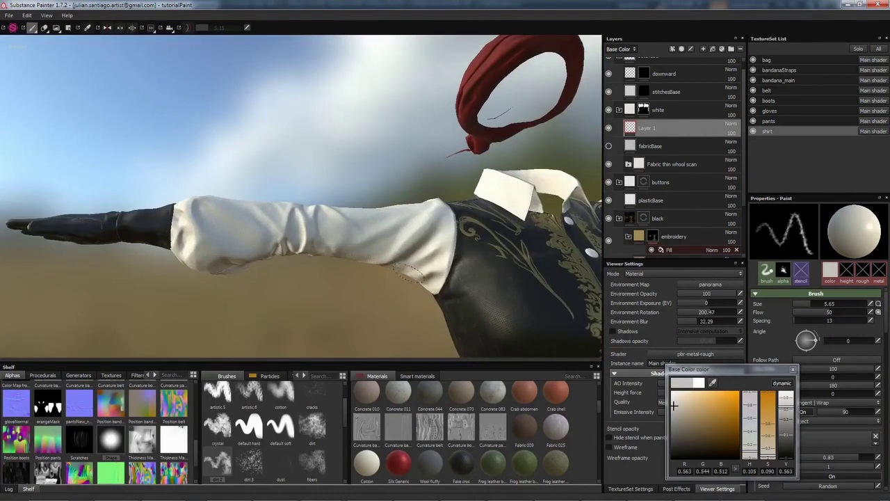
{"action": "mouse_move", "coordinate": [356, 240]}
{"action": "left_mouse_down", "text": "alt"}
{"action": "mouse_move", "coordinate": [341, 252]}
{"action": "mouse_move", "coordinate": [480, 244]}
{"action": "left_mouse_up", "text": "alt"}
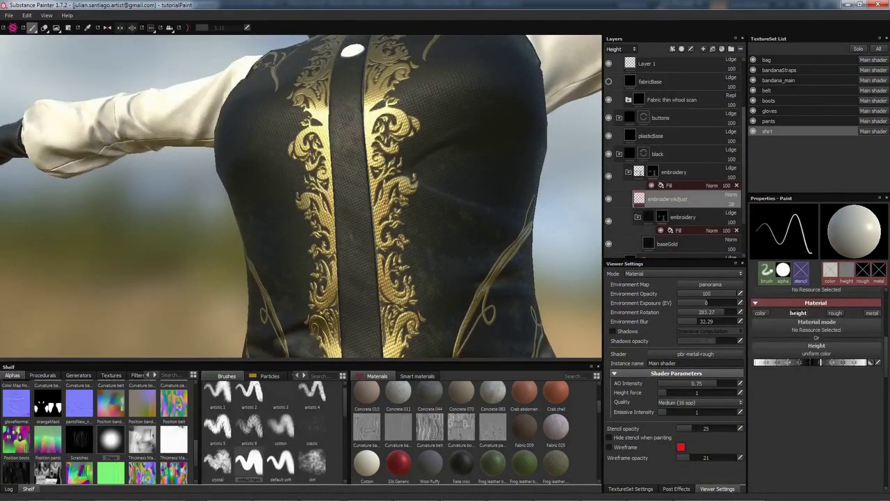
Set the embroideryAdjust layer's opacity in the Height channel to 23, checking the embroidery down to the belt
{"action": "left_click_drag", "start_coordinate": [726, 216], "coordinate": [729, 217]}
{"action": "left_click_drag", "start_coordinate": [417, 208], "coordinate": [351, 256], "text": "alt"}
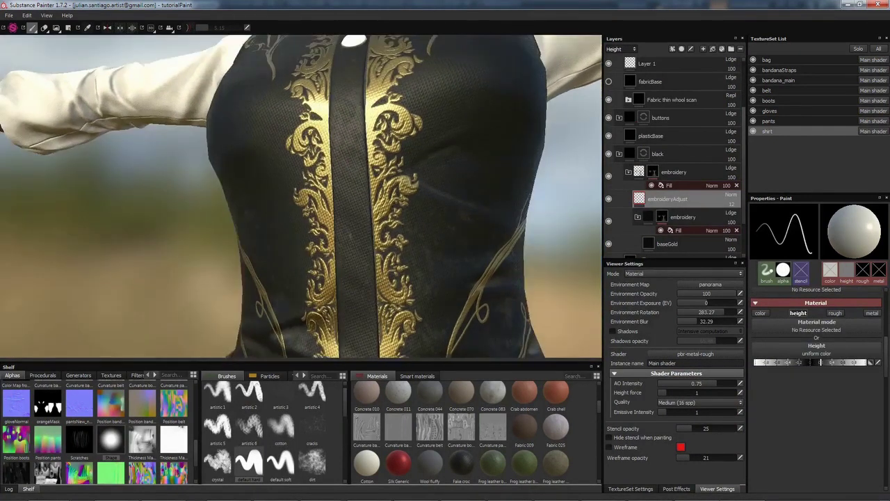
{"action": "left_click_drag", "start_coordinate": [396, 306], "coordinate": [428, 210], "text": "ctrl+alt"}
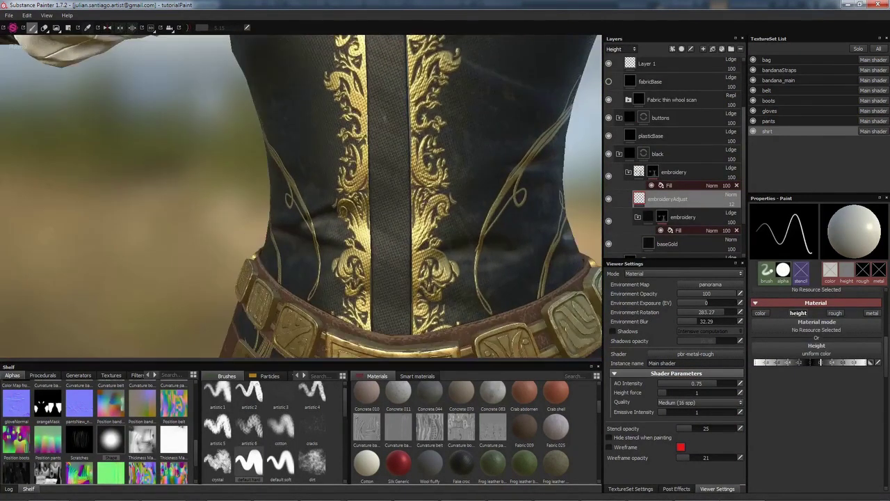
{"action": "left_click", "coordinate": [733, 204]}
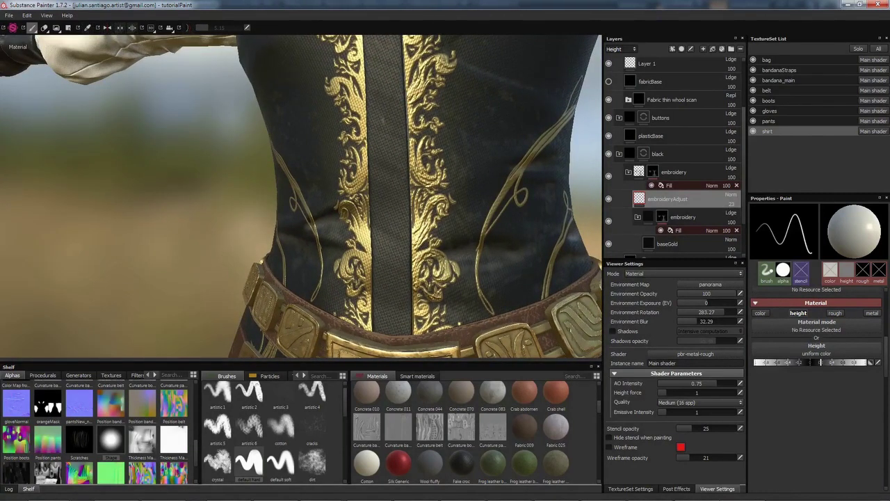
{"action": "left_click_drag", "start_coordinate": [435, 312], "coordinate": [457, 204], "text": "alt"}
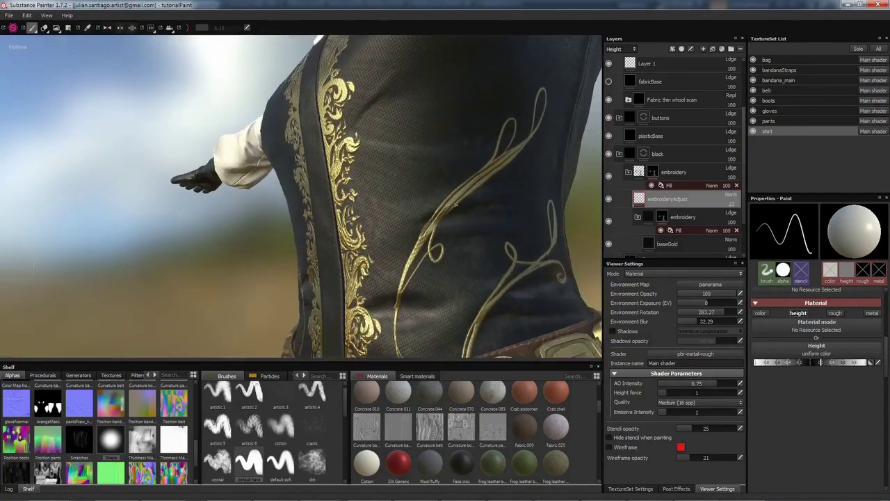
{"action": "left_click_drag", "start_coordinate": [400, 288], "coordinate": [326, 281], "text": "alt"}
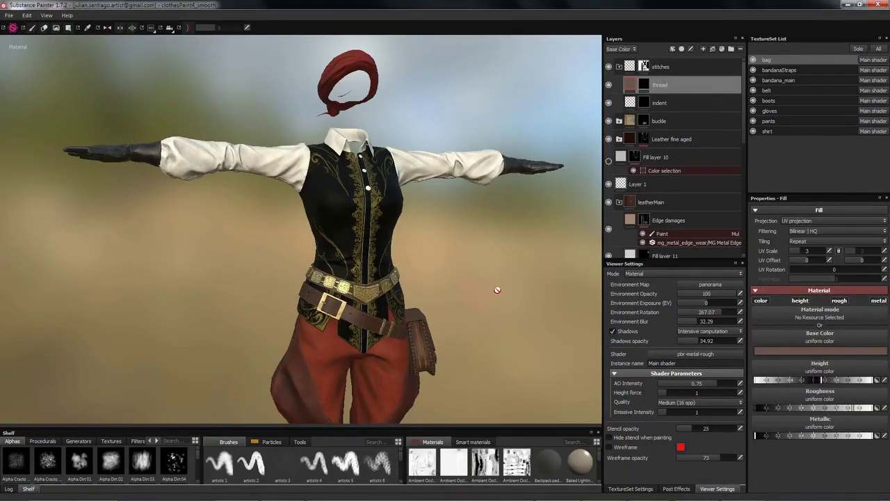
{"action": "left_click_drag", "start_coordinate": [473, 263], "coordinate": [479, 256], "text": "alt"}
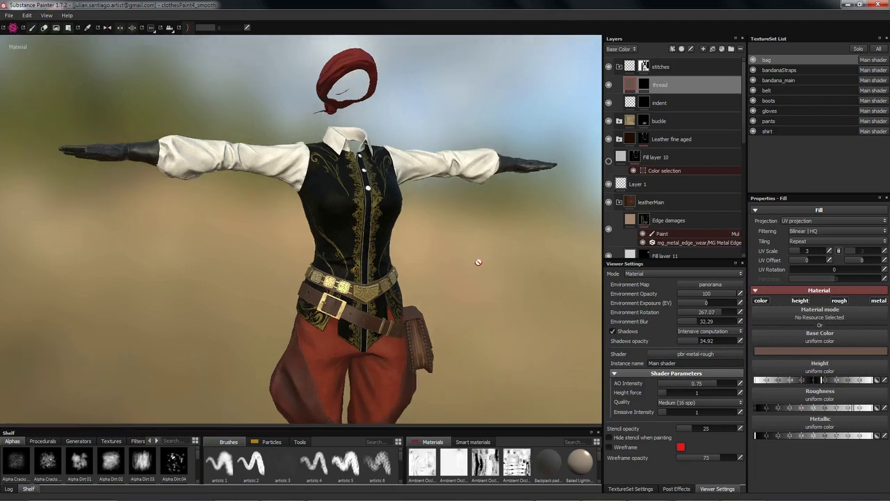
Start exporting the textures and browse for the output location to E:\DocumentsB\work\realCC\Adventurer\Blender\textures\tutorial
{"action": "left_click", "coordinate": [10, 15]}
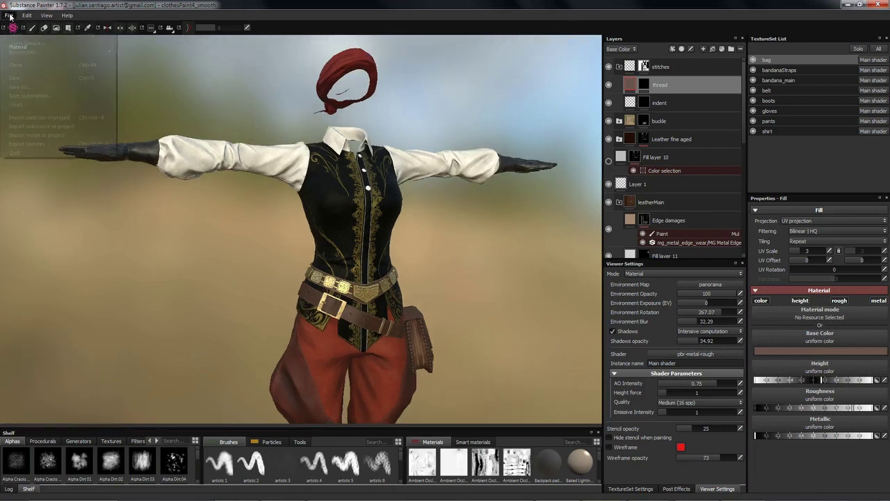
{"action": "left_click", "coordinate": [46, 143]}
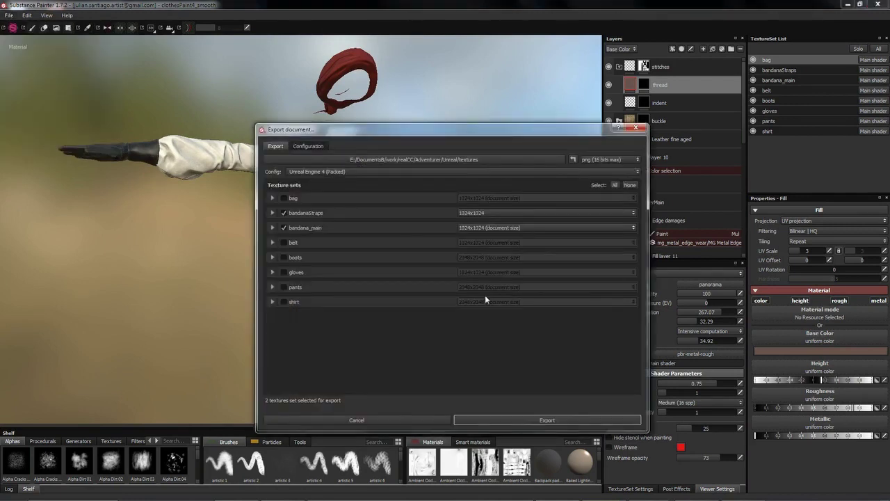
{"action": "left_click", "coordinate": [478, 159]}
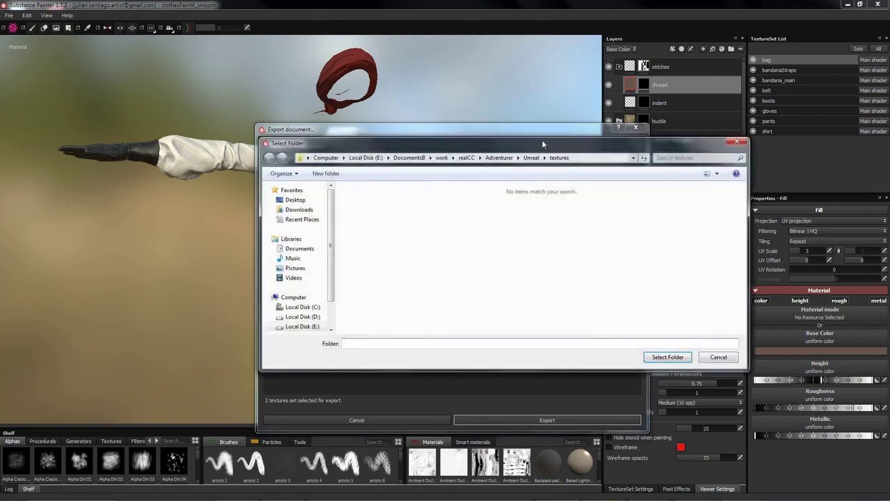
{"action": "left_click", "coordinate": [583, 160]}
{"action": "type", "text": "E:\\DocumentsB\\work\\realCC\\Adventurer\\Blender\\textures\\tutorial"}
{"action": "key", "text": "Return"}
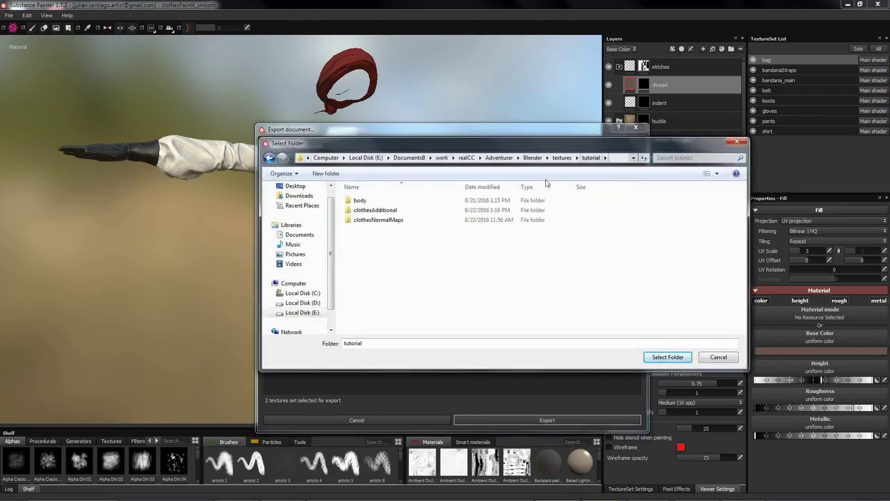
Create a folder named clothesPBR inside the tutorial folder and set it as the export destination
{"action": "right_click", "coordinate": [419, 254]}
{"action": "mouse_move", "coordinate": [362, 352]}
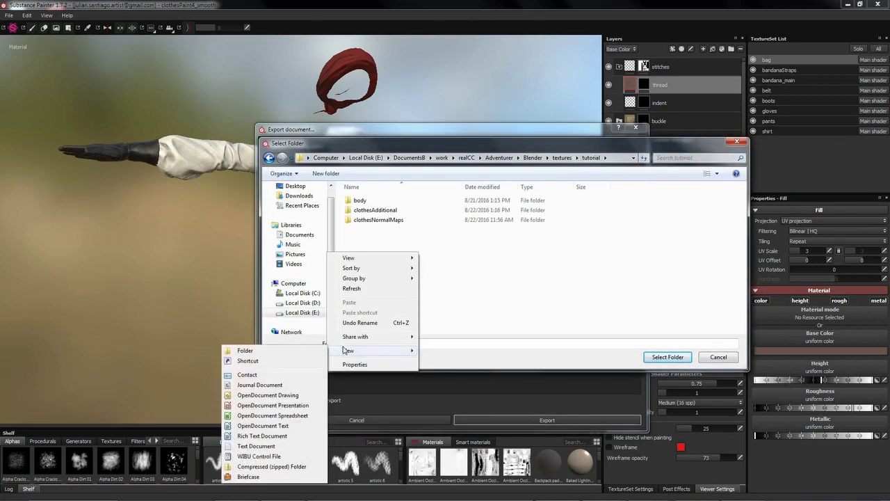
{"action": "left_click", "coordinate": [278, 354]}
{"action": "type", "text": "c"}
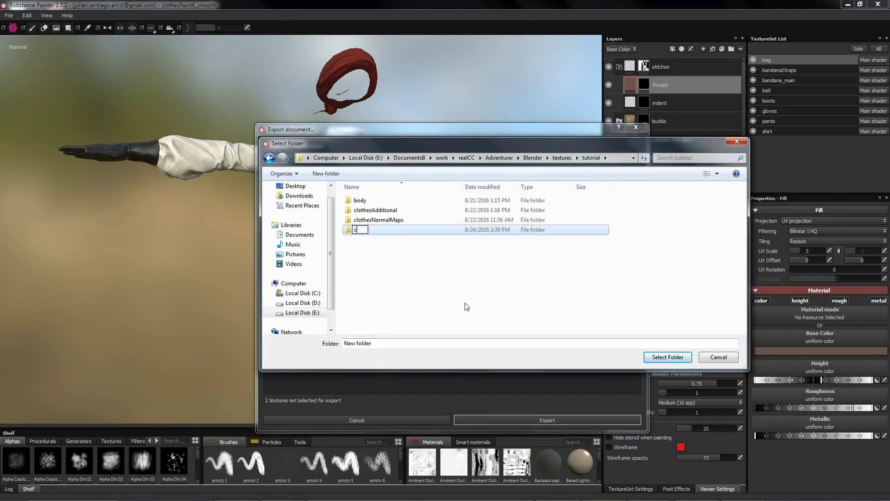
{"action": "type", "text": "lothesPBR"}
{"action": "key", "text": "Return"}
{"action": "key", "text": "Return"}
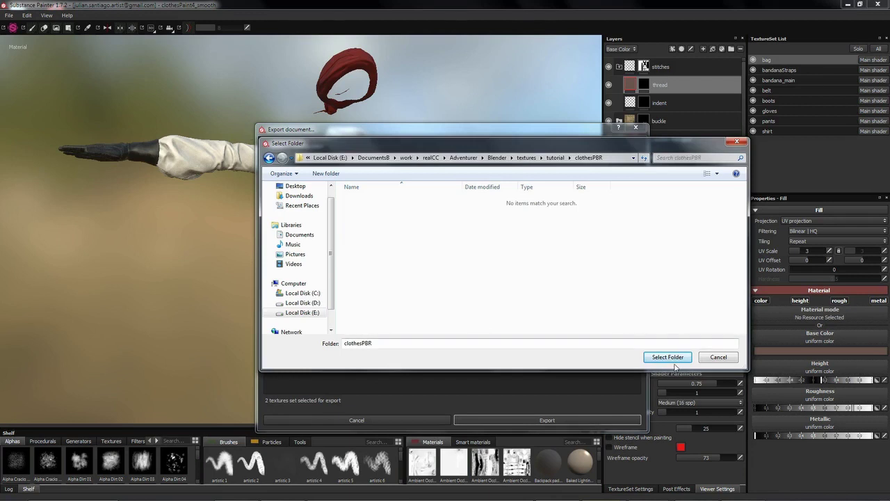
{"action": "left_click", "coordinate": [673, 357]}
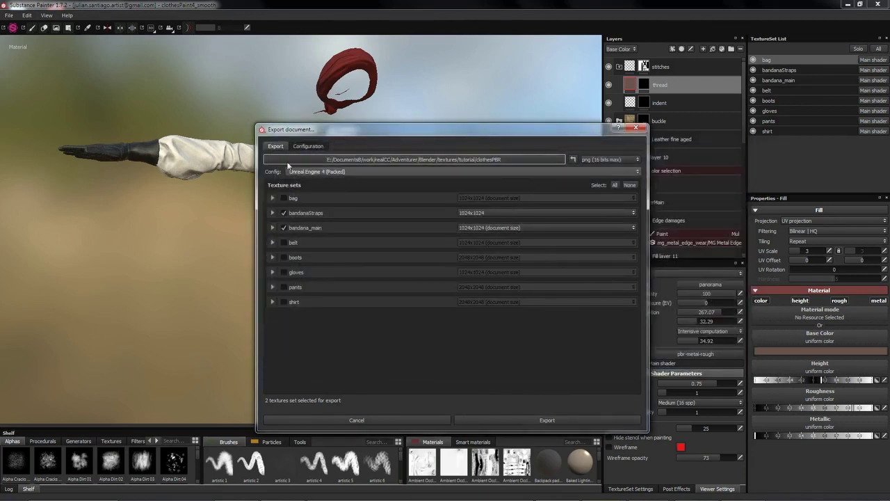
Include the bag, belt, boots, gloves, pants and shirt texture sets in the export
{"action": "left_click", "coordinate": [283, 198]}
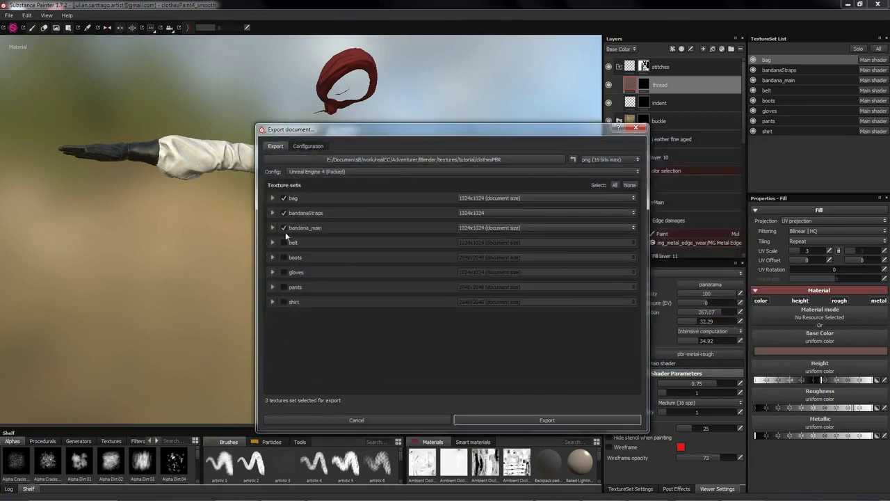
{"action": "left_click", "coordinate": [283, 242]}
{"action": "left_click", "coordinate": [283, 257]}
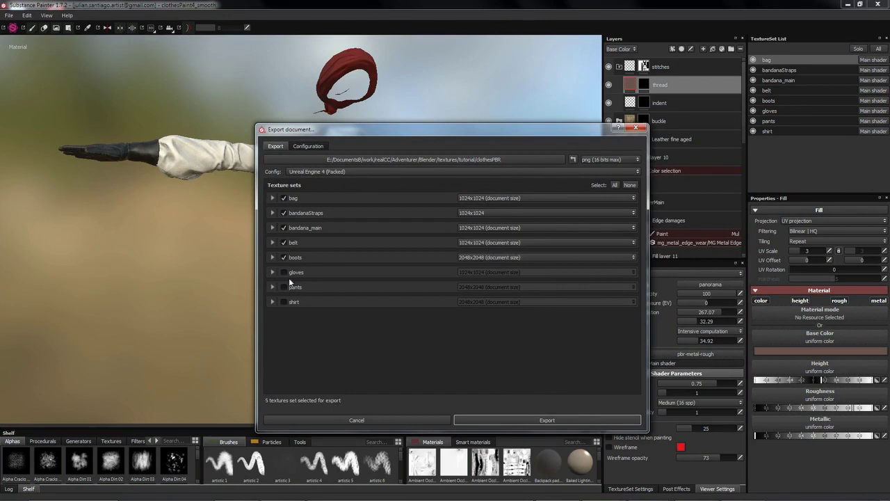
{"action": "left_click", "coordinate": [284, 272]}
{"action": "left_click", "coordinate": [283, 287]}
{"action": "left_click", "coordinate": [284, 302]}
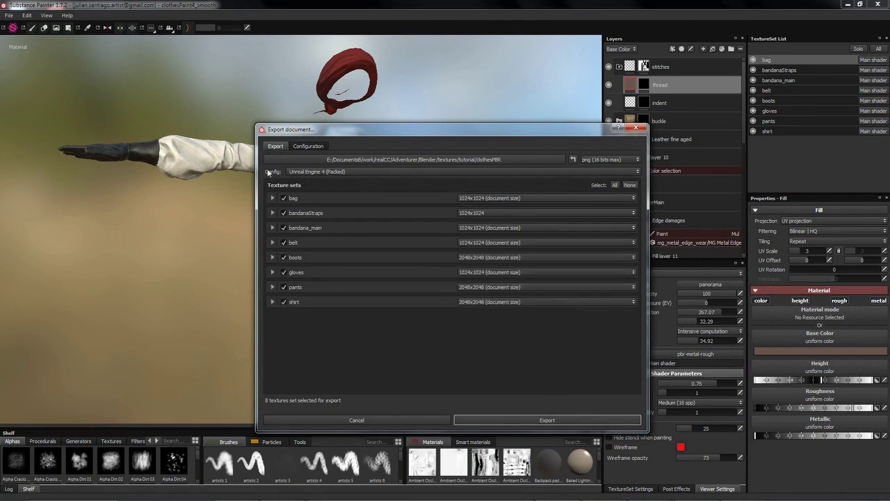
Set the export configuration to Document channels + Normal and export the selected texture sets
{"action": "left_click", "coordinate": [316, 172]}
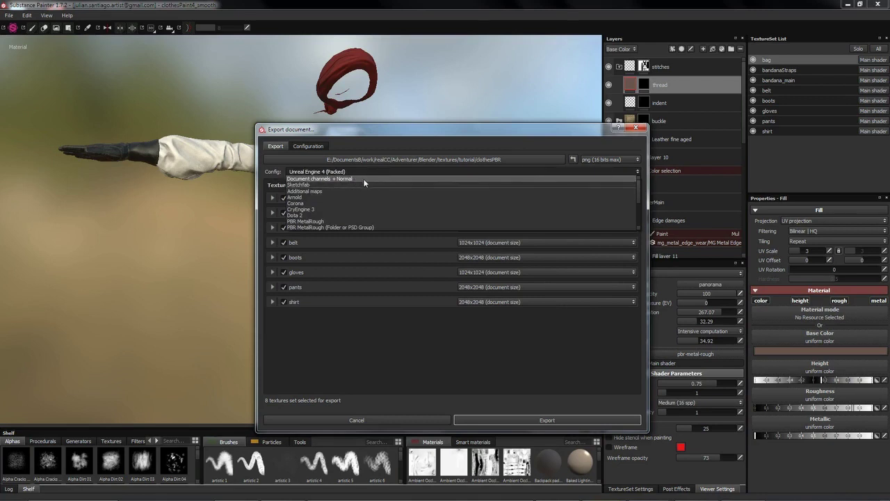
{"action": "left_click", "coordinate": [370, 179]}
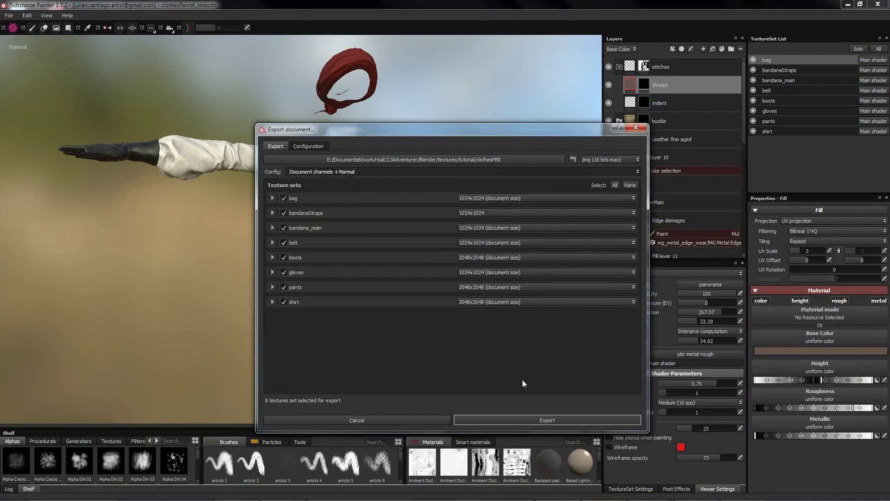
{"action": "left_click", "coordinate": [538, 420]}
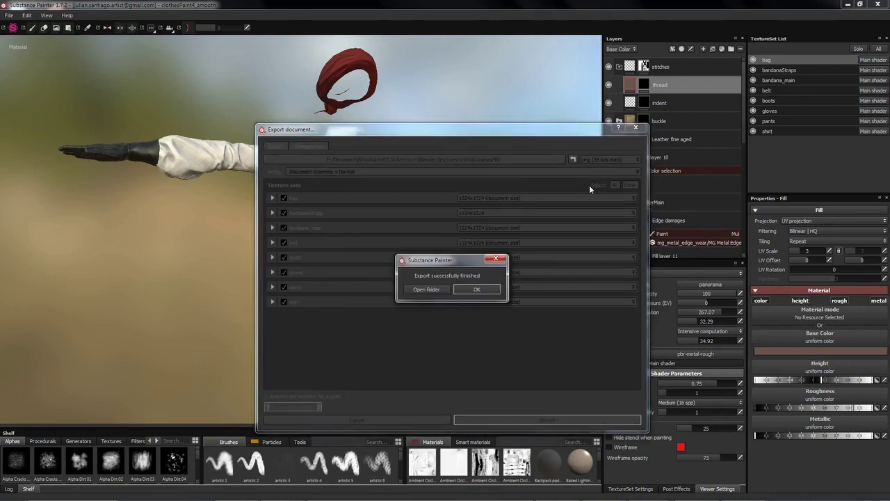
Open the export folder and examine the exported maps, including the boots and bag OpenGL normal maps
{"action": "left_click", "coordinate": [433, 292]}
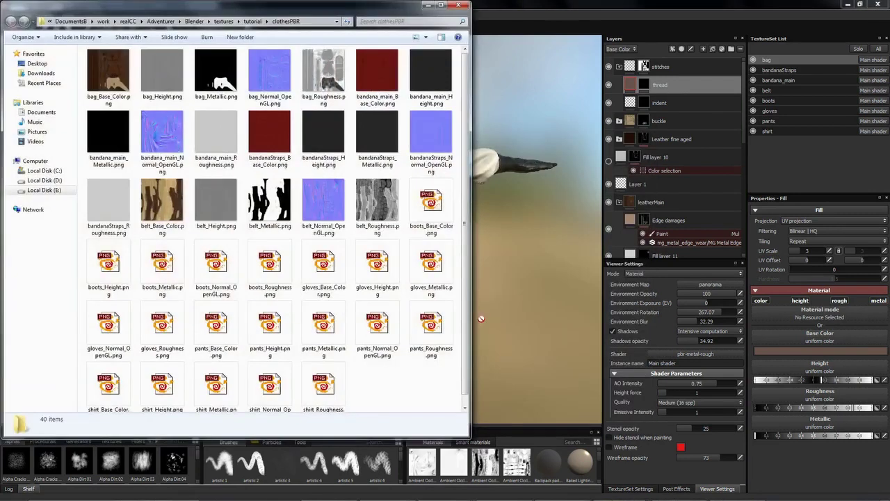
{"action": "left_click_drag", "start_coordinate": [343, 12], "coordinate": [586, 27]}
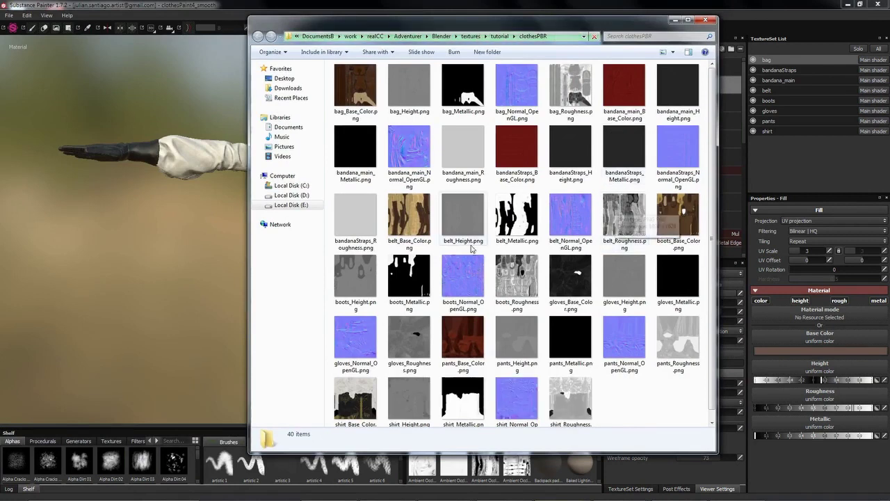
{"action": "left_click", "coordinate": [468, 285]}
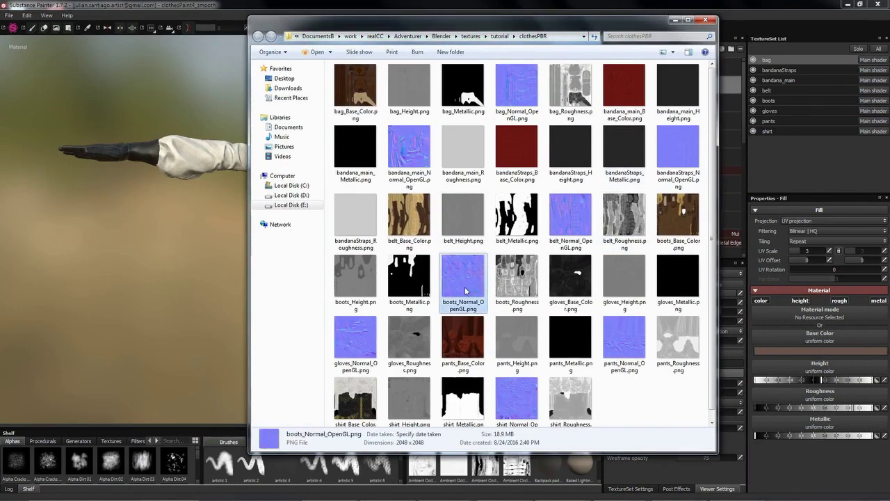
{"action": "double_click", "coordinate": [466, 290]}
{"action": "left_click", "coordinate": [517, 87]}
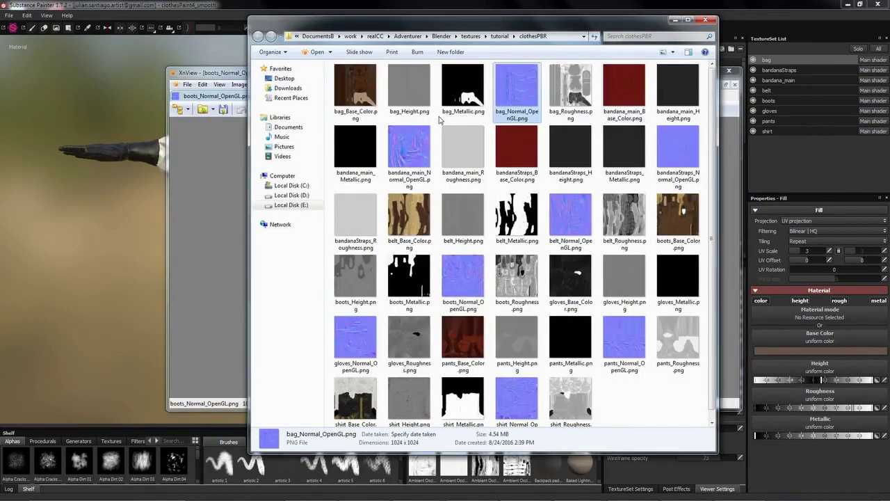
{"action": "mouse_move", "coordinate": [360, 115]}
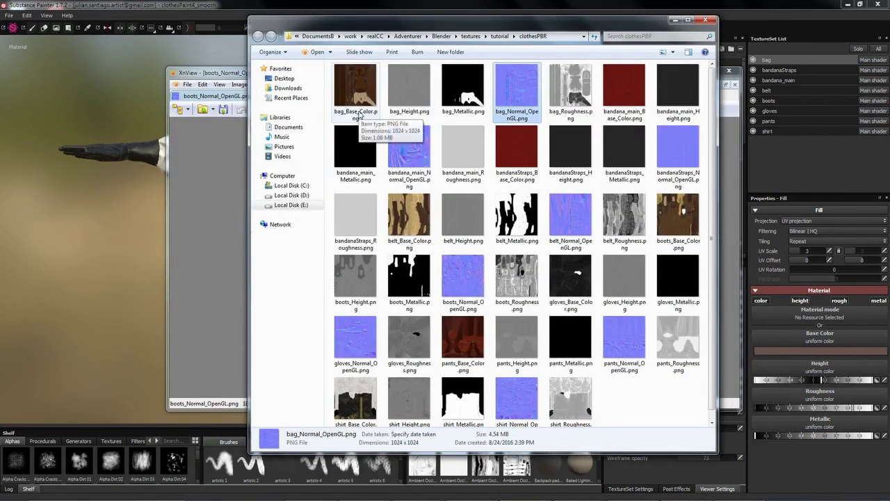
{"action": "mouse_move", "coordinate": [344, 162]}
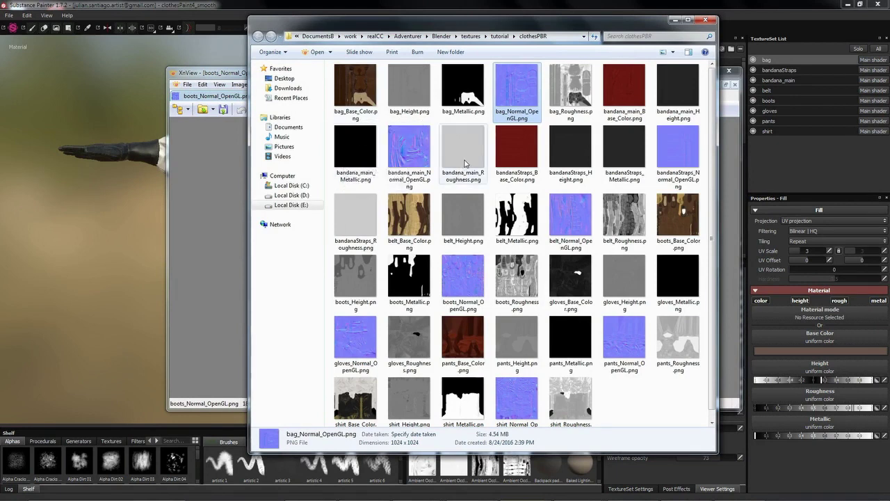
{"action": "mouse_move", "coordinate": [465, 163]}
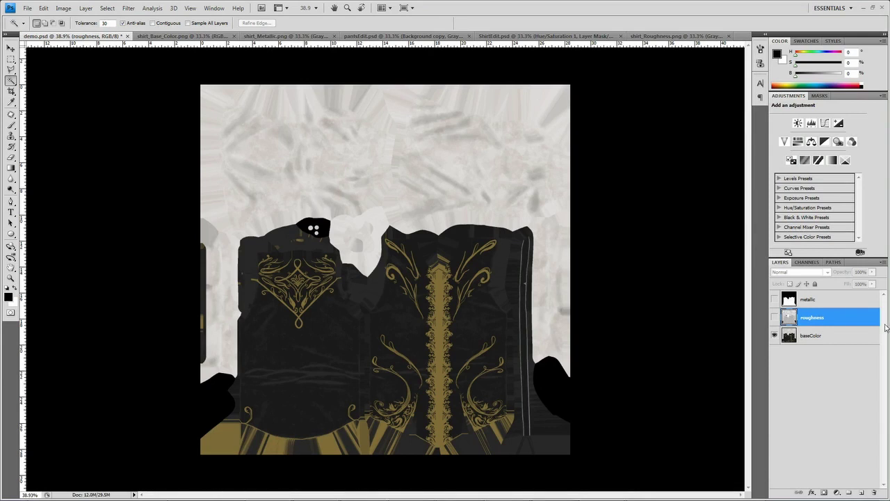
In Photoshop, show the roughness layer of demo.psd above the base color and invert it
{"action": "left_click", "coordinate": [775, 317]}
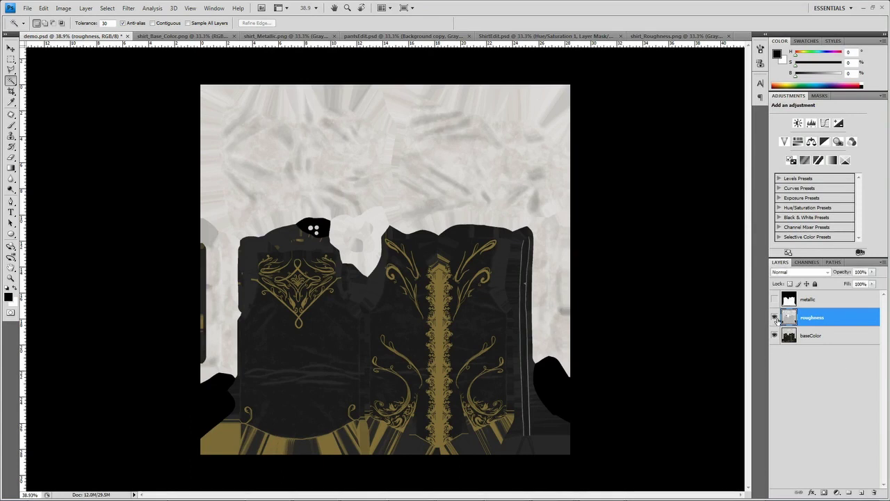
{"action": "left_click", "coordinate": [775, 300]}
{"action": "left_click", "coordinate": [774, 299]}
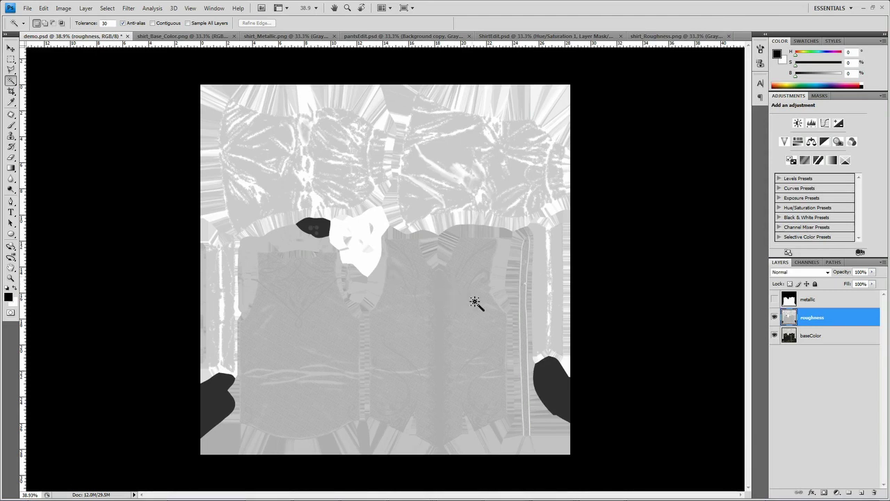
{"action": "key", "text": "ctrl+i"}
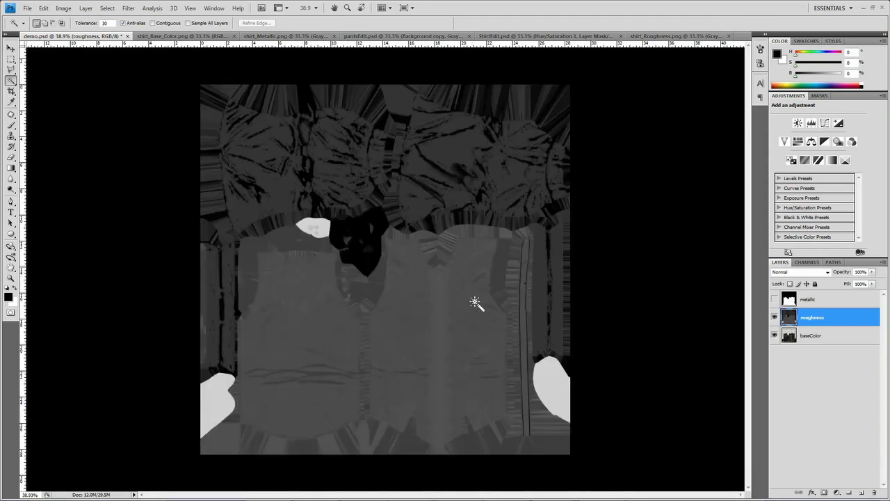
{"action": "scroll", "coordinate": [477, 357], "scroll_direction": "up", "scroll_amount": 2, "text": "alt"}
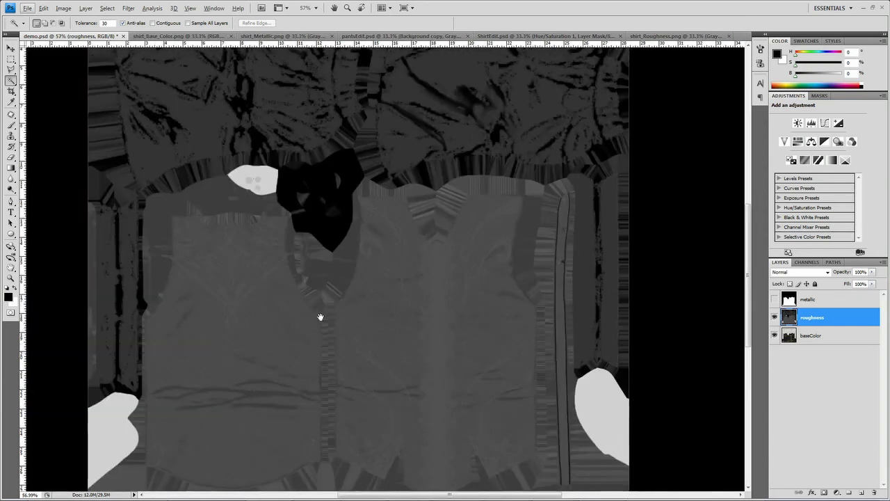
{"action": "left_click_drag", "start_coordinate": [321, 317], "coordinate": [386, 371]}
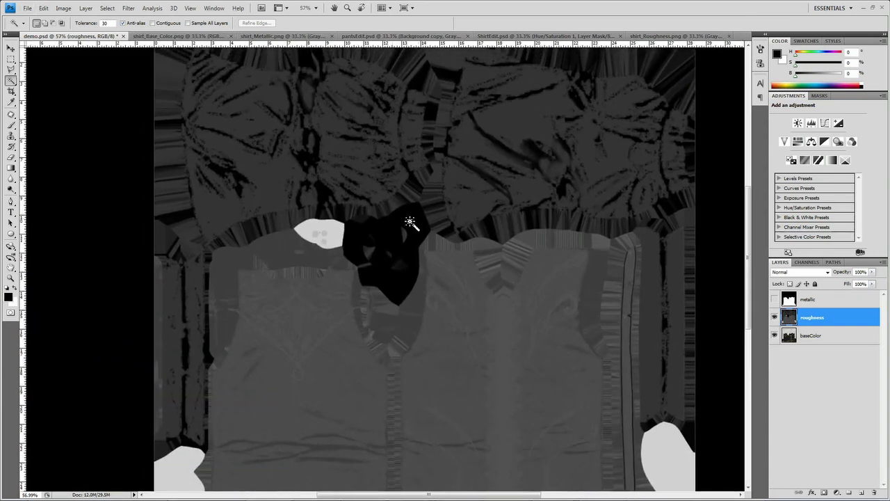
{"action": "left_click_drag", "start_coordinate": [289, 153], "coordinate": [331, 242]}
{"action": "left_click_drag", "start_coordinate": [484, 352], "coordinate": [423, 272]}
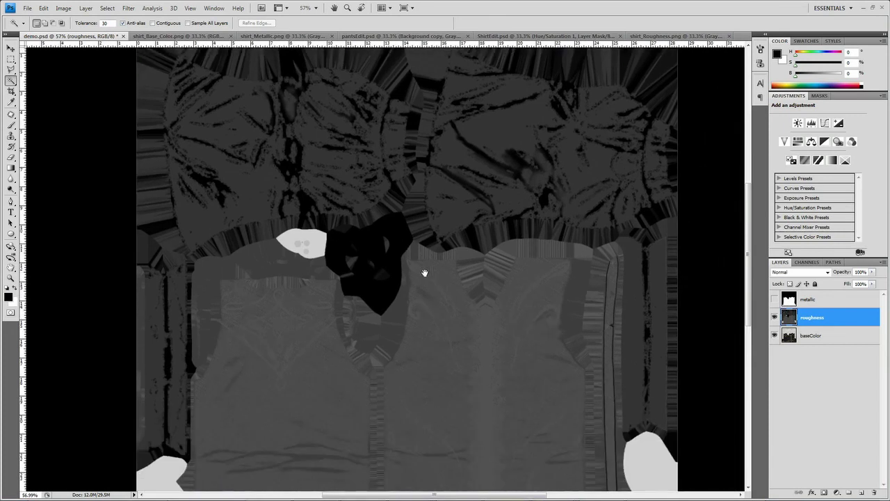
{"action": "left_click_drag", "start_coordinate": [530, 348], "coordinate": [533, 321]}
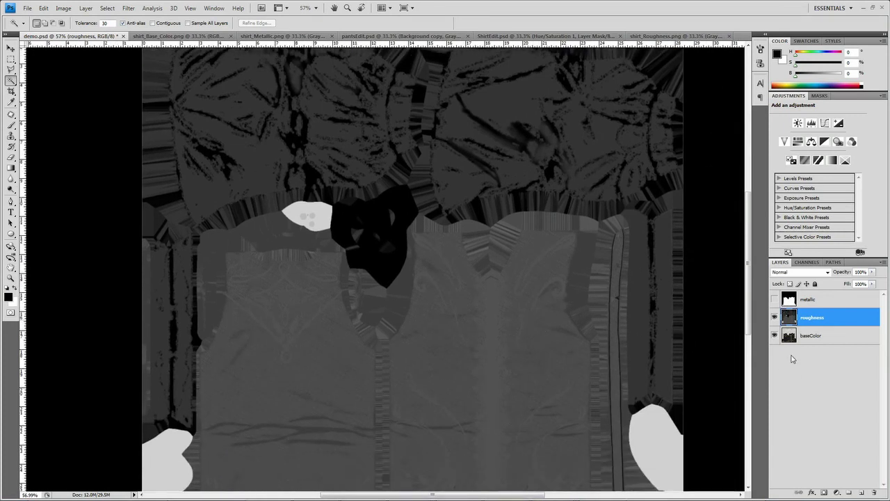
Show the metallic layer over the inverted roughness and set its blending mode to Multiply
{"action": "left_click", "coordinate": [775, 299]}
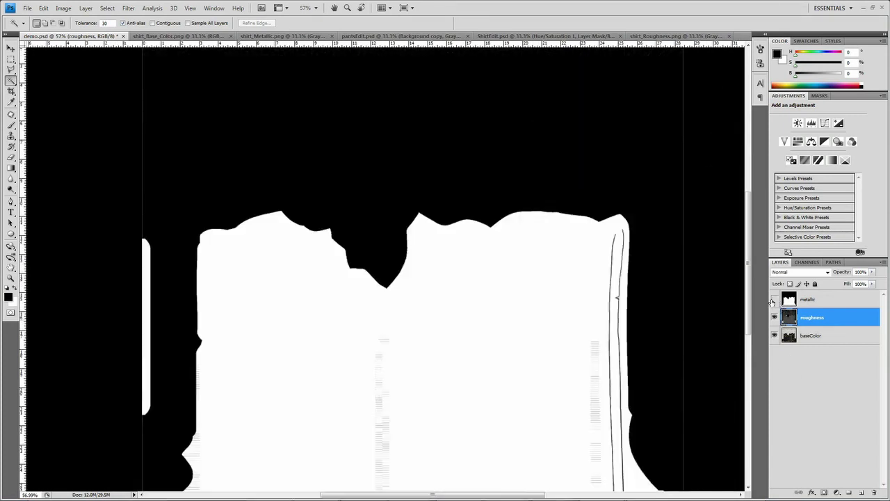
{"action": "left_click", "coordinate": [774, 300]}
{"action": "left_click", "coordinate": [775, 299]}
{"action": "left_click", "coordinate": [775, 299]}
{"action": "left_click", "coordinate": [775, 299]}
{"action": "left_click", "coordinate": [817, 301]}
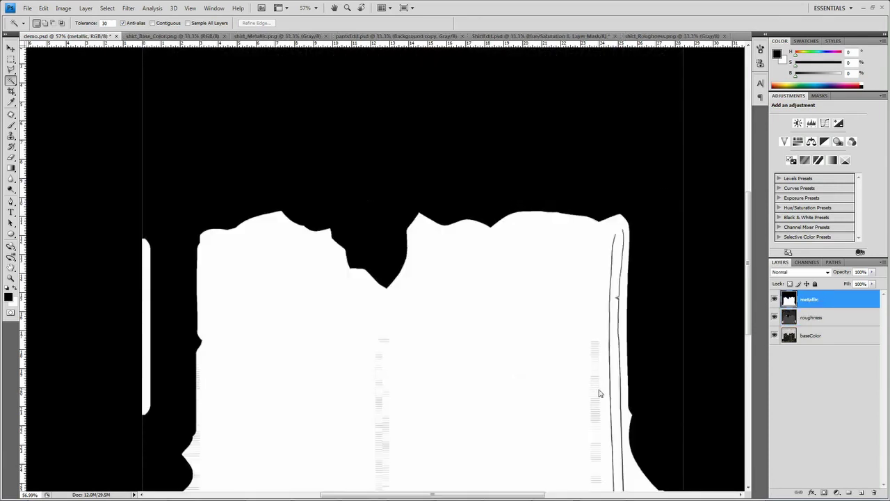
{"action": "left_click", "coordinate": [798, 273]}
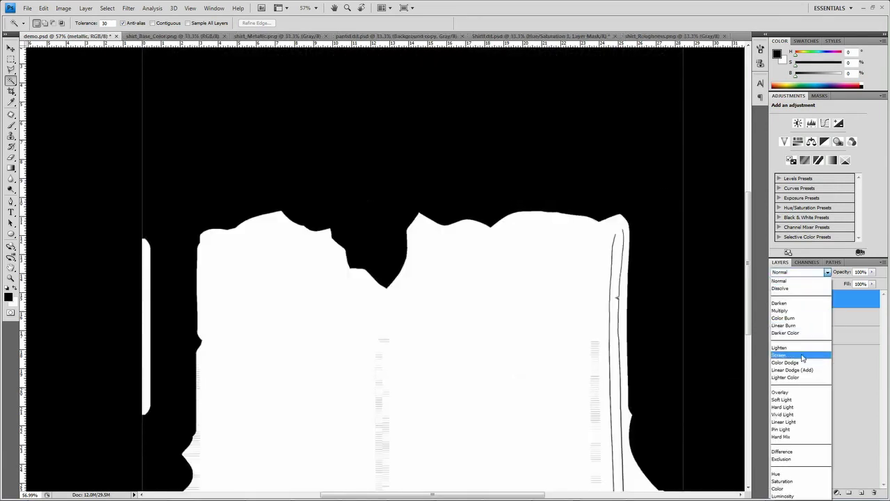
{"action": "left_click", "coordinate": [780, 311]}
{"action": "left_click_drag", "start_coordinate": [442, 312], "coordinate": [451, 246]}
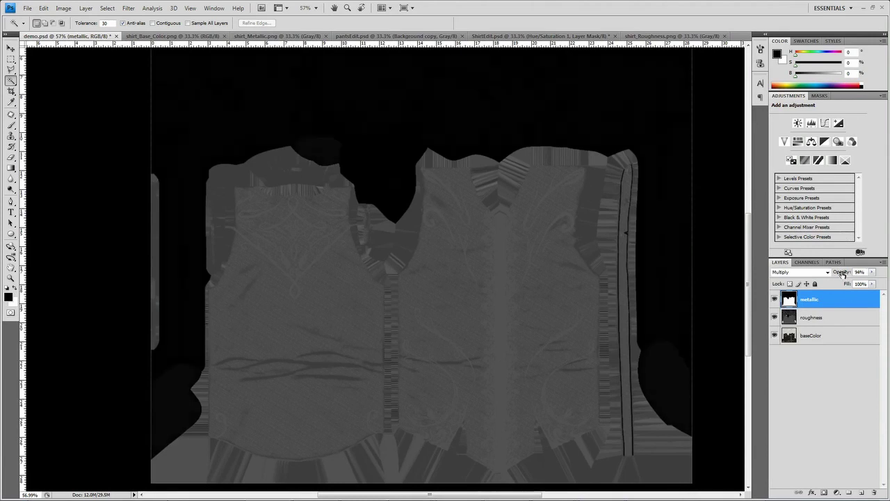
Reduce the metallic layer's opacity to 85% and check the effect on the shirt's fabric detail
{"action": "left_click_drag", "start_coordinate": [843, 274], "coordinate": [837, 274]}
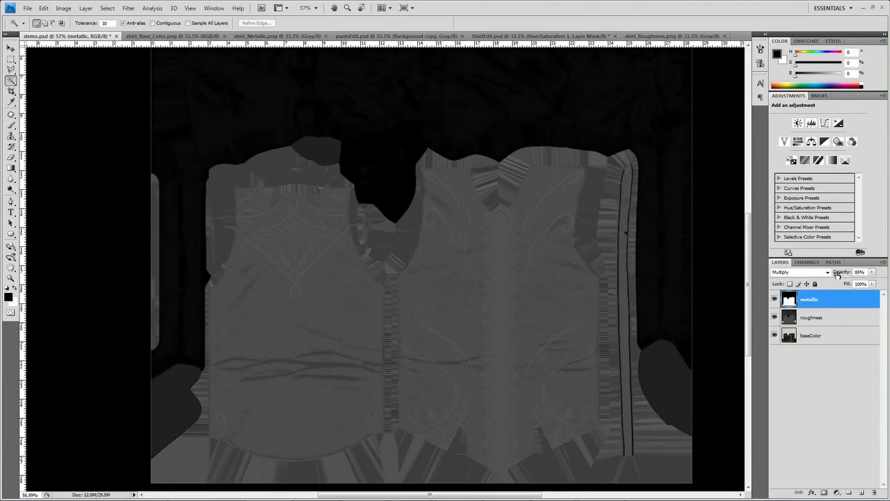
{"action": "left_click_drag", "start_coordinate": [479, 278], "coordinate": [508, 238]}
{"action": "scroll", "coordinate": [494, 276], "scroll_direction": "up", "scroll_amount": 5, "text": "alt"}
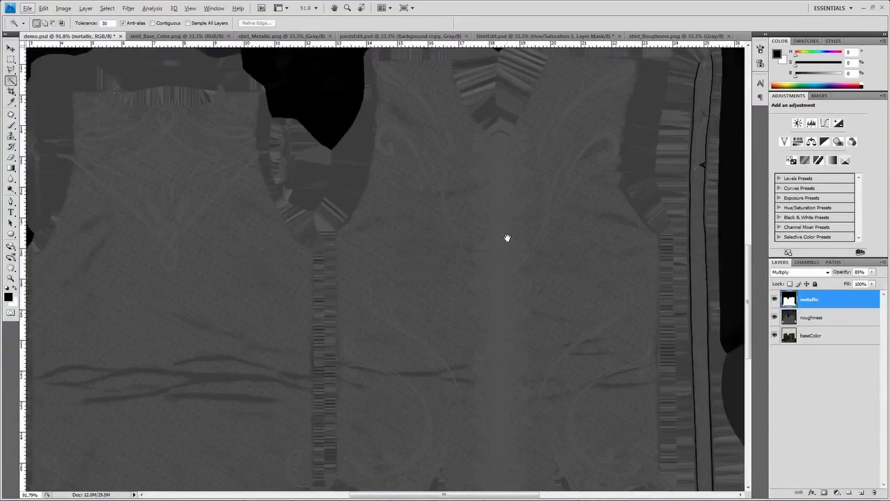
{"action": "scroll", "coordinate": [417, 281], "scroll_direction": "up", "scroll_amount": 2, "text": "alt"}
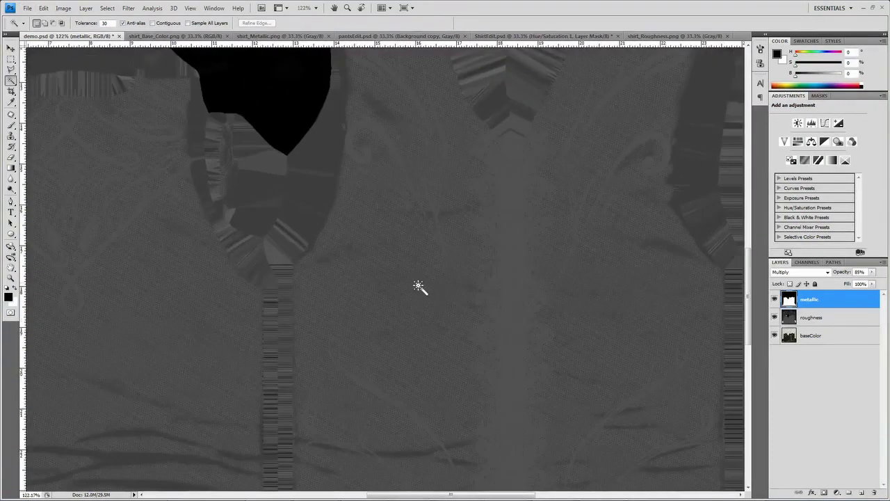
{"action": "scroll", "coordinate": [418, 295], "scroll_direction": "down", "scroll_amount": 2, "text": "alt"}
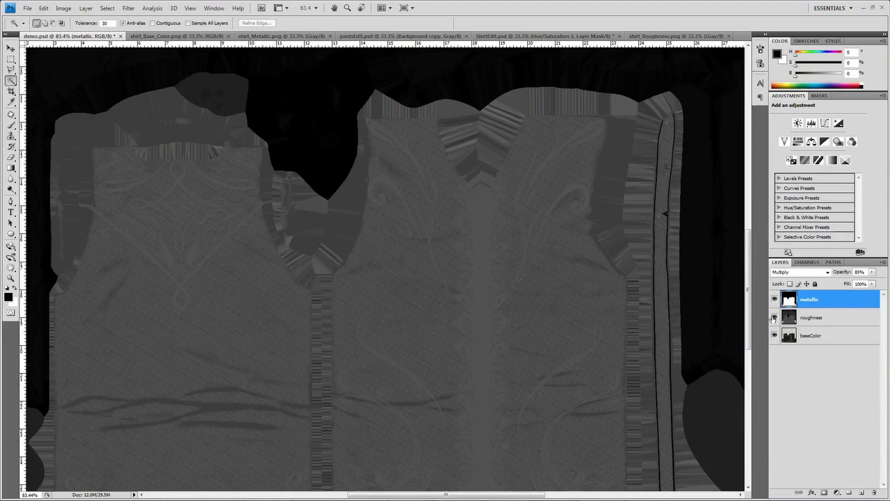
Hide the roughness and metallic layers and duplicate the baseColor layer
{"action": "left_click", "coordinate": [775, 318]}
{"action": "left_click", "coordinate": [774, 300]}
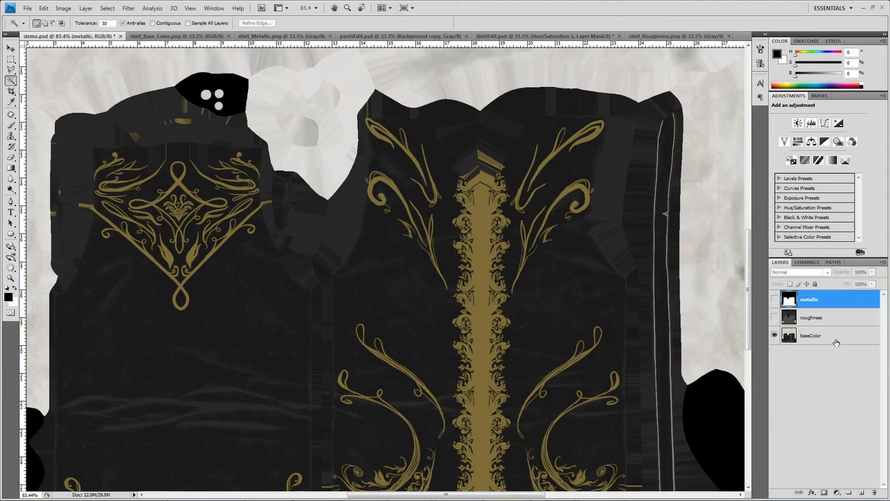
{"action": "left_click_drag", "start_coordinate": [833, 346], "coordinate": [861, 492]}
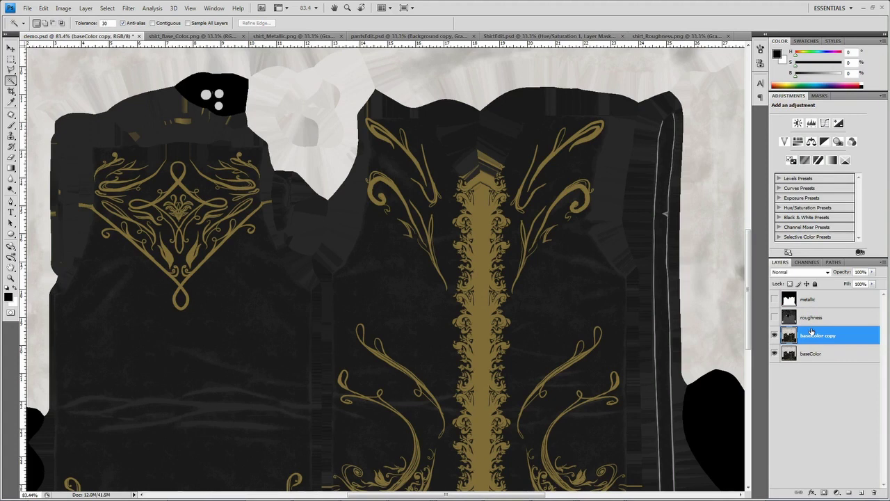
Desaturate the baseColor copy and raise its contrast with Levels, darkening the fabric and brightening the embroidery
{"action": "key", "text": "ctrl+shift+u"}
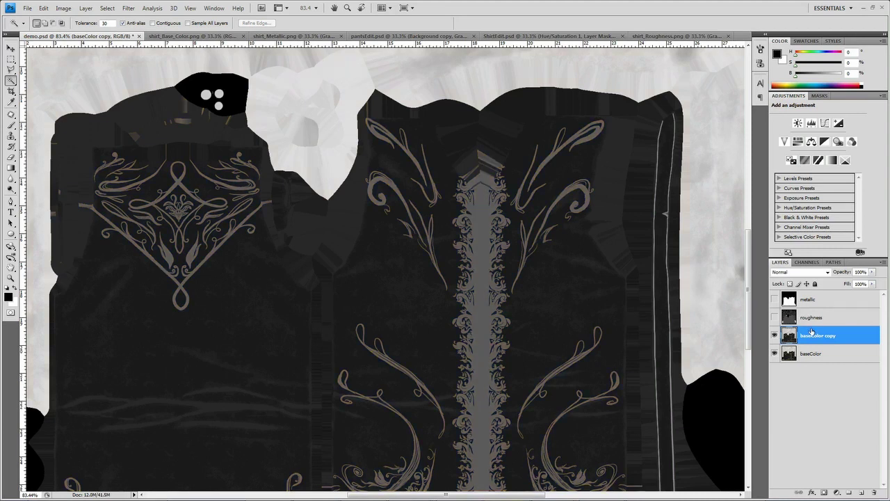
{"action": "key", "text": "ctrl+l"}
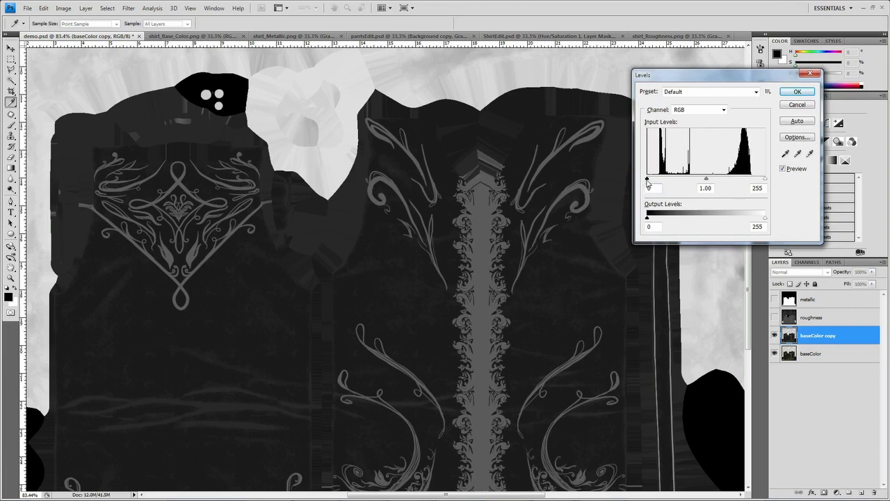
{"action": "left_click_drag", "start_coordinate": [648, 182], "coordinate": [668, 183]}
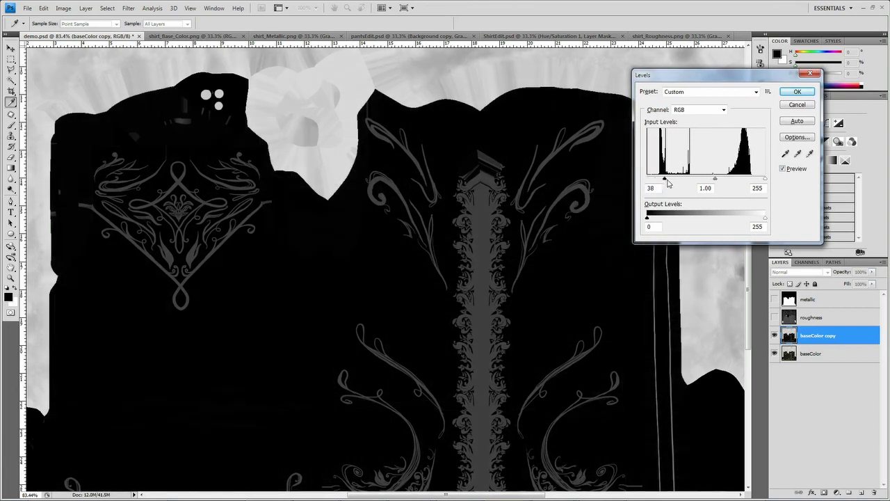
{"action": "left_click", "coordinate": [793, 93]}
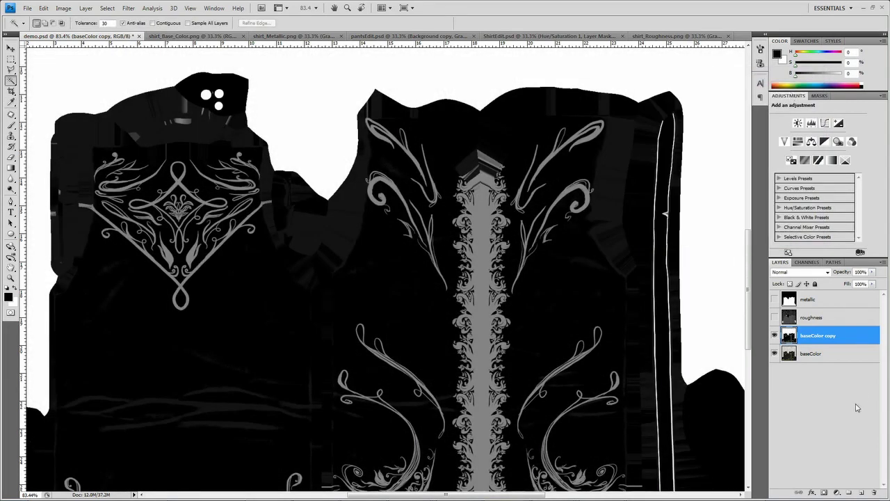
Hide the original baseColor, add a layer mask to the baseColor copy, and fill it with the metallic layer using Apply Image, Normal blending at 100%
{"action": "left_click", "coordinate": [824, 492]}
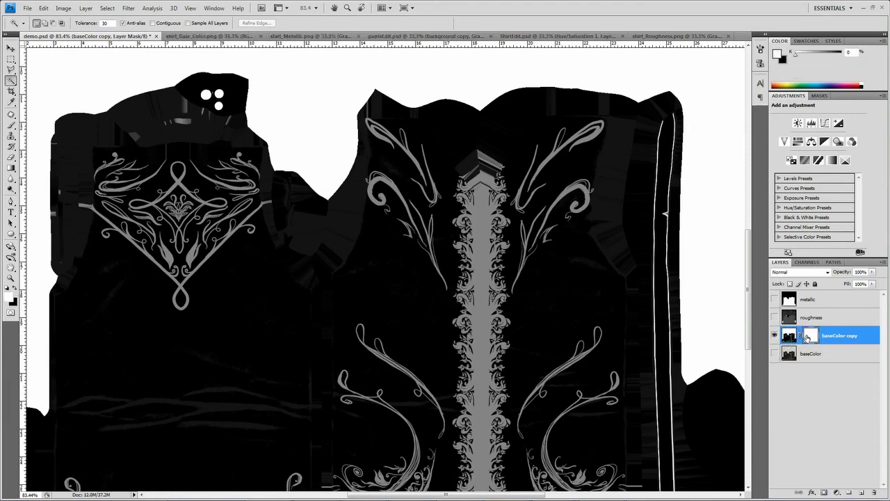
{"action": "left_click", "coordinate": [64, 7]}
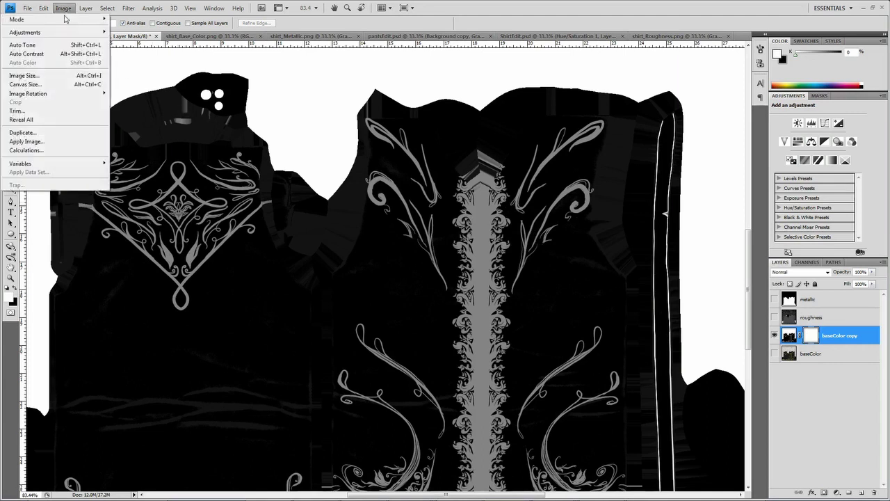
{"action": "left_click", "coordinate": [63, 141]}
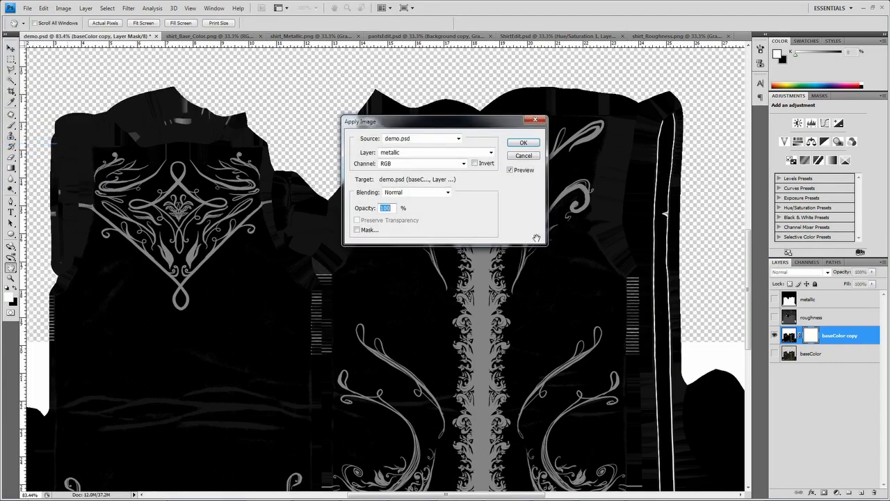
{"action": "left_click", "coordinate": [420, 152]}
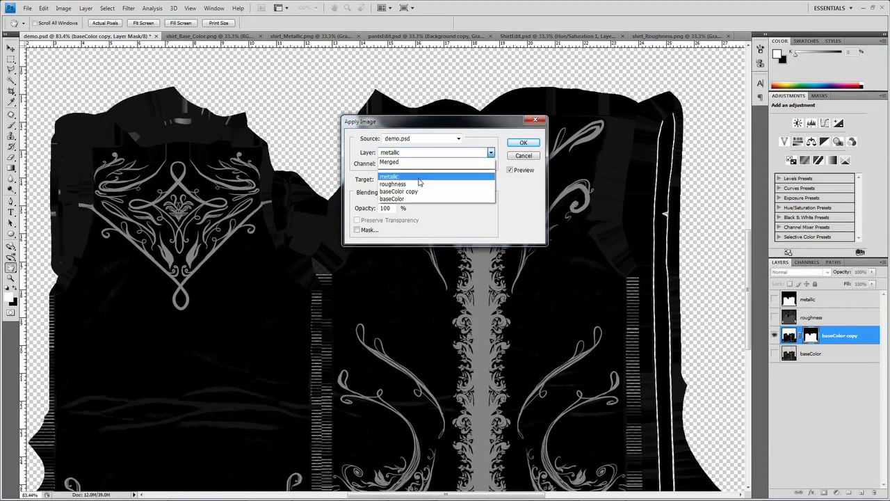
{"action": "left_click", "coordinate": [419, 179]}
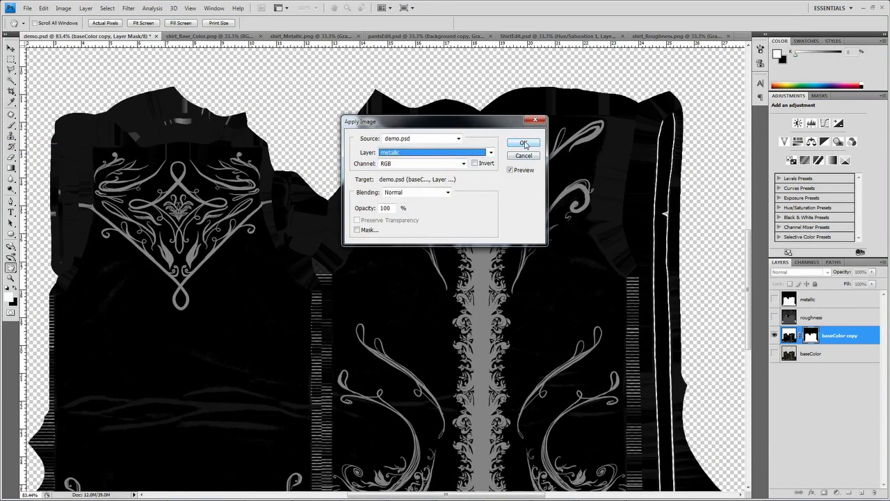
{"action": "left_click", "coordinate": [524, 143]}
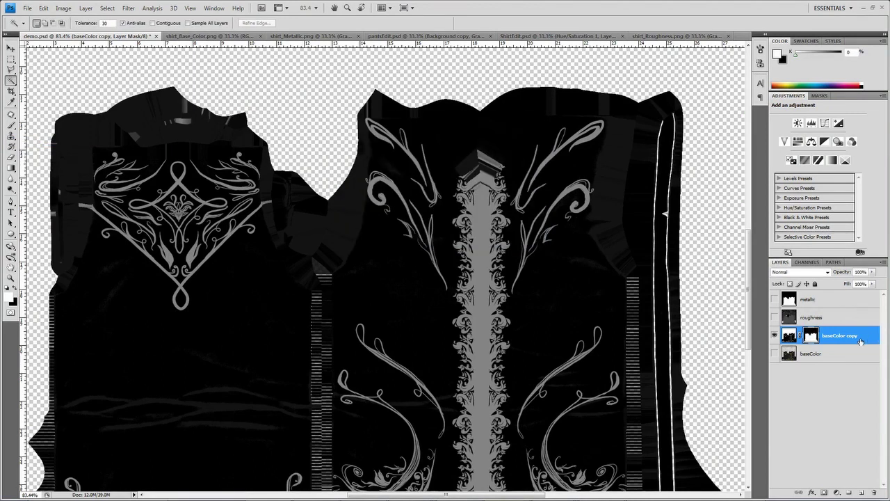
Move the baseColor copy above the visible roughness layer and set its blending mode to Linear Dodge (Add)
{"action": "left_click_drag", "start_coordinate": [834, 338], "coordinate": [820, 310]}
{"action": "left_click", "coordinate": [775, 335]}
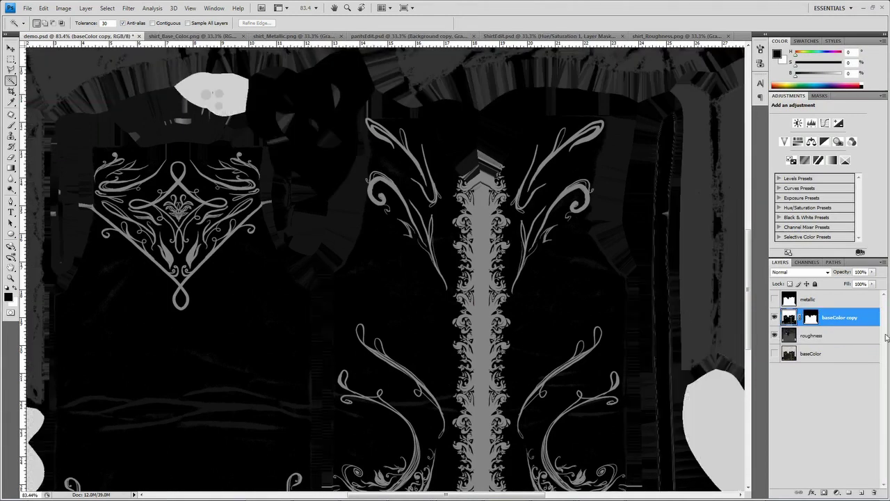
{"action": "left_click", "coordinate": [799, 272]}
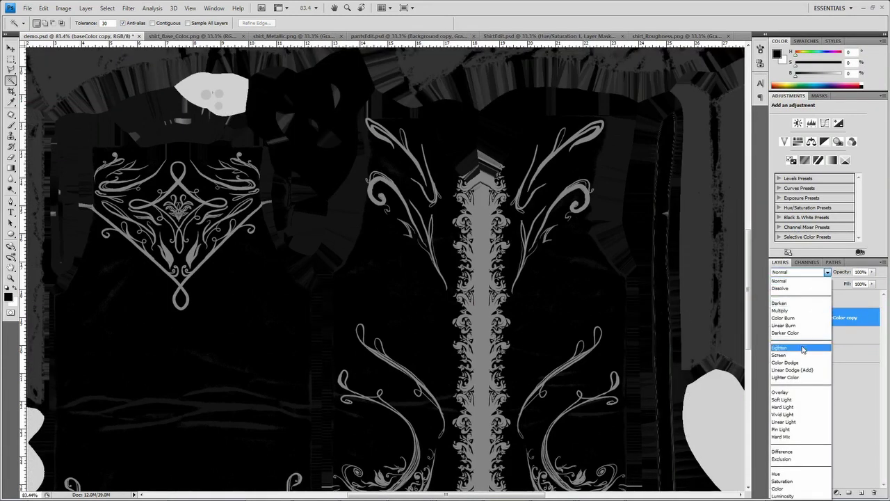
{"action": "left_click", "coordinate": [807, 370]}
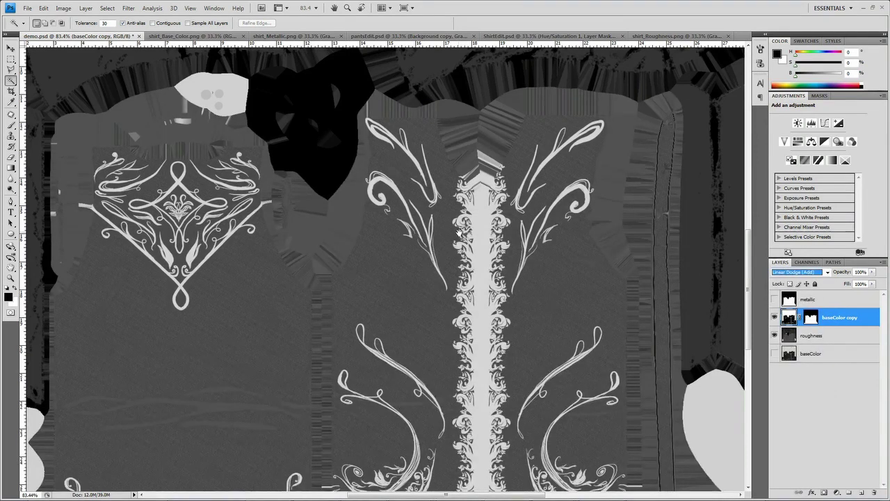
Set the baseColor copy's opacity to 94% and show the metallic layer above it
{"action": "key", "text": "ctrl+minus"}
{"action": "left_click_drag", "start_coordinate": [845, 273], "coordinate": [839, 272]}
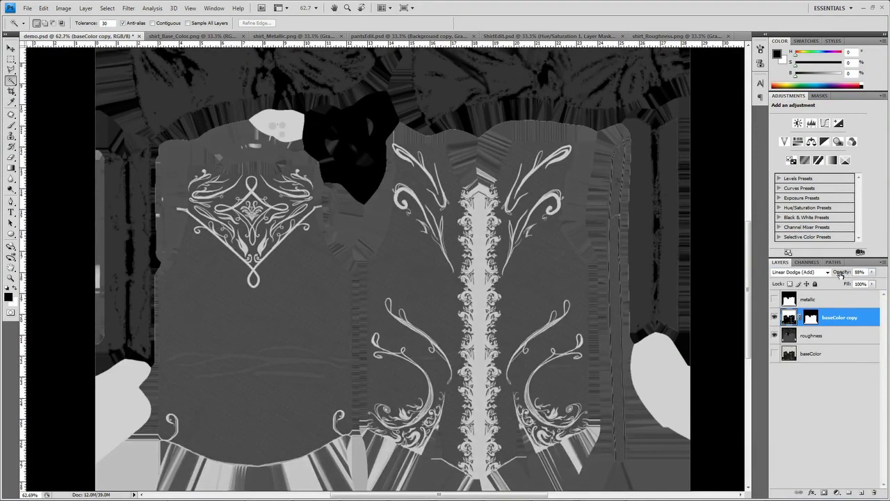
{"action": "left_click", "coordinate": [773, 301]}
{"action": "mouse_move", "coordinate": [431, 244]}
{"action": "left_mouse_down"}
{"action": "mouse_move", "coordinate": [442, 223]}
{"action": "mouse_move", "coordinate": [445, 245]}
{"action": "left_mouse_up"}
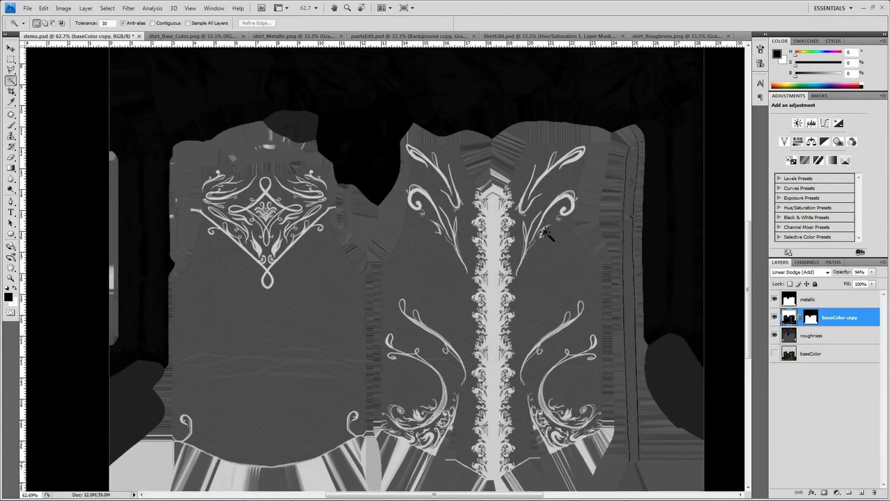
Check the combined map across the whole shirt layout and select the metallic layer
{"action": "left_click", "coordinate": [811, 317]}
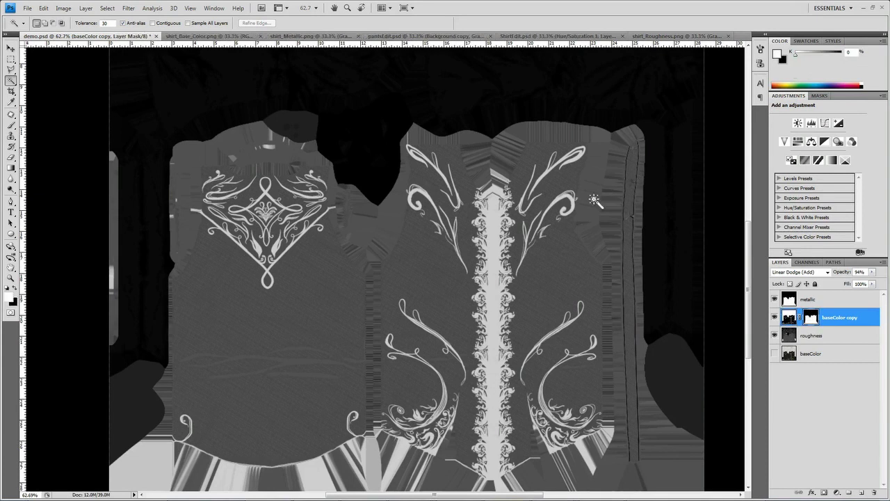
{"action": "scroll", "coordinate": [592, 201], "scroll_direction": "down", "scroll_amount": 3, "text": "alt"}
{"action": "scroll", "coordinate": [590, 201], "scroll_direction": "up", "scroll_amount": 1, "text": "alt"}
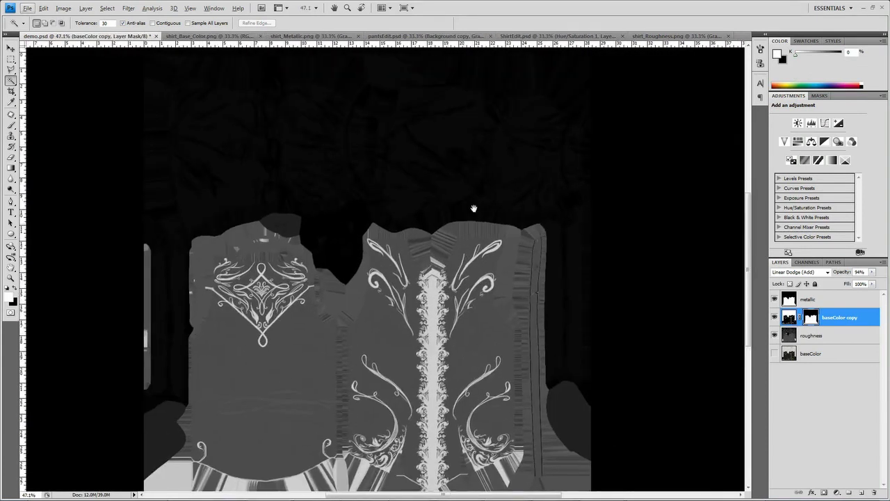
{"action": "scroll", "coordinate": [510, 210], "scroll_direction": "up", "scroll_amount": 3, "text": "alt"}
{"action": "scroll", "coordinate": [511, 210], "scroll_direction": "down", "scroll_amount": 3, "text": "alt"}
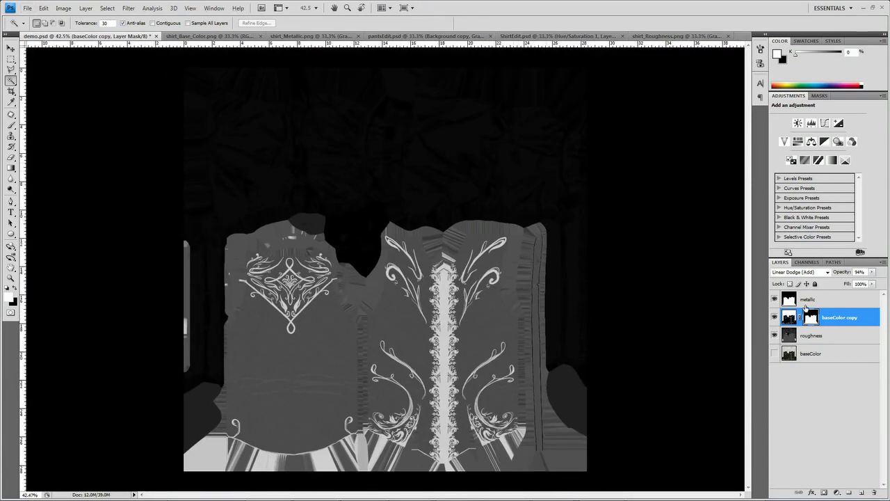
{"action": "left_click", "coordinate": [839, 303]}
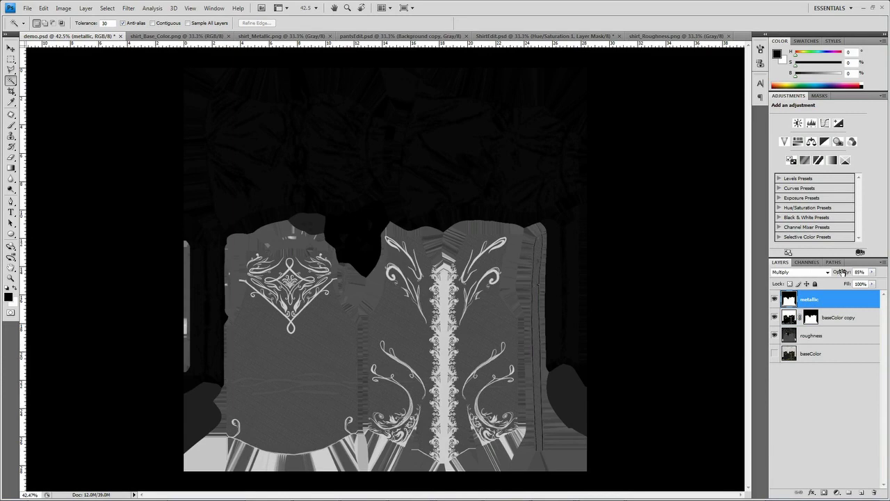